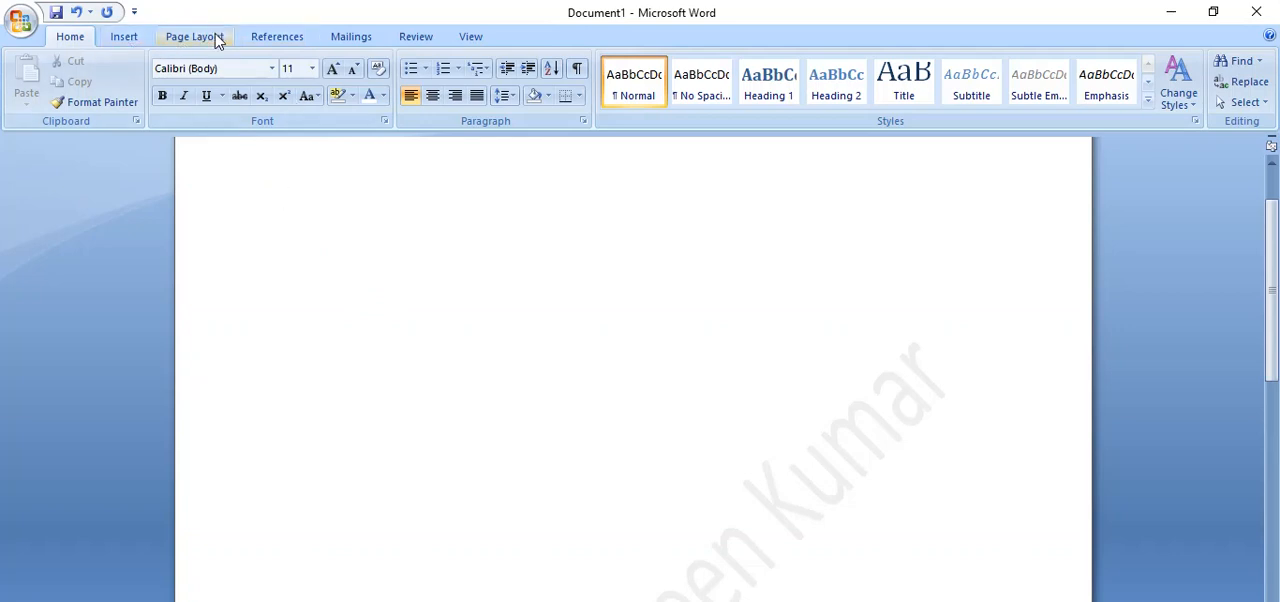
Set up a custom paper size by starting from A4 and reducing the page height to about half.
{"action": "left_click", "coordinate": [213, 38]}
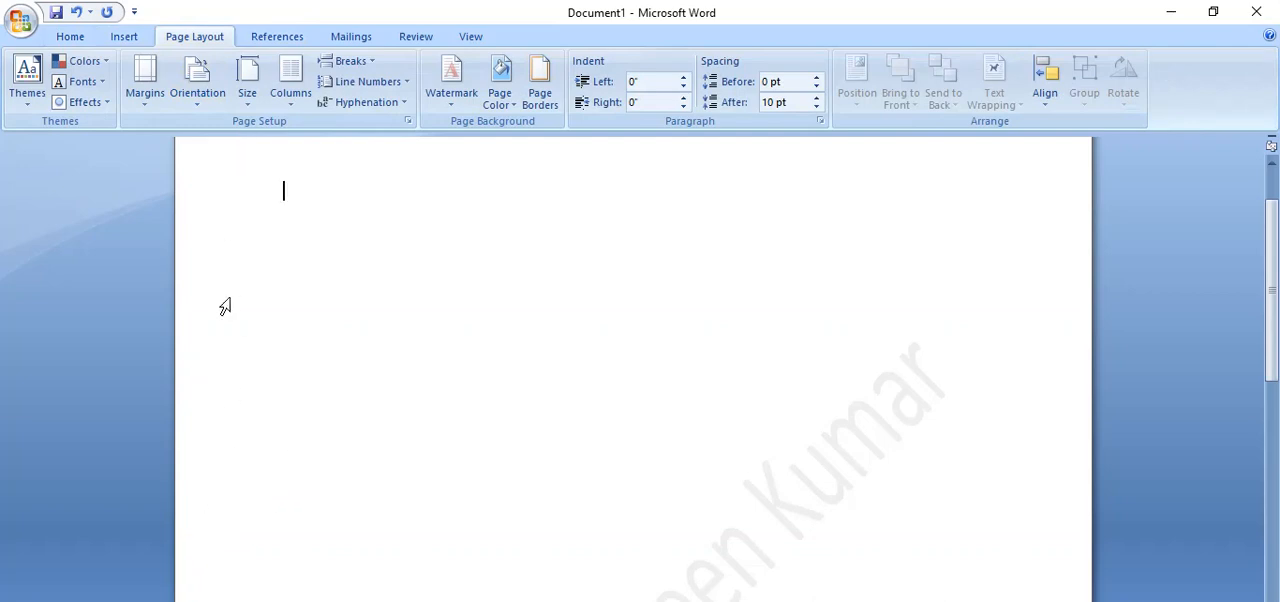
{"action": "left_click", "coordinate": [252, 95]}
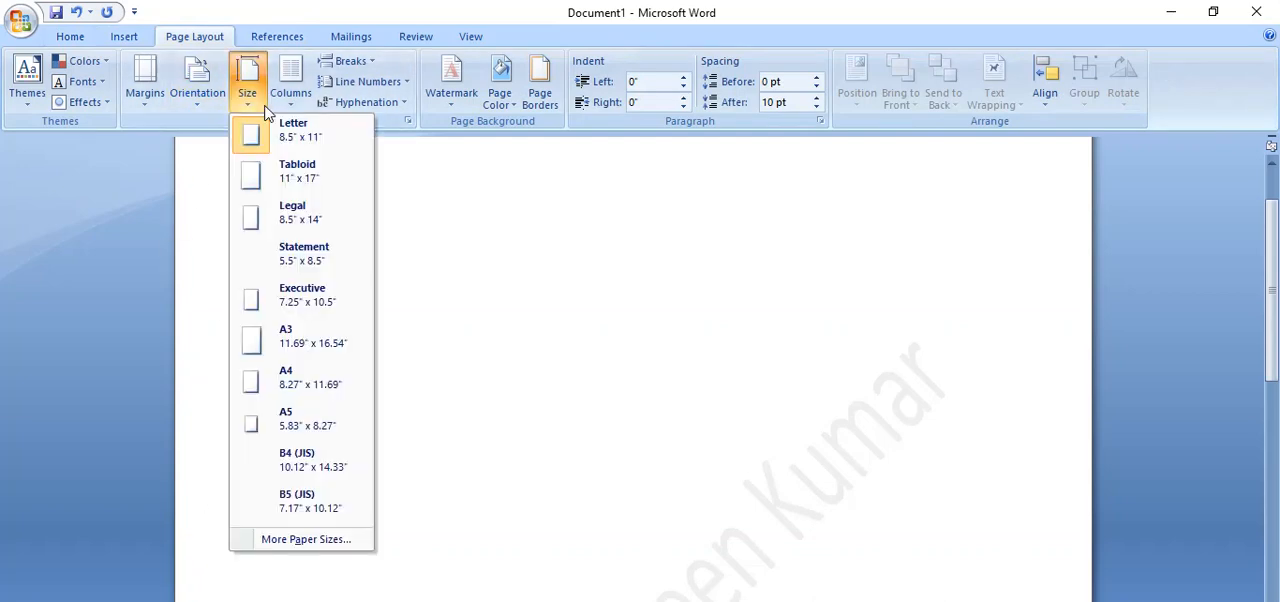
{"action": "left_click", "coordinate": [290, 545]}
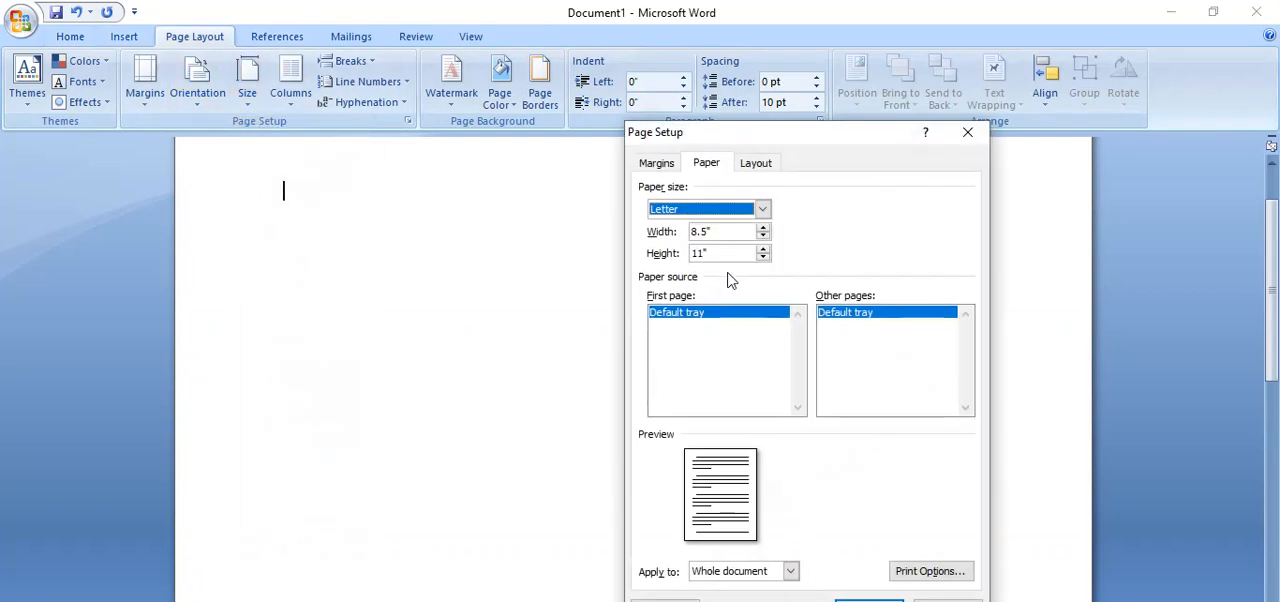
{"action": "left_click", "coordinate": [763, 210]}
{"action": "left_click_drag", "start_coordinate": [765, 235], "coordinate": [760, 251]}
{"action": "left_click", "coordinate": [684, 263]}
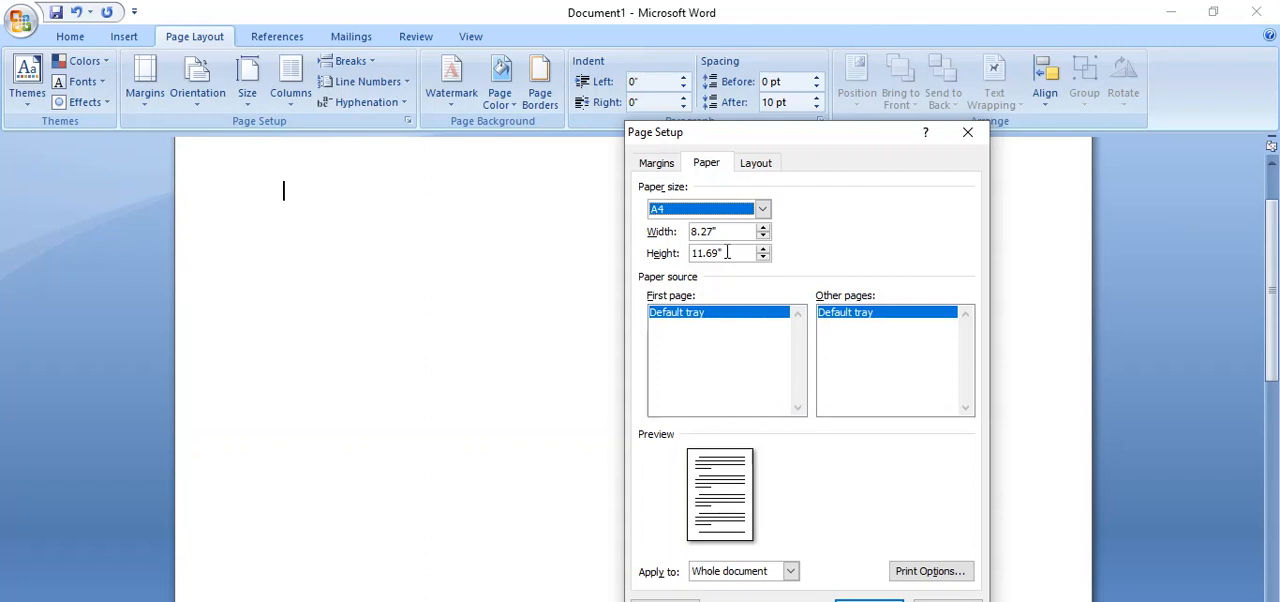
{"action": "left_click_drag", "start_coordinate": [731, 253], "coordinate": [694, 254]}
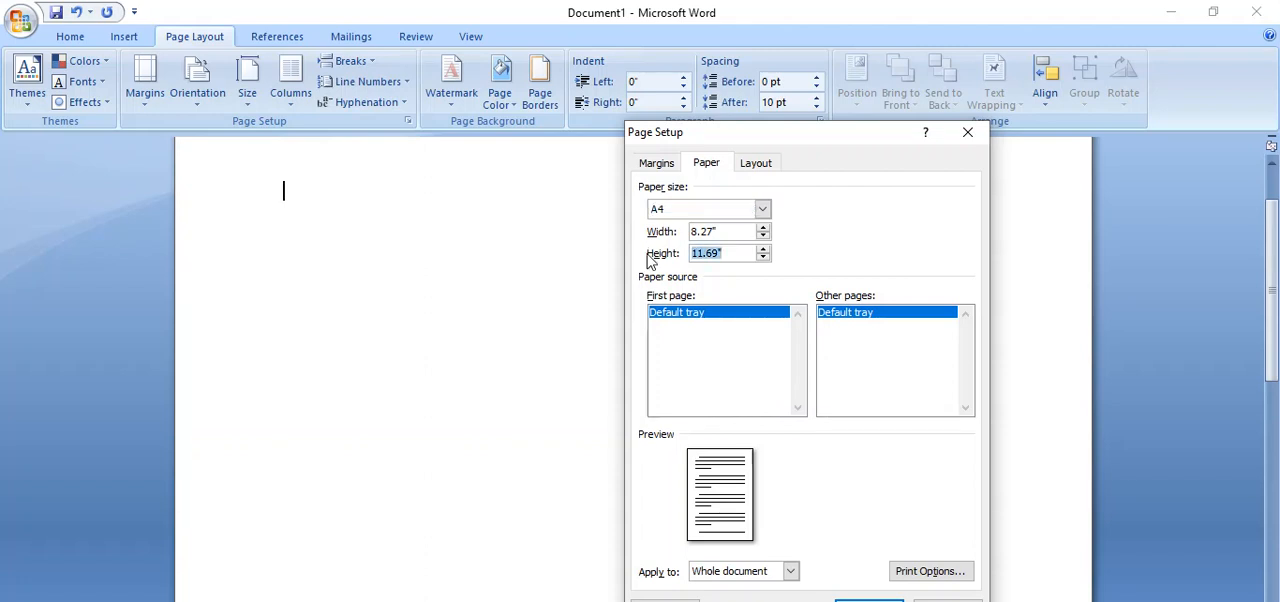
{"action": "type", "text": "5.8"}
{"action": "left_click", "coordinate": [869, 601]}
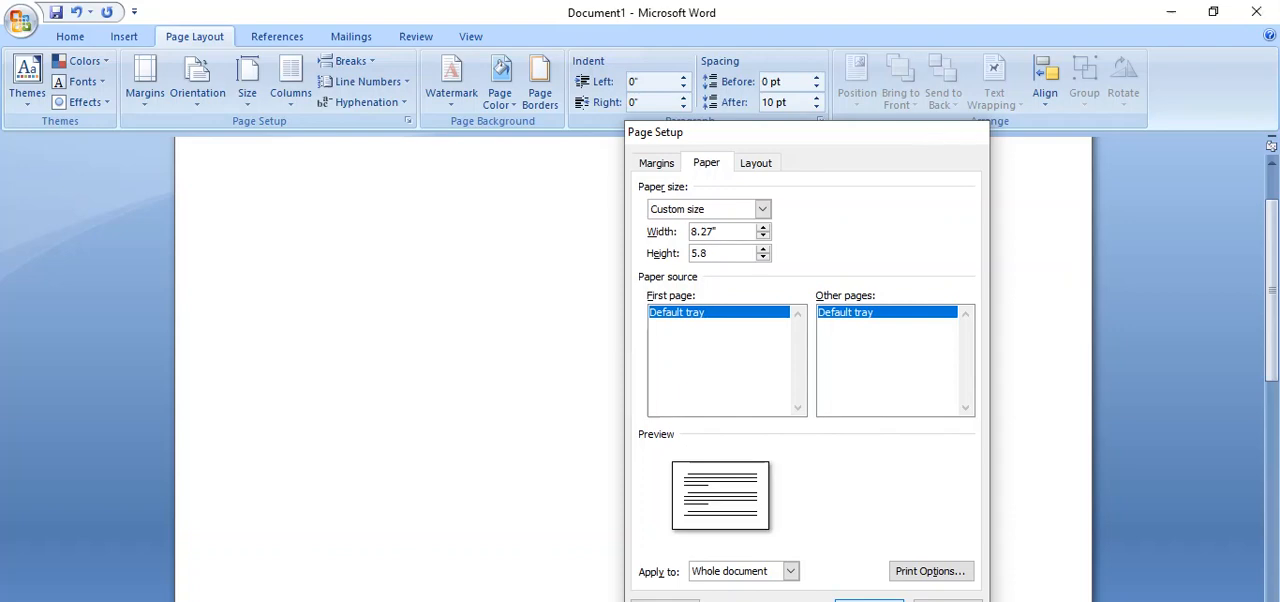
Check the resized page in print preview and return to the document.
{"action": "left_click", "coordinate": [22, 22]}
{"action": "mouse_move", "coordinate": [65, 272]}
{"action": "left_click", "coordinate": [325, 332]}
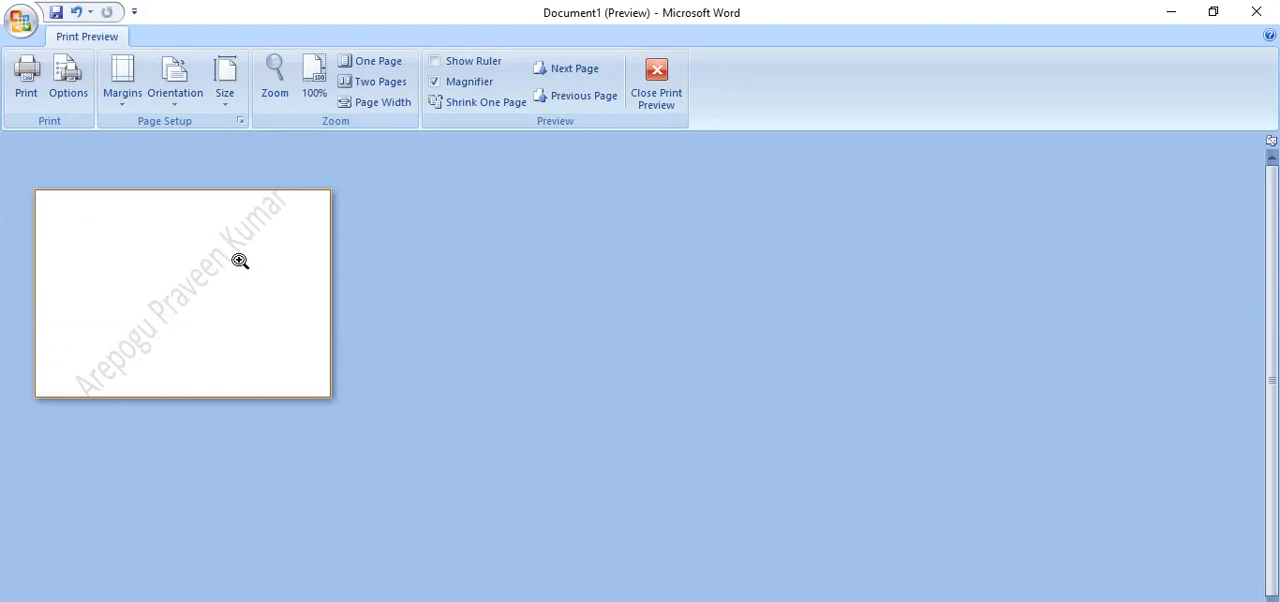
{"action": "left_click", "coordinate": [657, 100]}
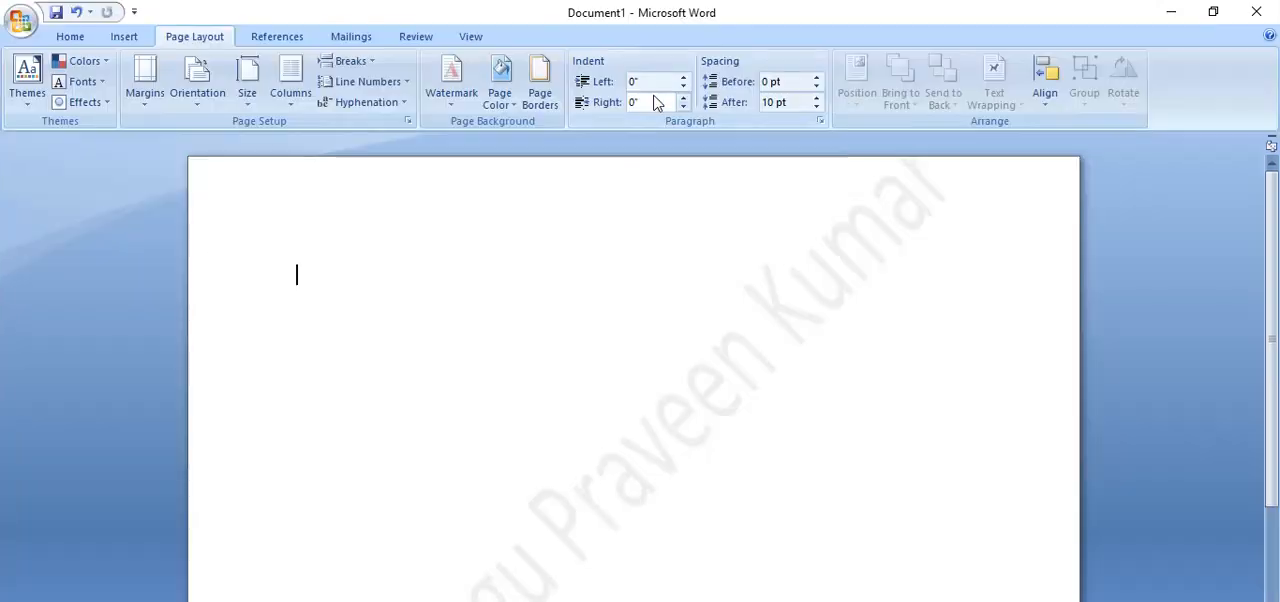
Change the page orientation to Portrait and check the page in print preview.
{"action": "left_click", "coordinate": [199, 100]}
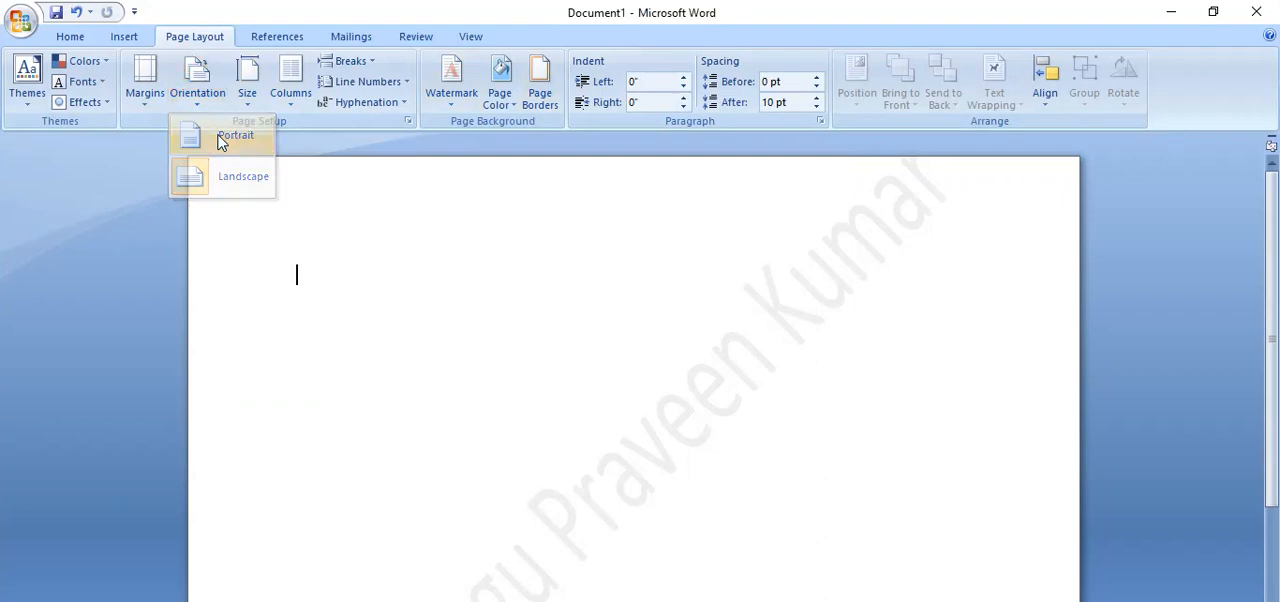
{"action": "left_click", "coordinate": [221, 139]}
{"action": "left_click", "coordinate": [20, 20]}
{"action": "mouse_move", "coordinate": [80, 236]}
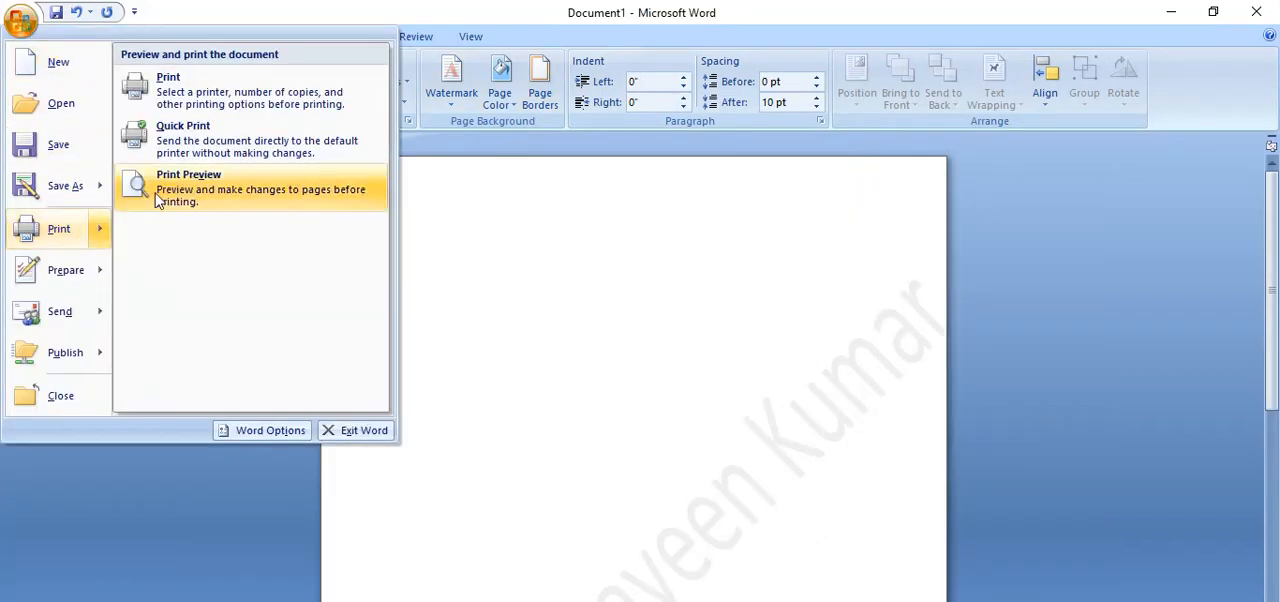
{"action": "left_click", "coordinate": [190, 172]}
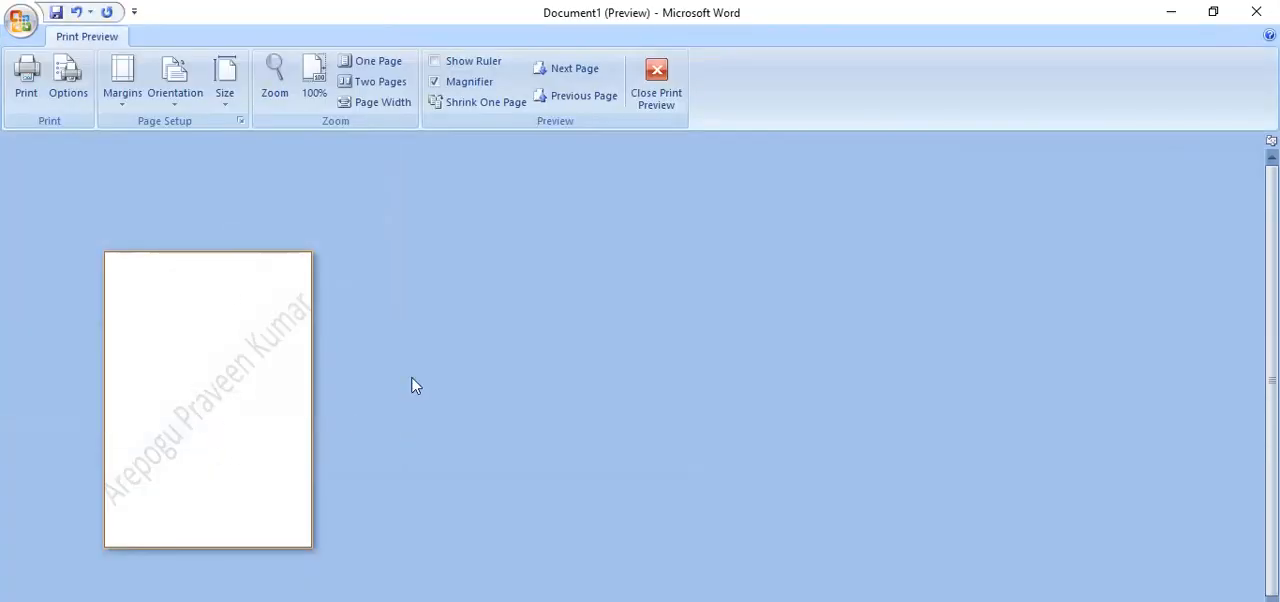
{"action": "left_click", "coordinate": [656, 82]}
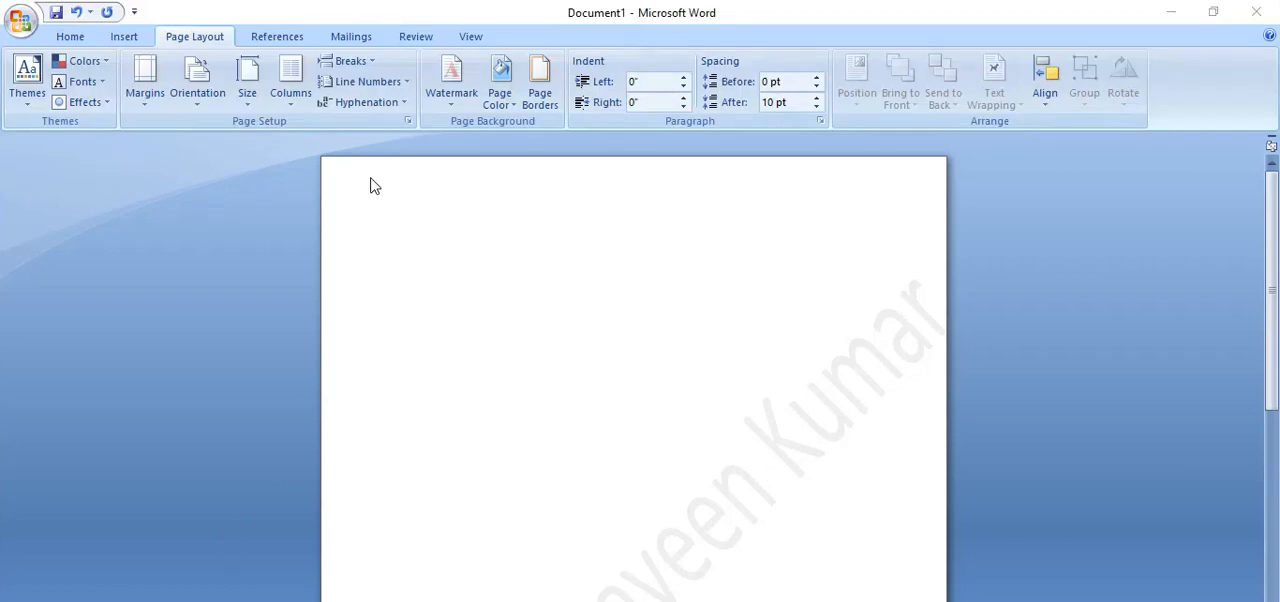
Apply the Narrow page margins of 0.5" on all sides.
{"action": "left_click", "coordinate": [145, 100]}
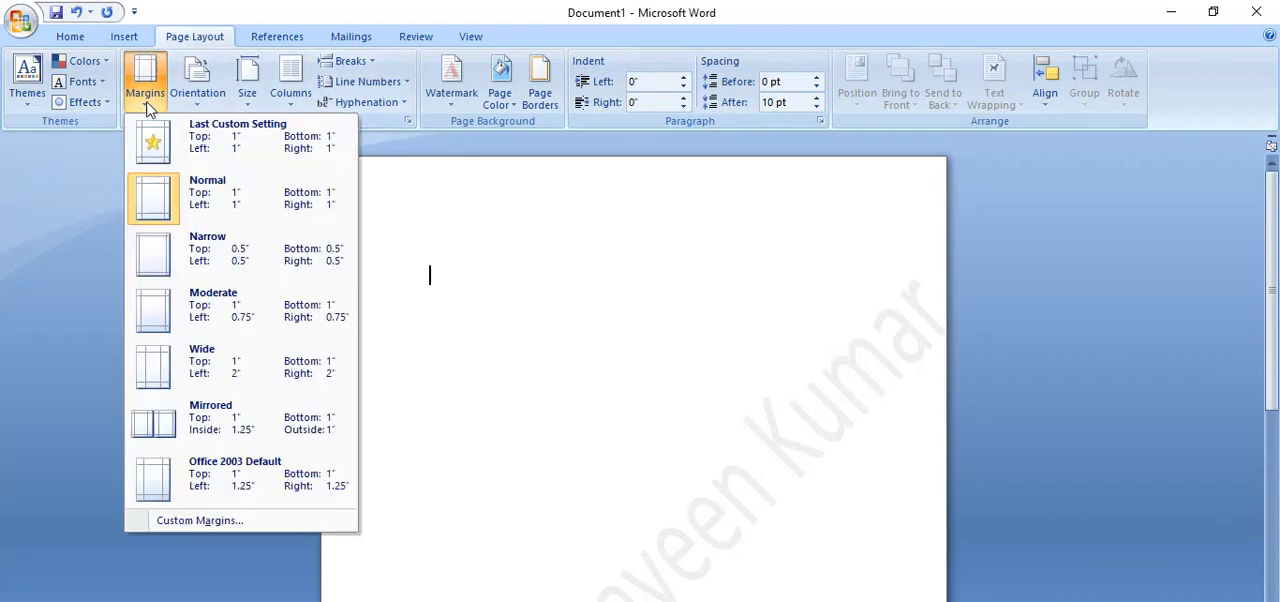
{"action": "left_click", "coordinate": [221, 259]}
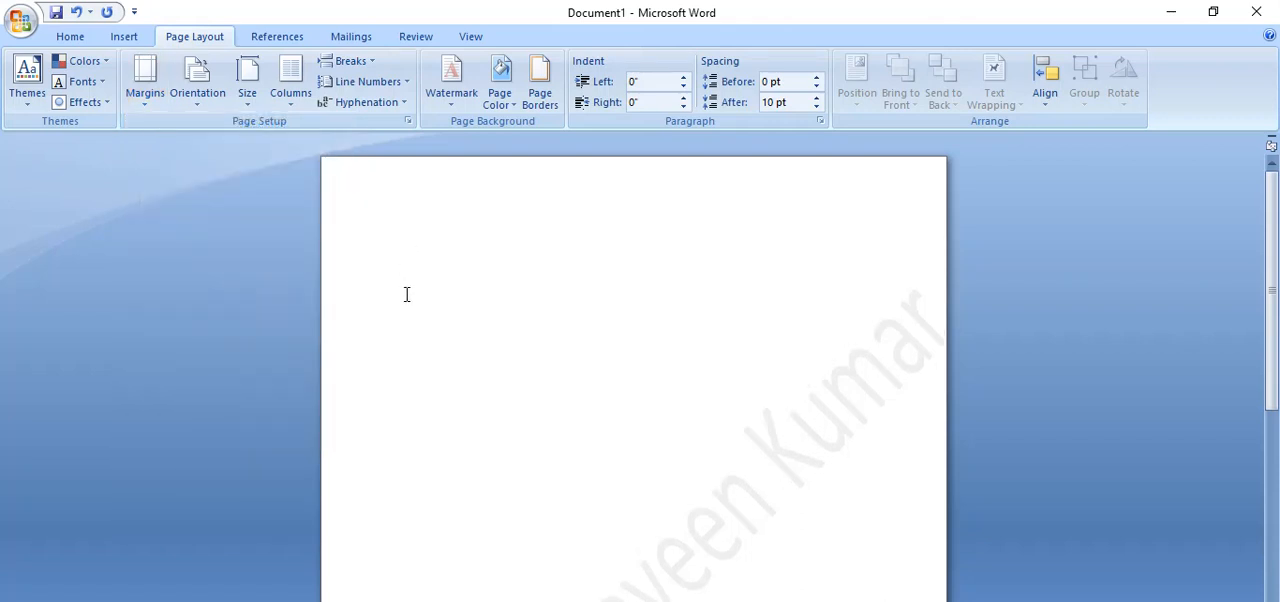
Insert a table with 5 columns and 8 rows on the page.
{"action": "left_click", "coordinate": [127, 44]}
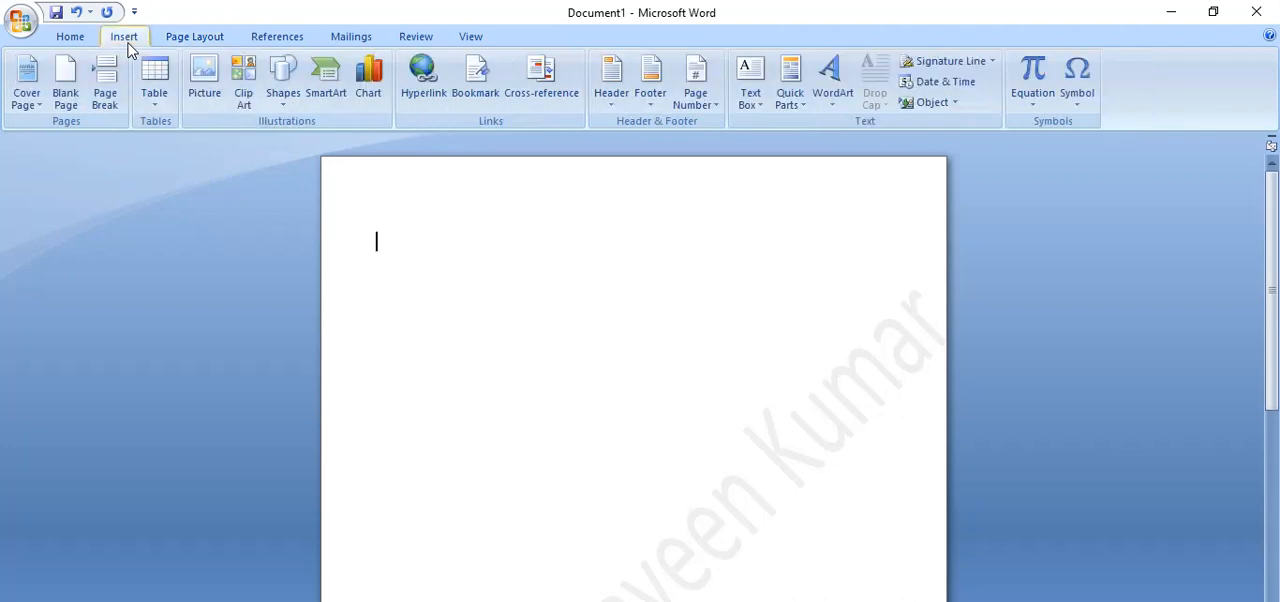
{"action": "left_click", "coordinate": [155, 105]}
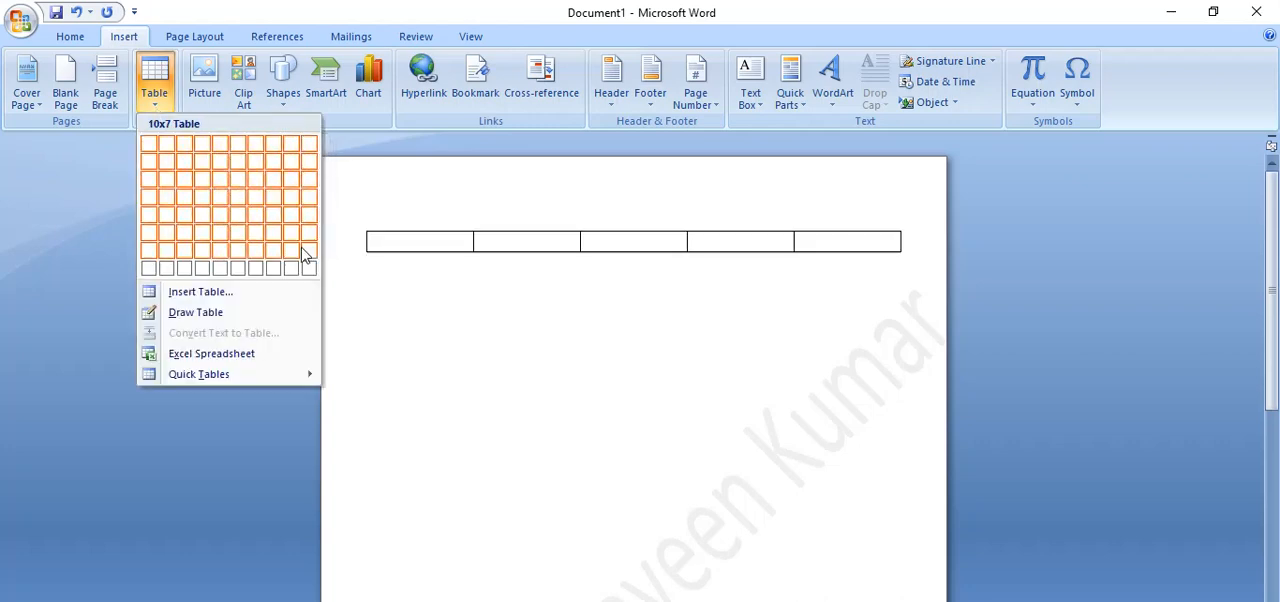
{"action": "left_click", "coordinate": [220, 296]}
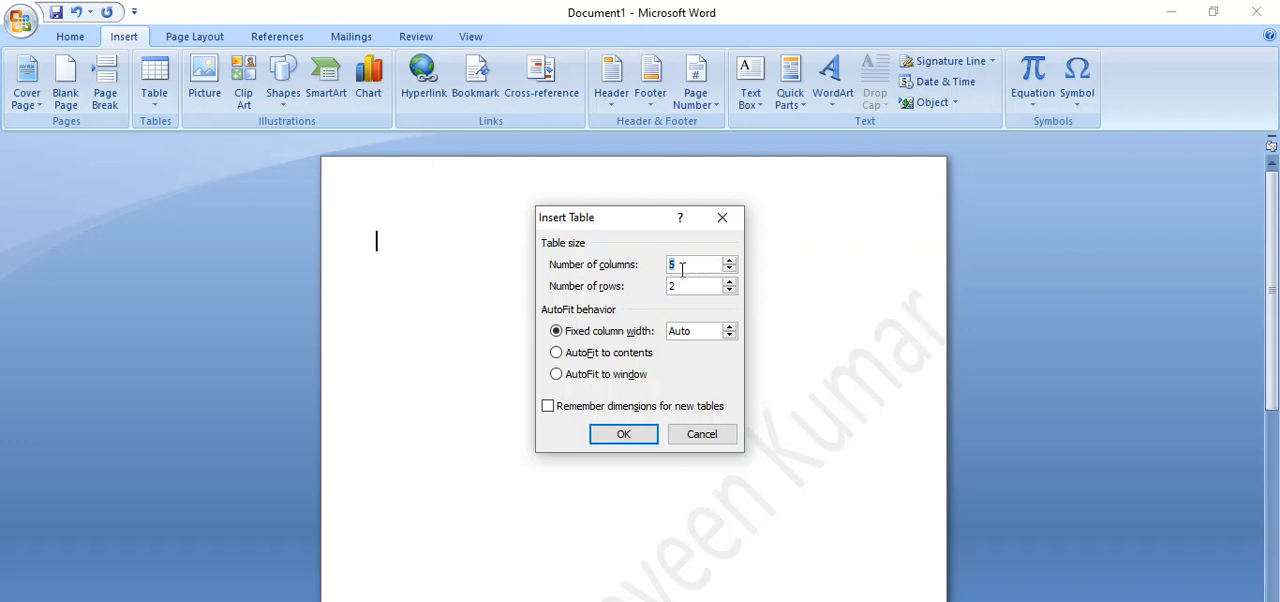
{"action": "double_click", "coordinate": [675, 289]}
{"action": "left_click", "coordinate": [623, 438]}
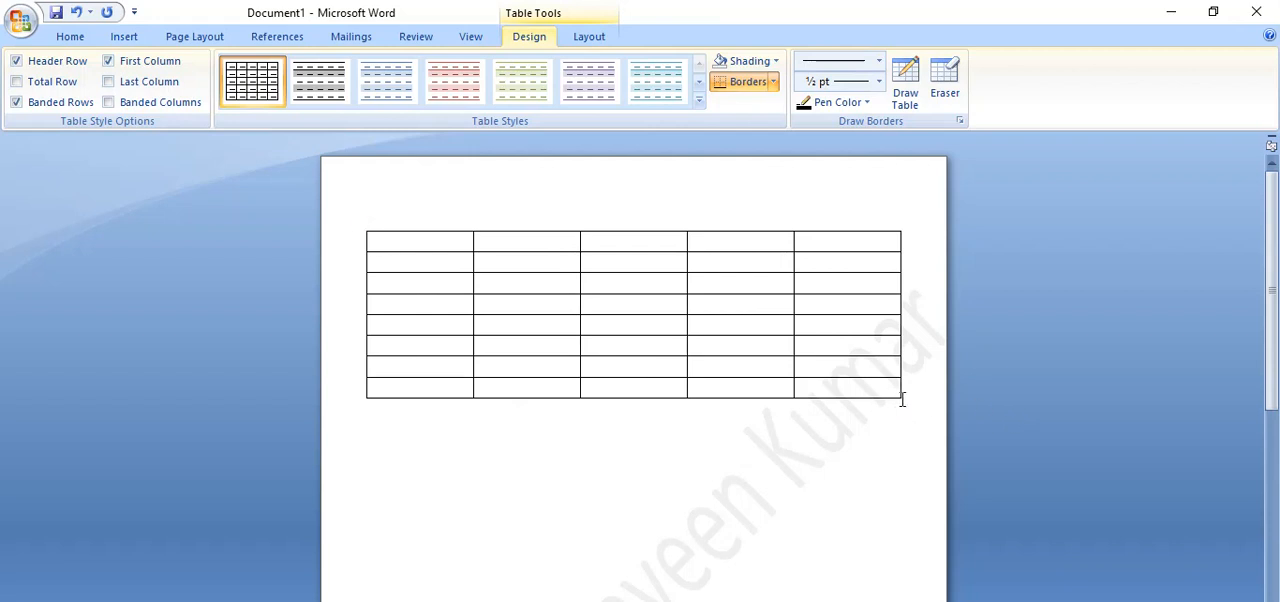
Enlarge the whole table so that its rows fill the page down to the lower margin.
{"action": "left_click_drag", "start_coordinate": [903, 399], "coordinate": [903, 594]}
{"action": "left_click_drag", "start_coordinate": [1272, 280], "coordinate": [1275, 380]}
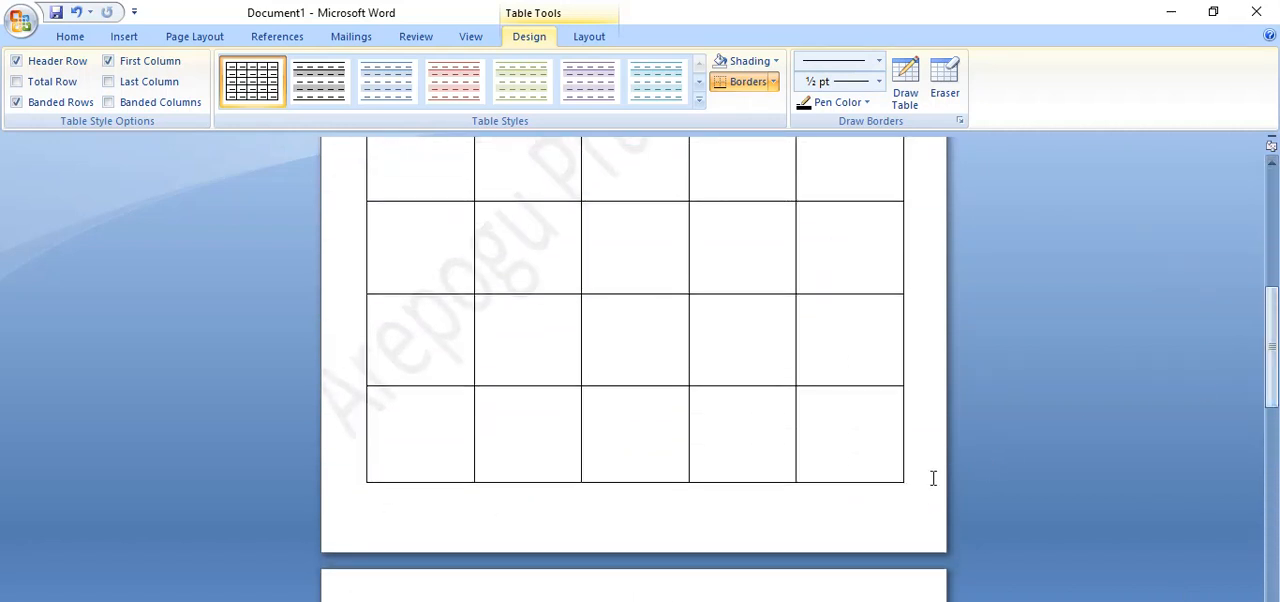
{"action": "left_click_drag", "start_coordinate": [903, 485], "coordinate": [909, 461]}
{"action": "left_click_drag", "start_coordinate": [1273, 509], "coordinate": [1278, 273]}
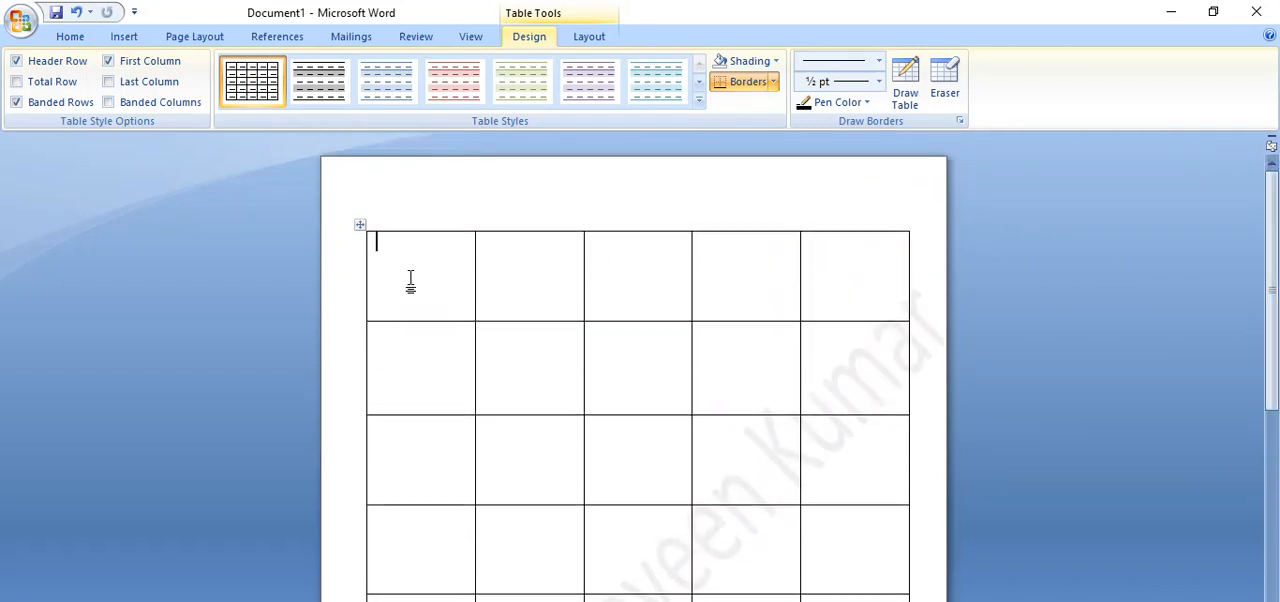
Merge the five cells of the table's first row into one and place the cursor in it.
{"action": "left_click_drag", "start_coordinate": [410, 283], "coordinate": [818, 290]}
{"action": "left_click", "coordinate": [590, 37]}
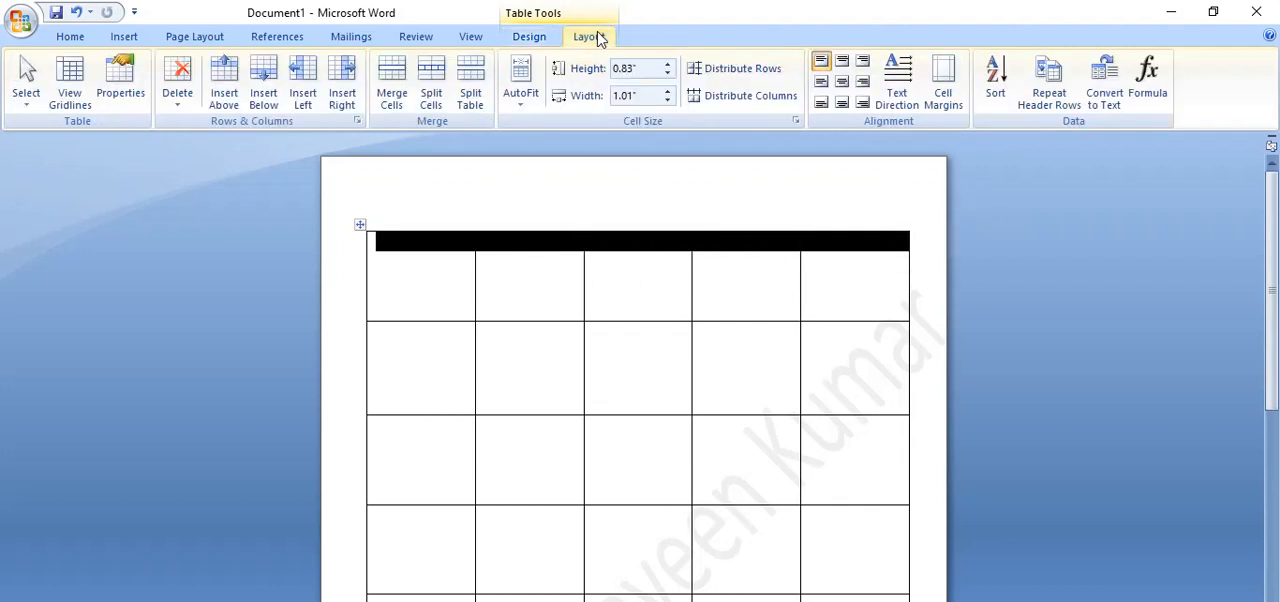
{"action": "left_click", "coordinate": [399, 105]}
{"action": "left_click", "coordinate": [405, 108]}
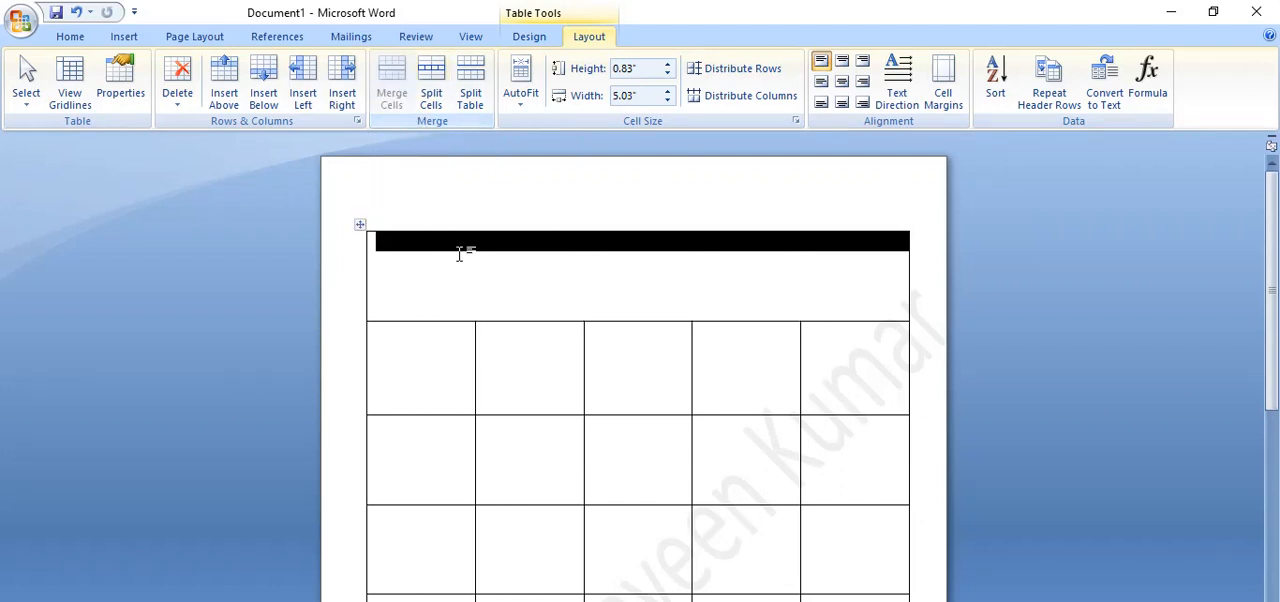
{"action": "left_click", "coordinate": [665, 297]}
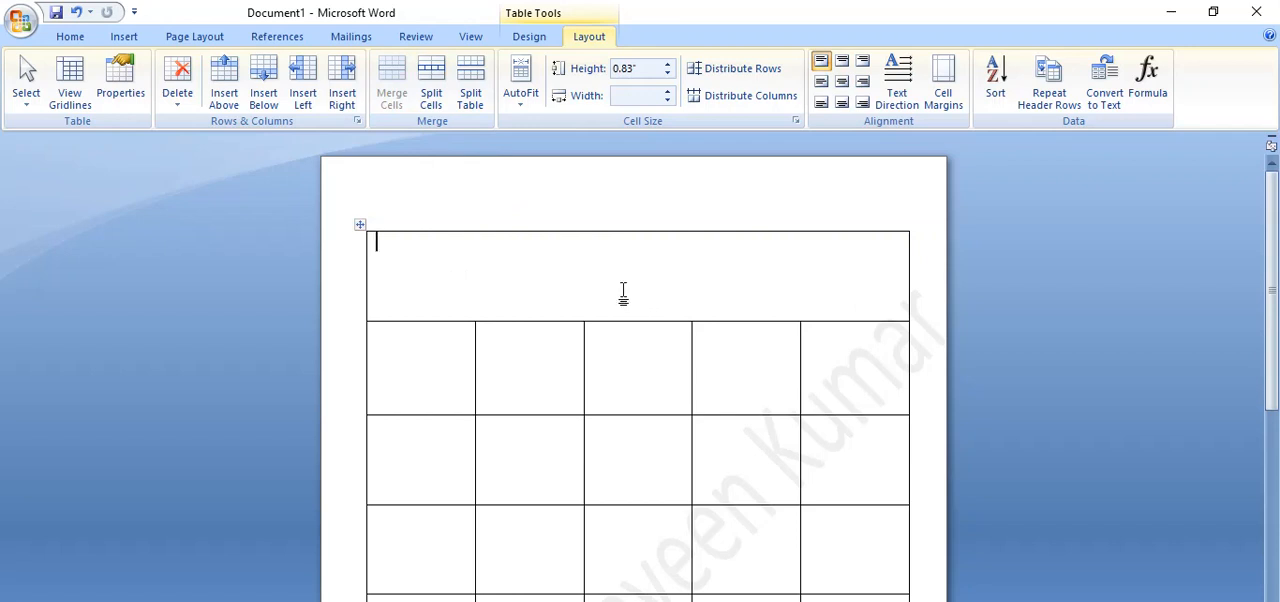
Enter "GST No:" and "Date:" with an underscore blank at opposite ends of the merged row's first line, with centered alignment.
{"action": "type", "text": "GST No:Date:______________"}
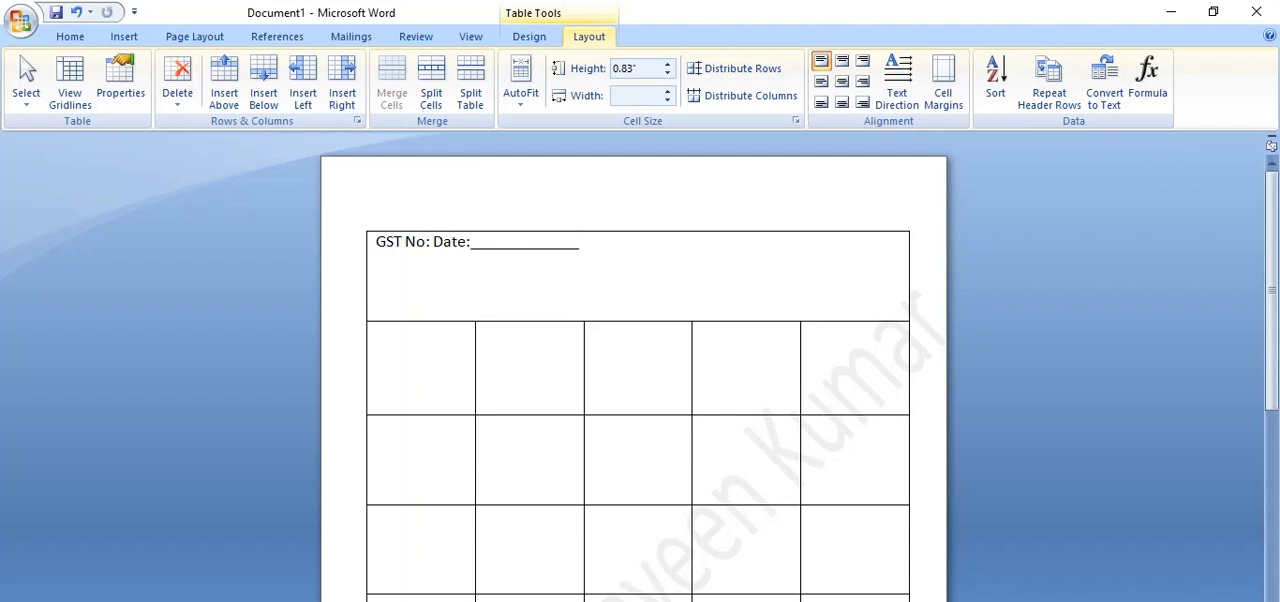
{"action": "left_click", "coordinate": [432, 246]}
{"action": "key", "text": "ctrl+e"}
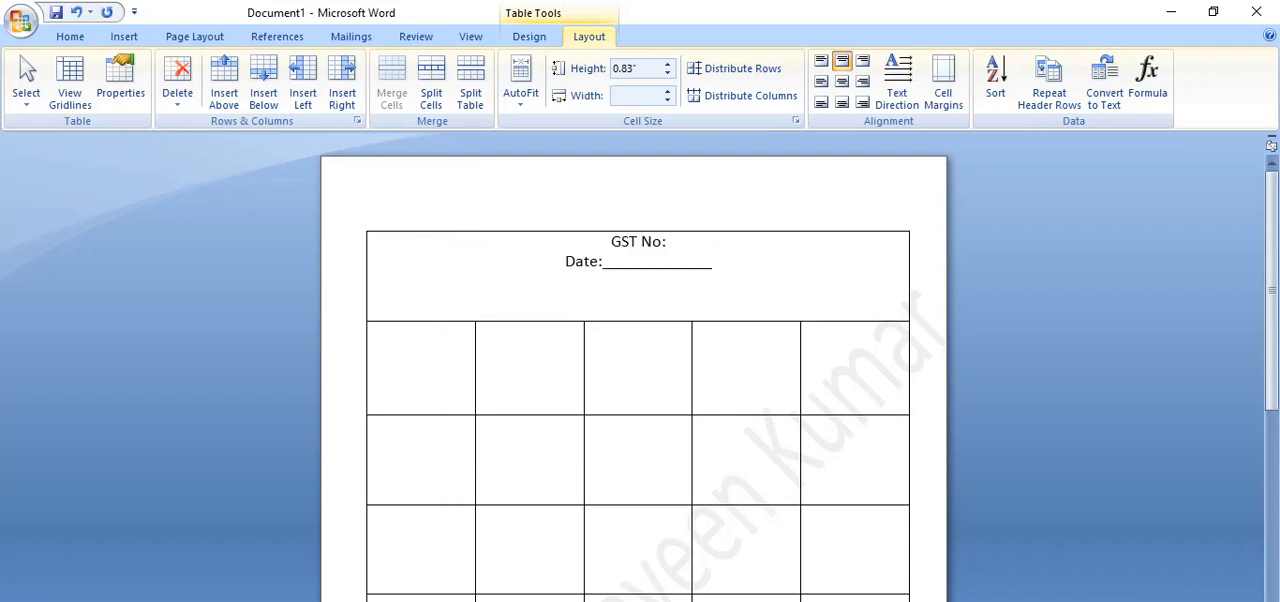
{"action": "key", "text": "BackSpace"}
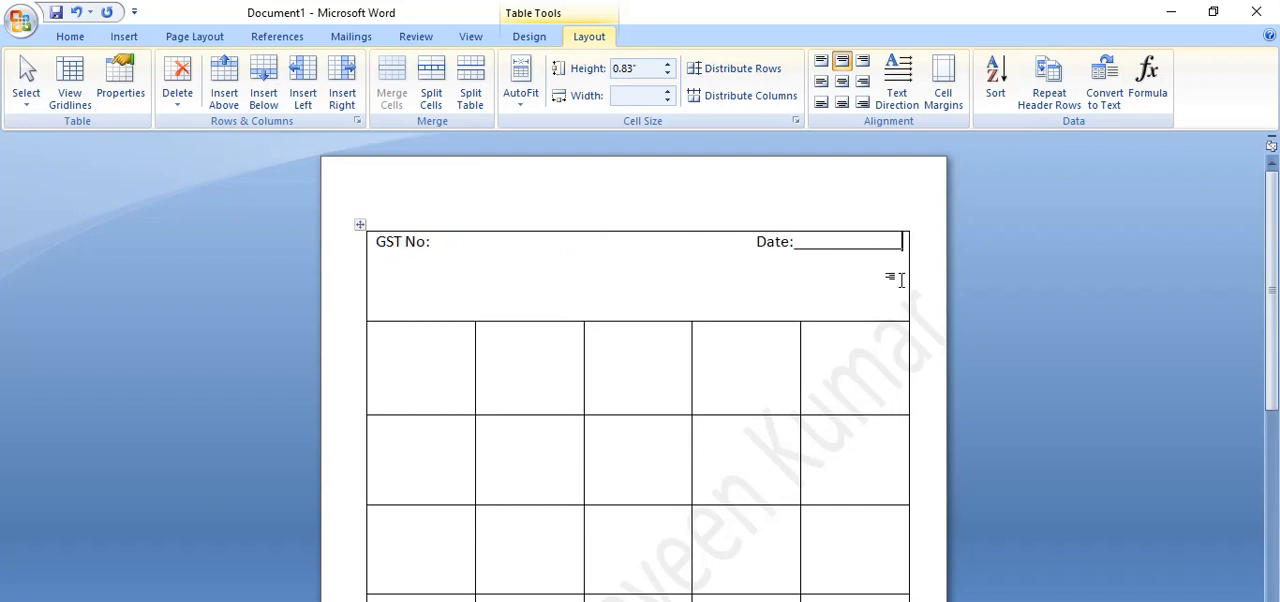
Add the heading "Tax Invoice Bill" on a new centered line below the GST and date line.
{"action": "key", "text": "Return"}
{"action": "type", "text": "Tax Invoic"}
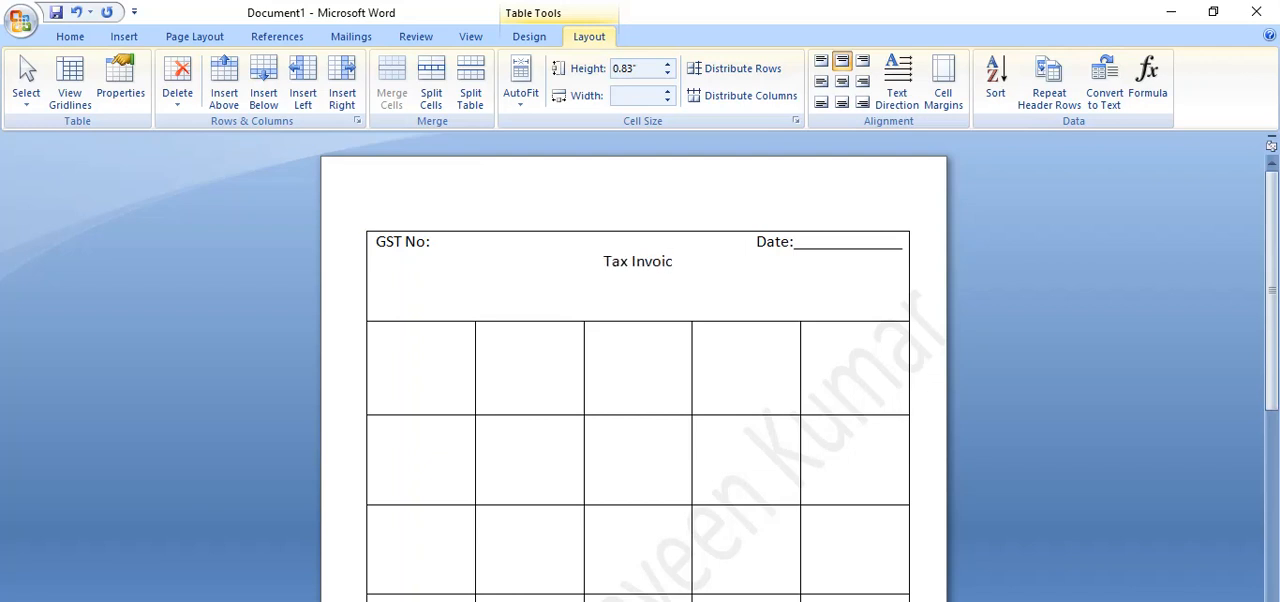
{"action": "type", "text": "e Bill "}
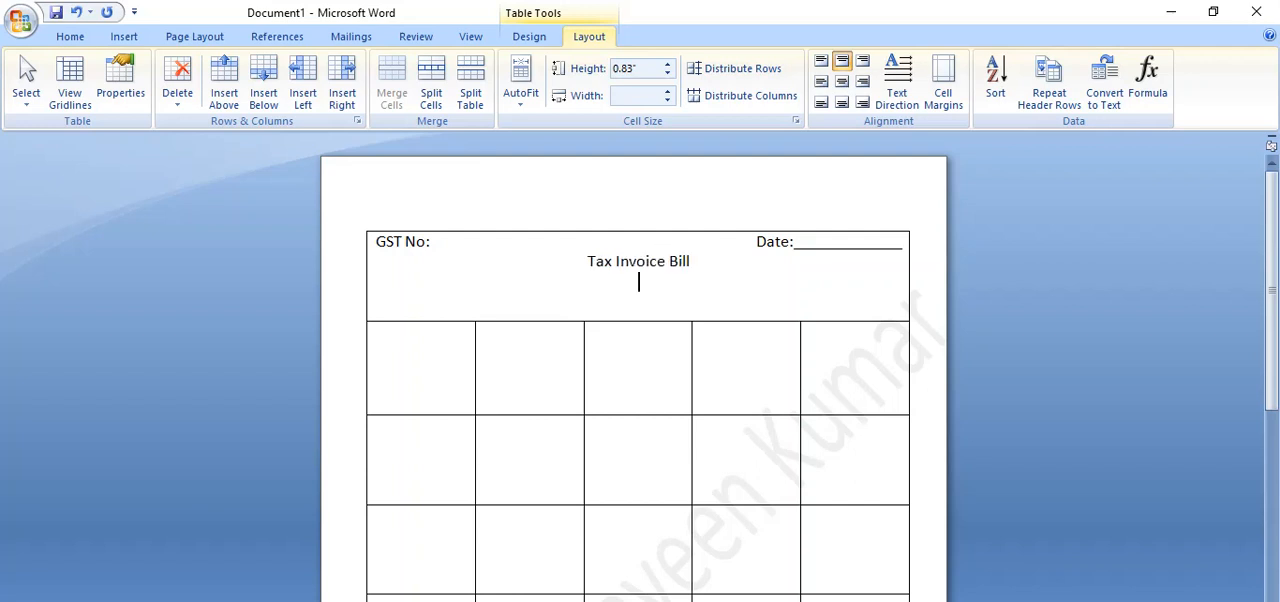
{"action": "type", "text": "Cmpany Name"}
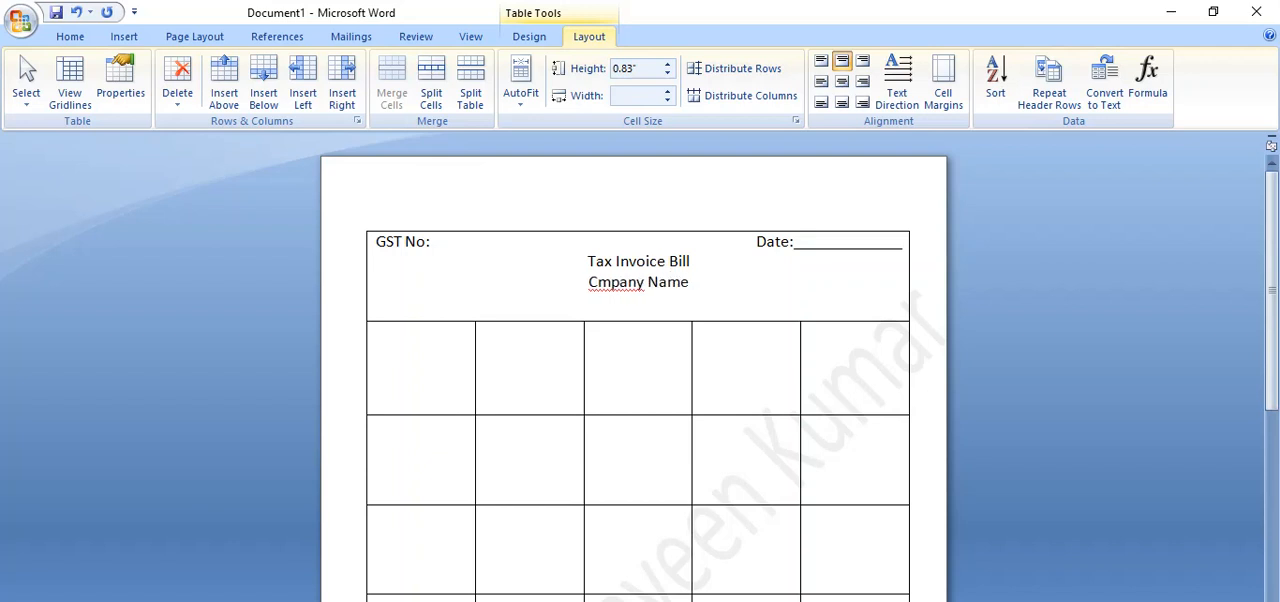
Add the line "Company Name" below the "Tax Invoice Bill" heading, correcting the misspelling.
{"action": "key", "text": "BackSpace"}
{"action": "key", "text": "BackSpace"}
{"action": "key", "text": "BackSpace"}
{"action": "key", "text": "BackSpace"}
{"action": "key", "text": "BackSpace"}
{"action": "key", "text": "BackSpace"}
{"action": "key", "text": "BackSpace"}
{"action": "key", "text": "BackSpace"}
{"action": "key", "text": "BackSpace"}
{"action": "key", "text": "BackSpace"}
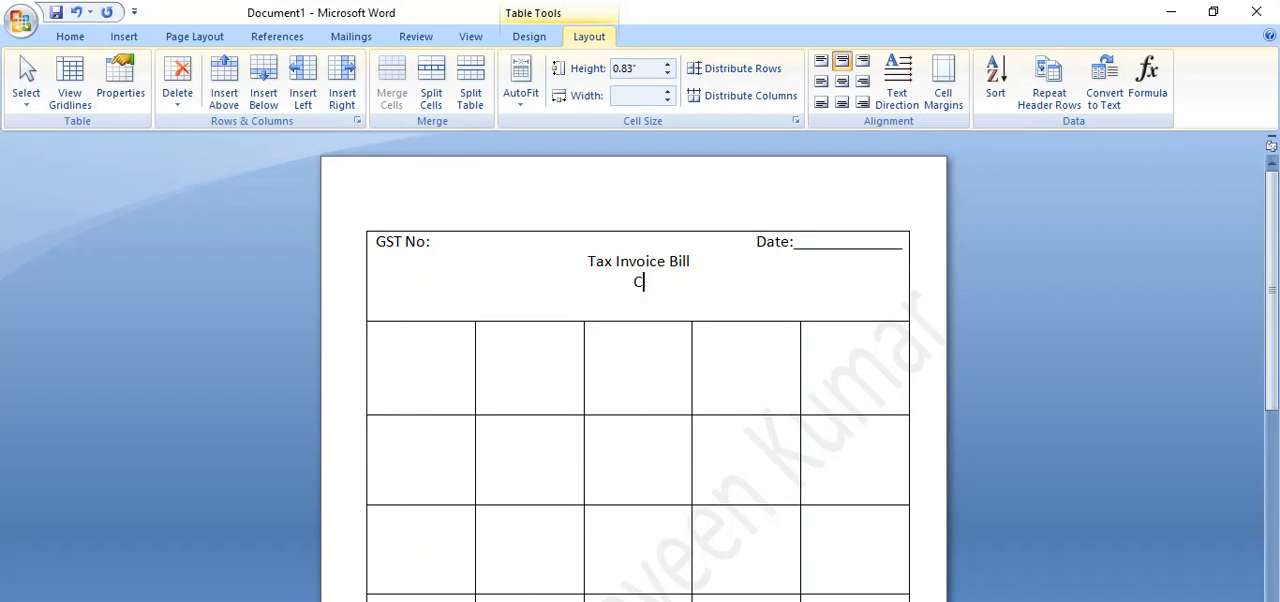
{"action": "type", "text": "ompany Na"}
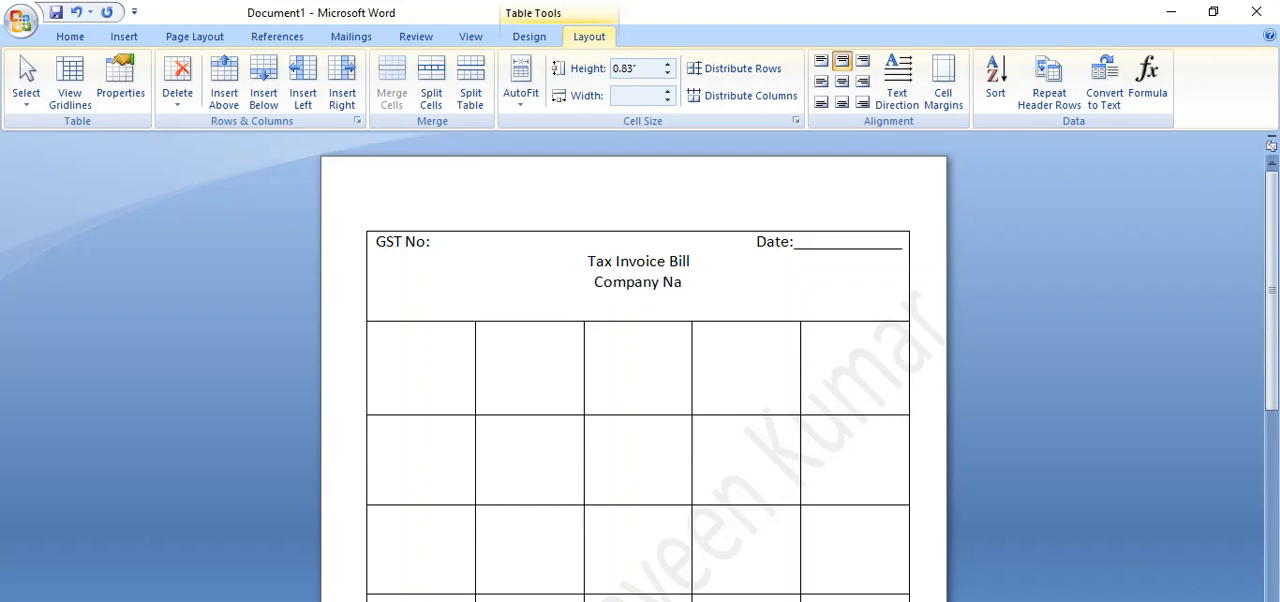
{"action": "type", "text": "me"}
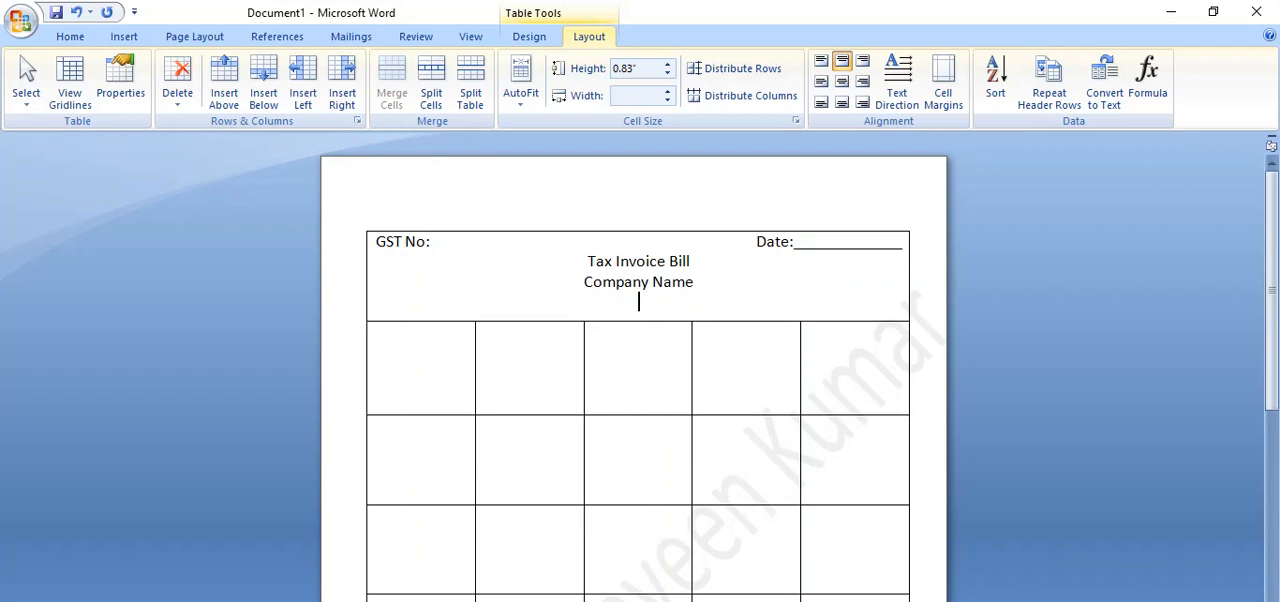
Enter the company's door number and the placeholder "Street Name" on the line below the company name.
{"action": "type", "text": "34-567, Street"}
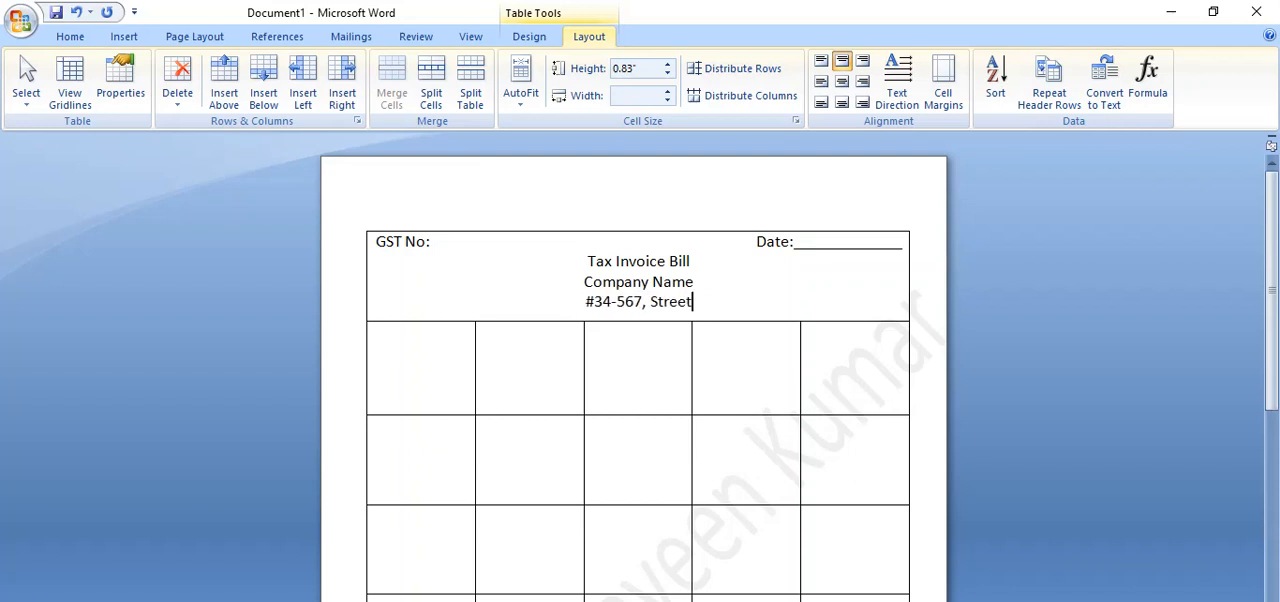
{"action": "type", "text": " Name"}
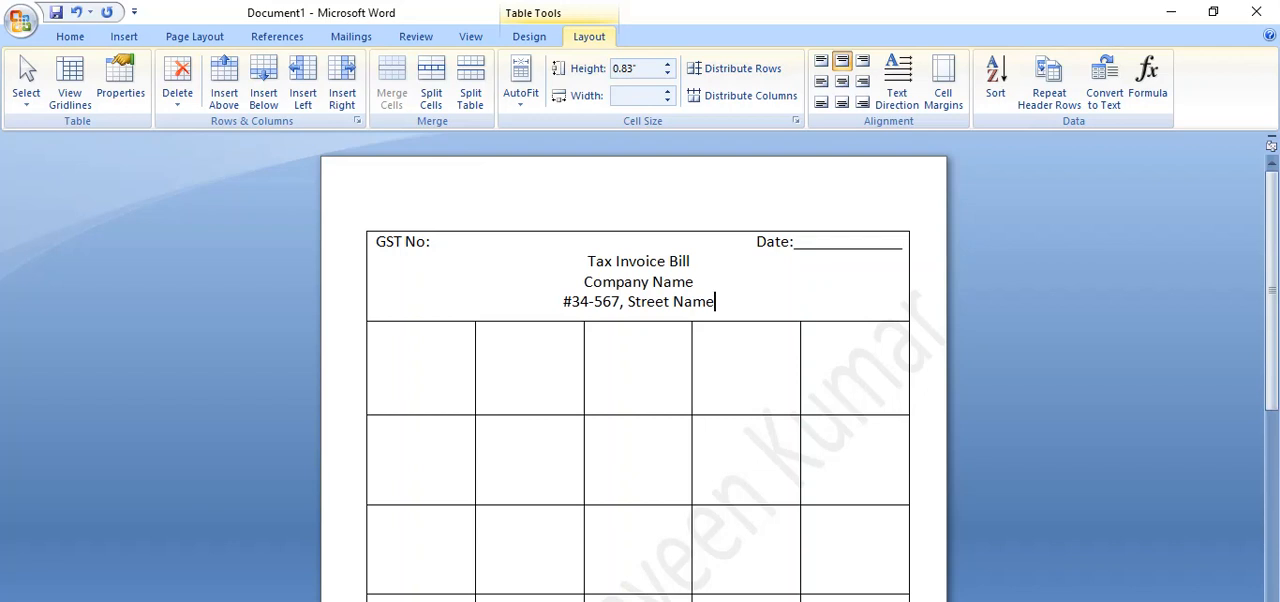
{"action": "type", "text": ", City"}
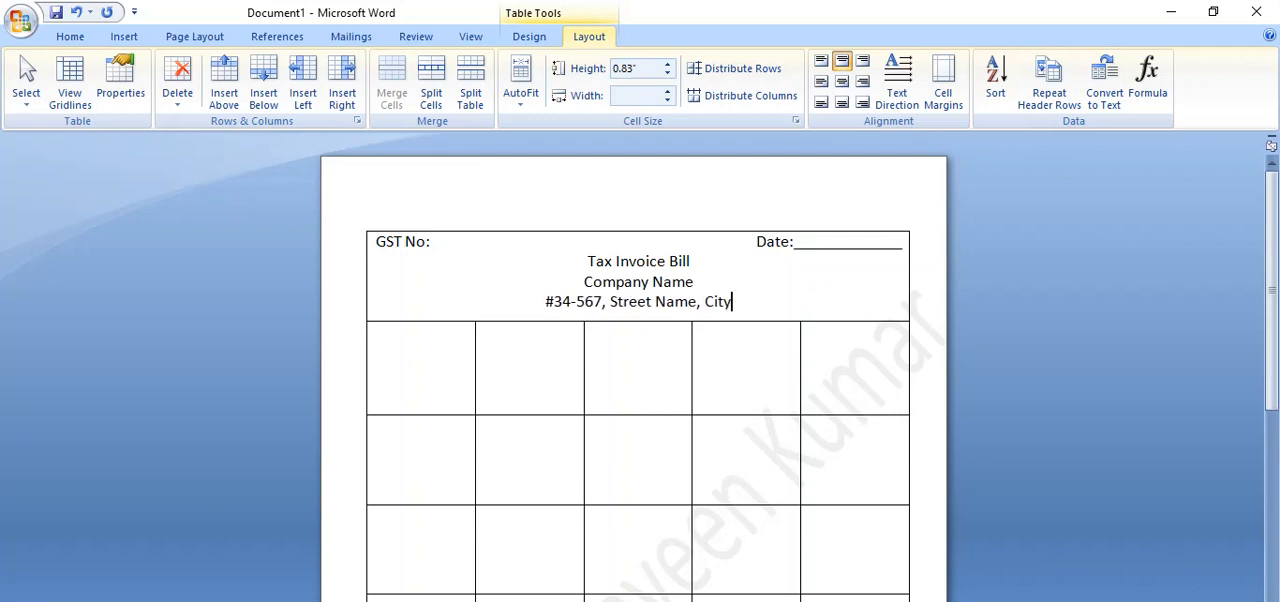
{"action": "type", "text": ", Sta"}
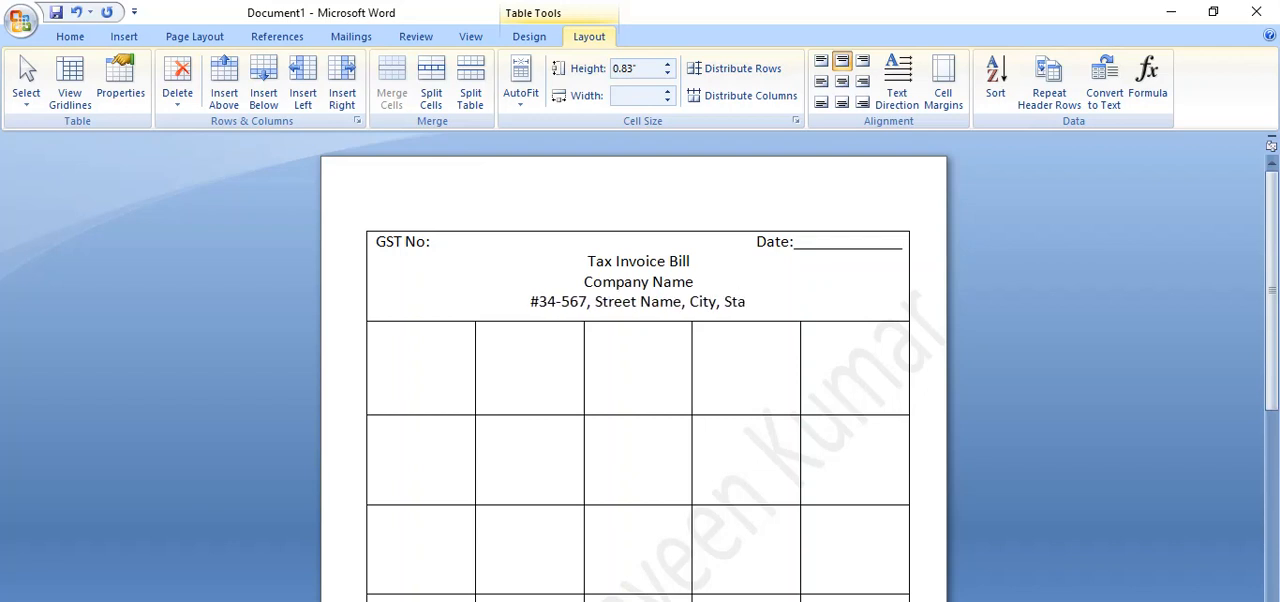
{"action": "type", "text": "te."}
Add a centered line below the address reading "Cell No:" followed by the company's placeholder phone number.
{"action": "key", "text": "Return"}
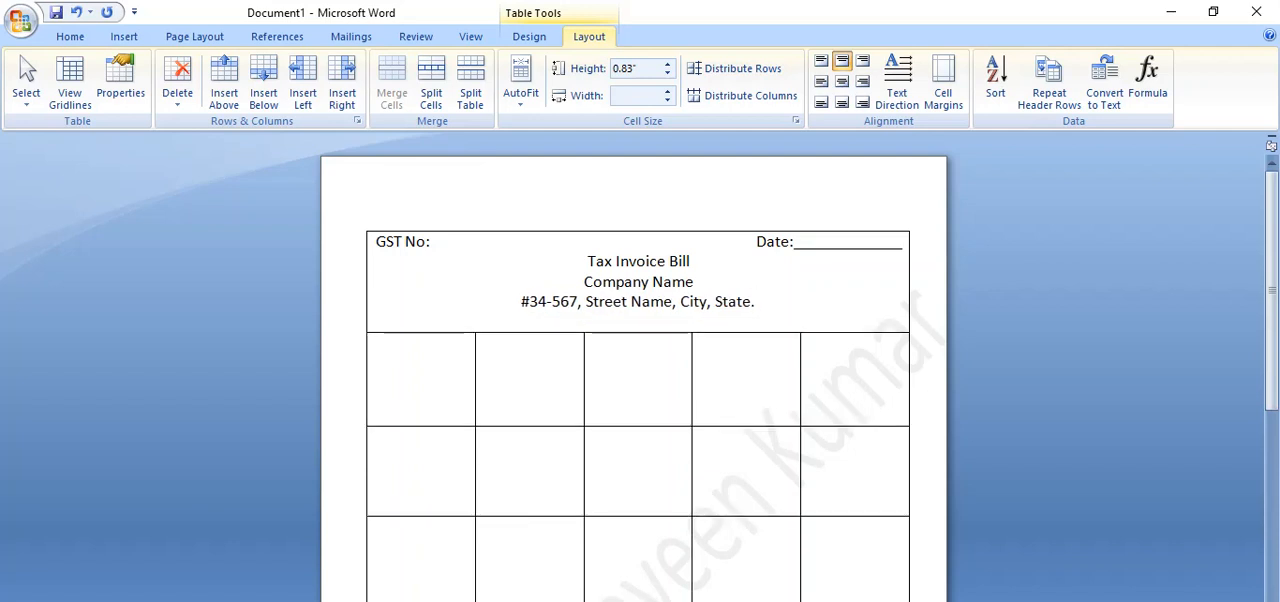
{"action": "type", "text": "Cell No:"}
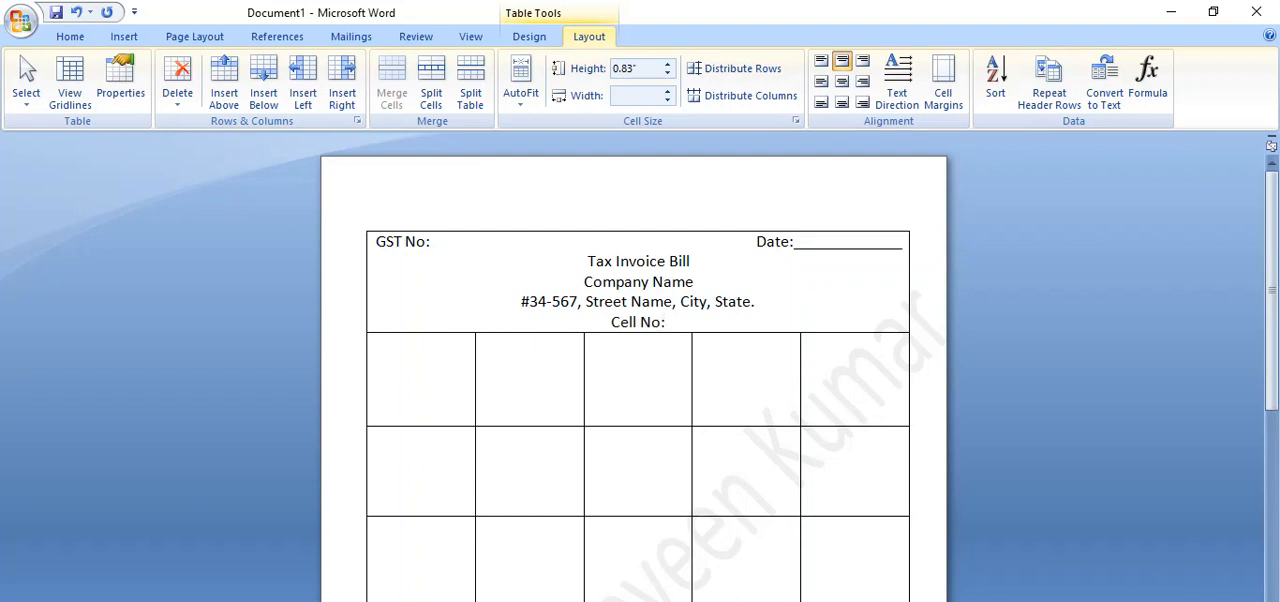
{"action": "type", "text": " 99999"}
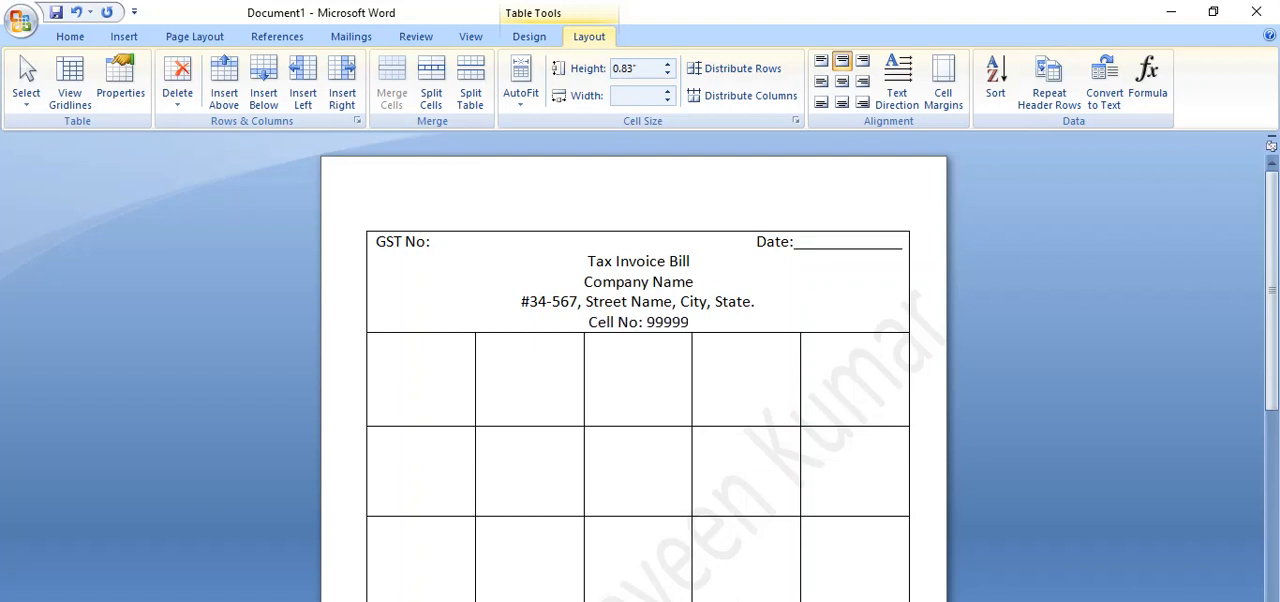
{"action": "type", "text": " 99999"}
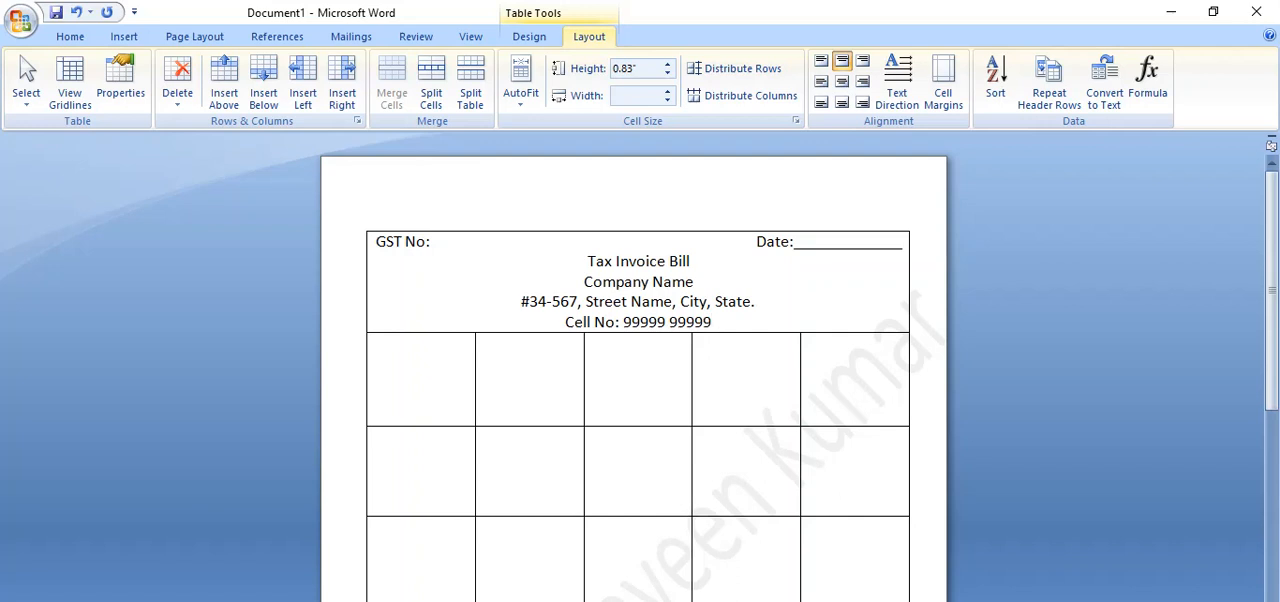
Leave one empty line below the cell number and add "Name:" with an underscore blank spanning the row's full width.
{"action": "key", "text": "Return"}
{"action": "key", "text": "Return"}
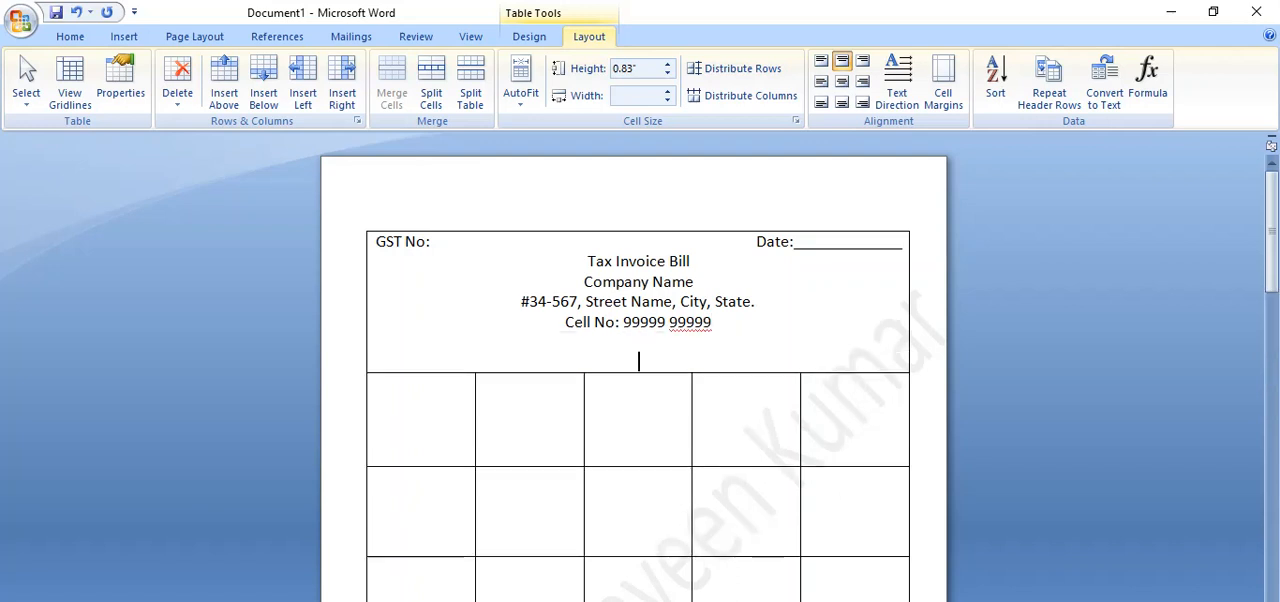
{"action": "type", "text": "Name: "}
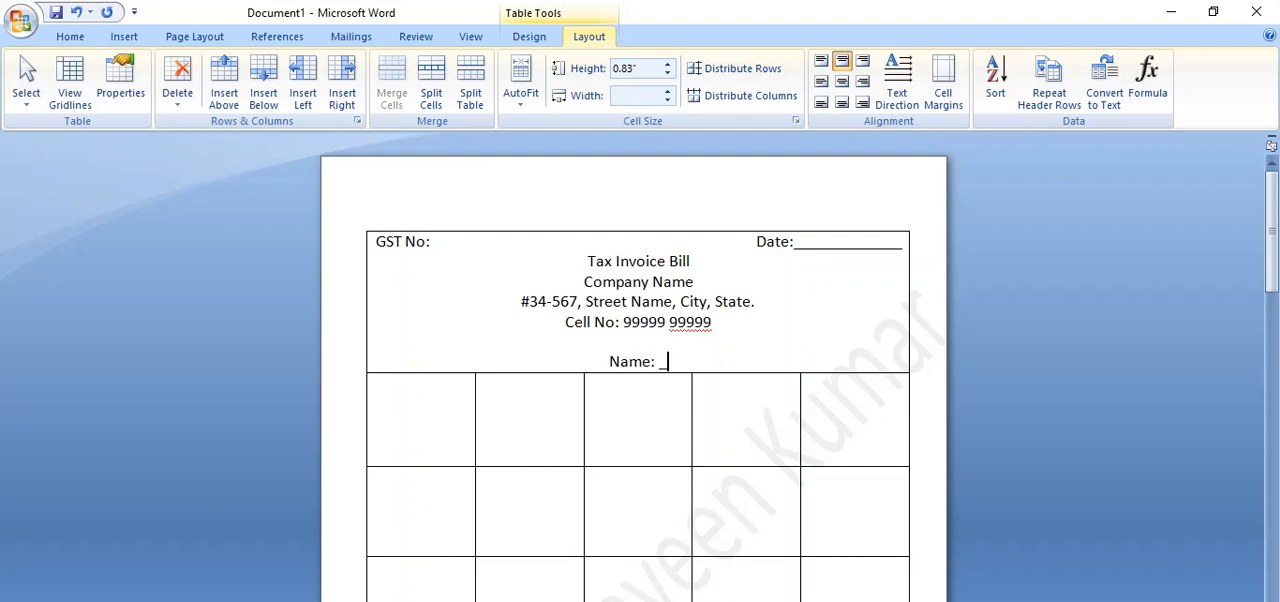
{"action": "type", "text": "_____________________________________________________"}
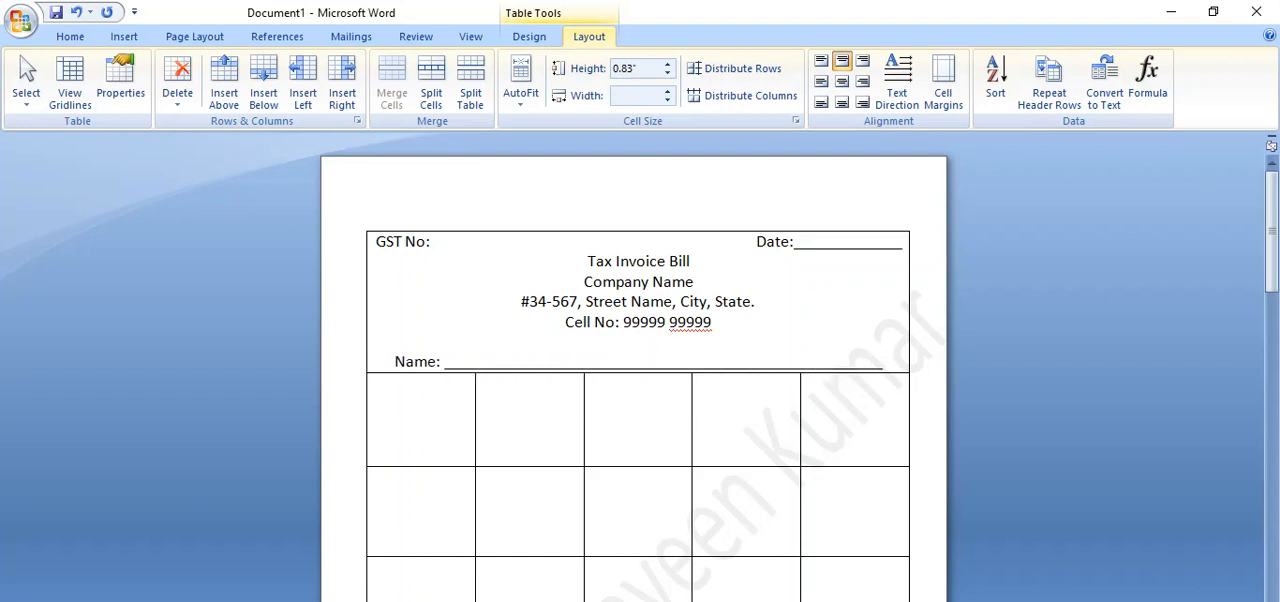
{"action": "type", "text": "_________"}
Add "Address:" on the line below the name, with an underscore blank reaching the cell's far edge.
{"action": "key", "text": "Return"}
{"action": "type", "text": "Address"}
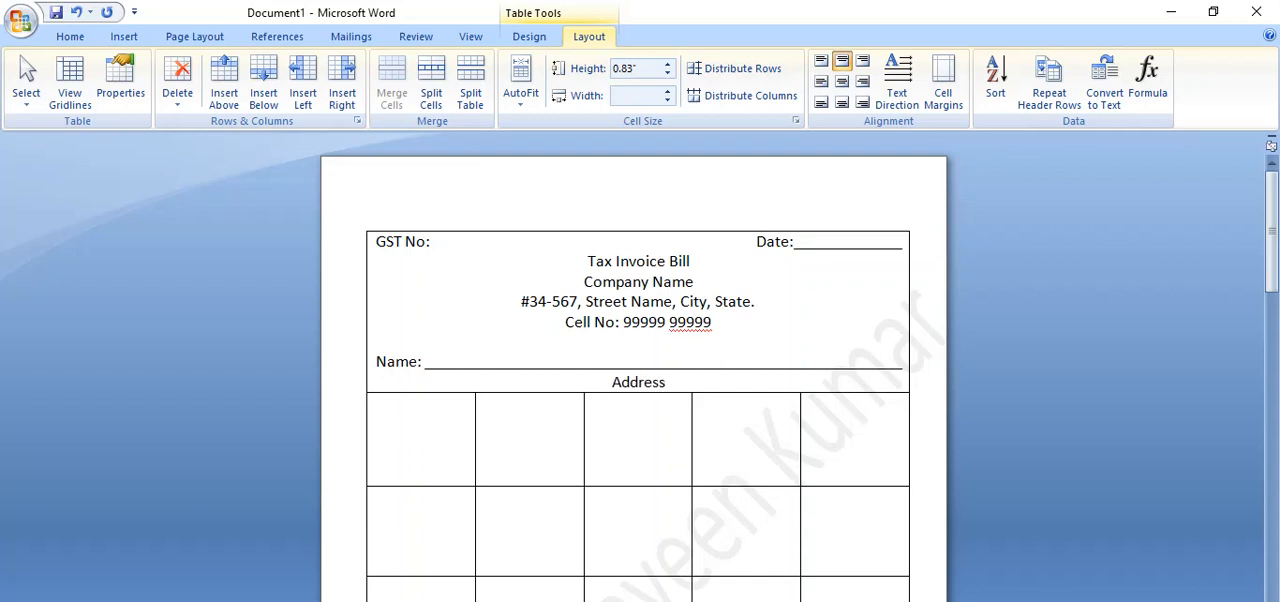
{"action": "type", "text": ": _________________"}
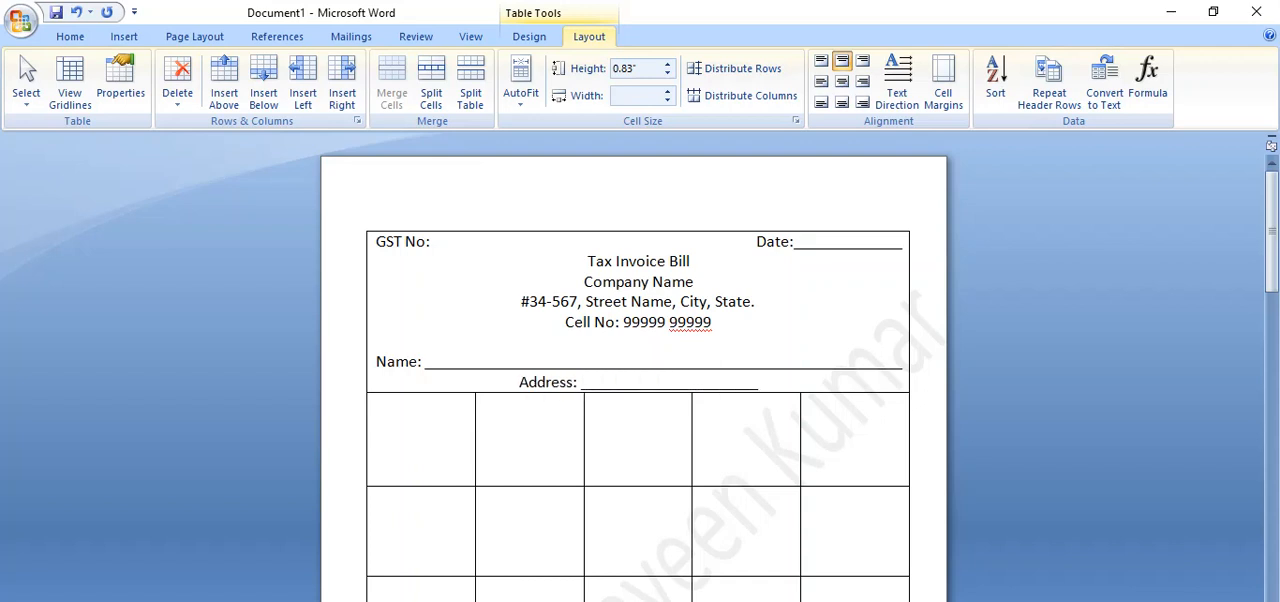
{"action": "type", "text": "_______________________________________________"}
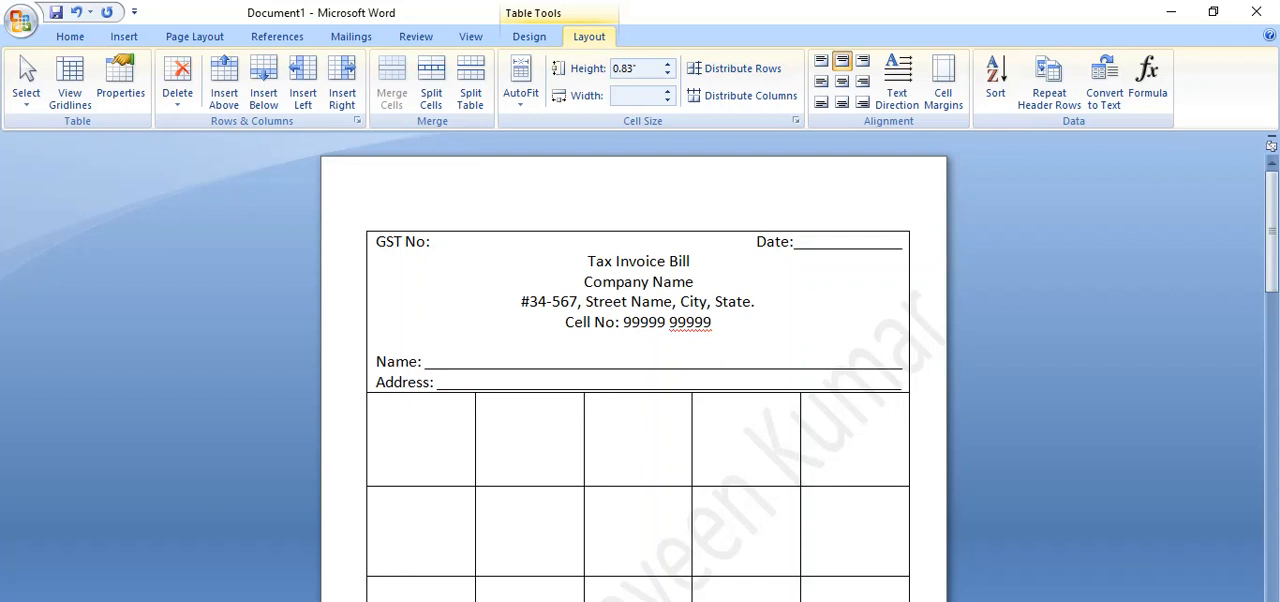
Add "Invoice No:" on the line below the address, with an underscore blank trimmed to fill exactly one line.
{"action": "key", "text": "Return"}
{"action": "type", "text": "Invoice"}
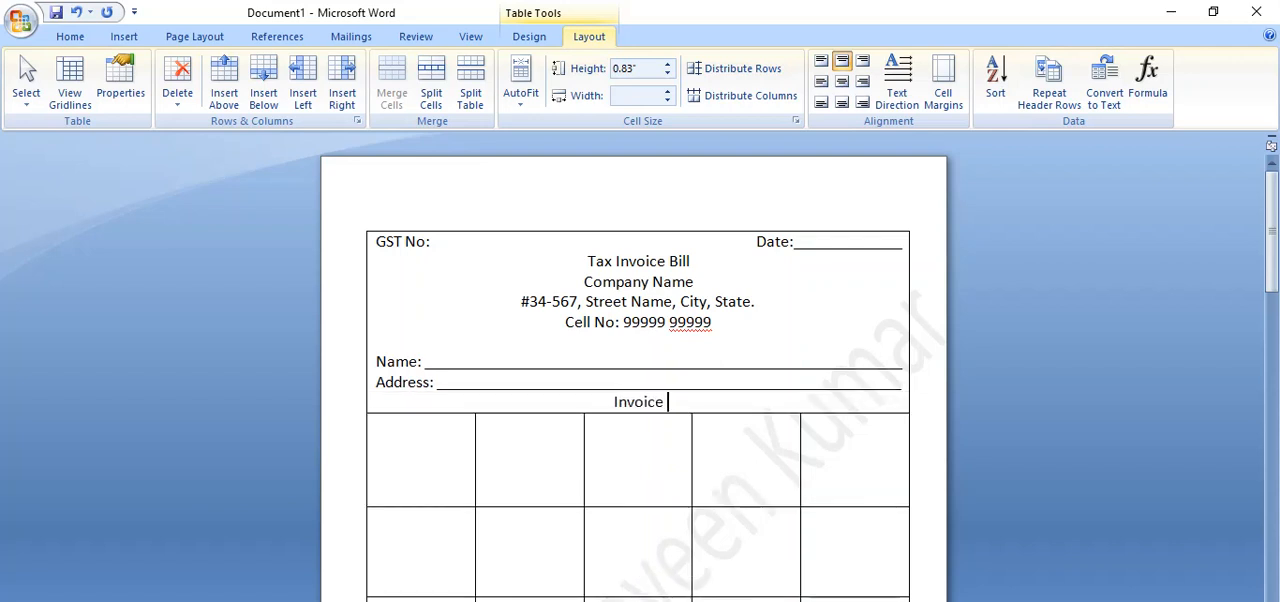
{"action": "type", "text": " No: _"}
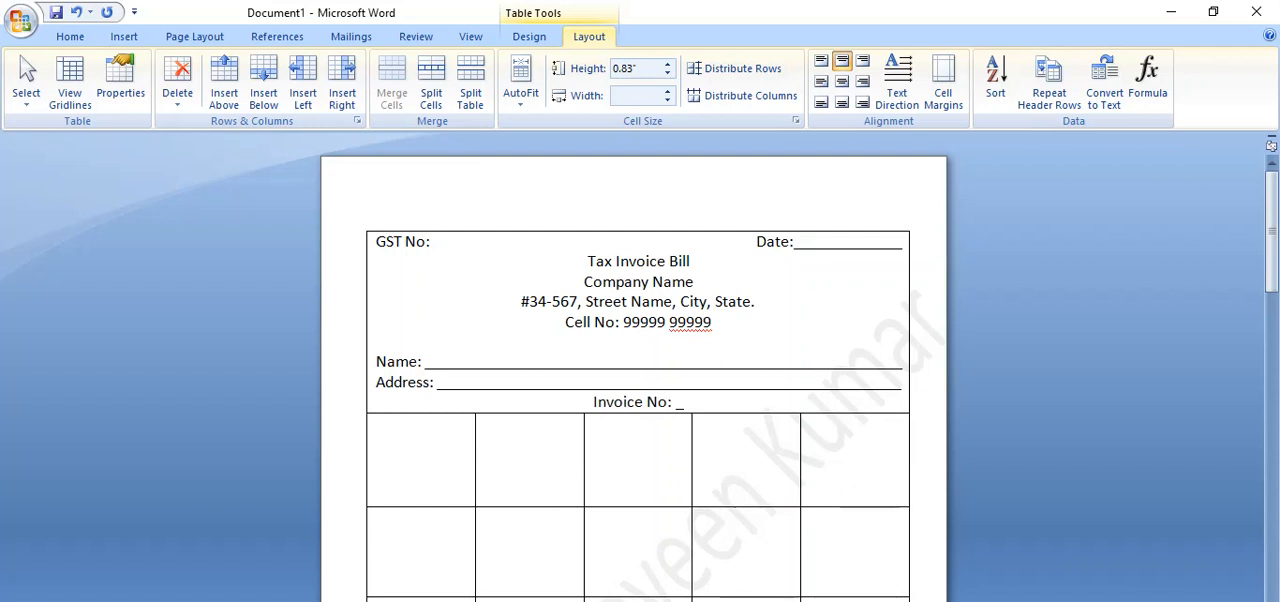
{"action": "type", "text": "_____________________________________________________________"}
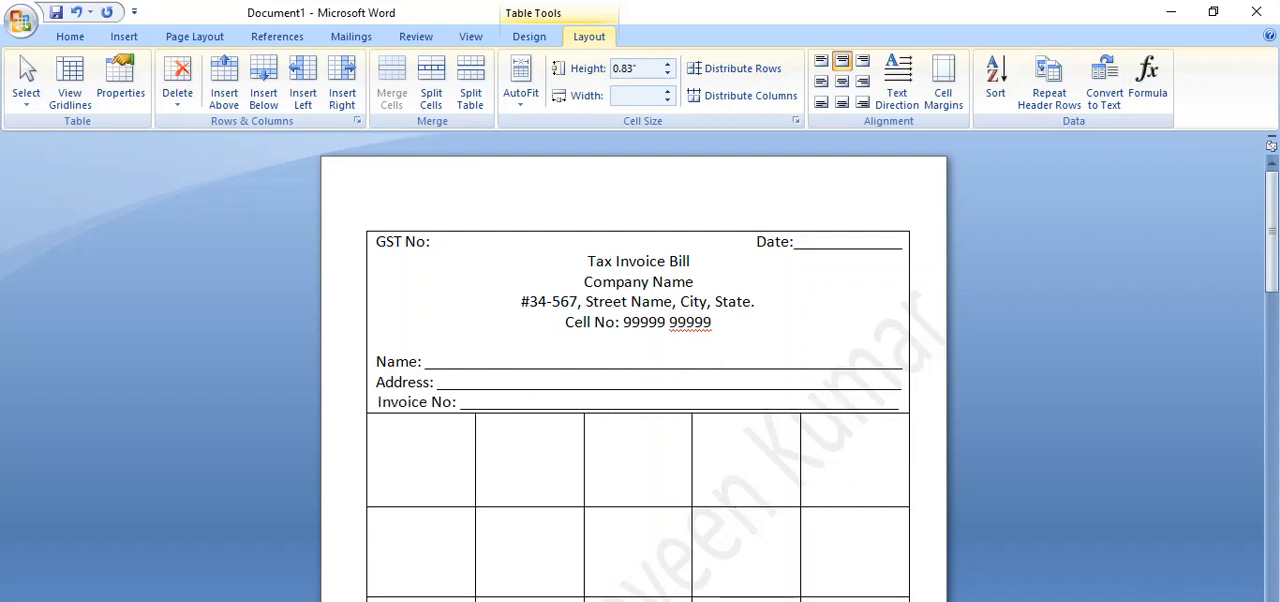
{"action": "key", "text": "BackSpace"}
{"action": "key", "text": "BackSpace"}
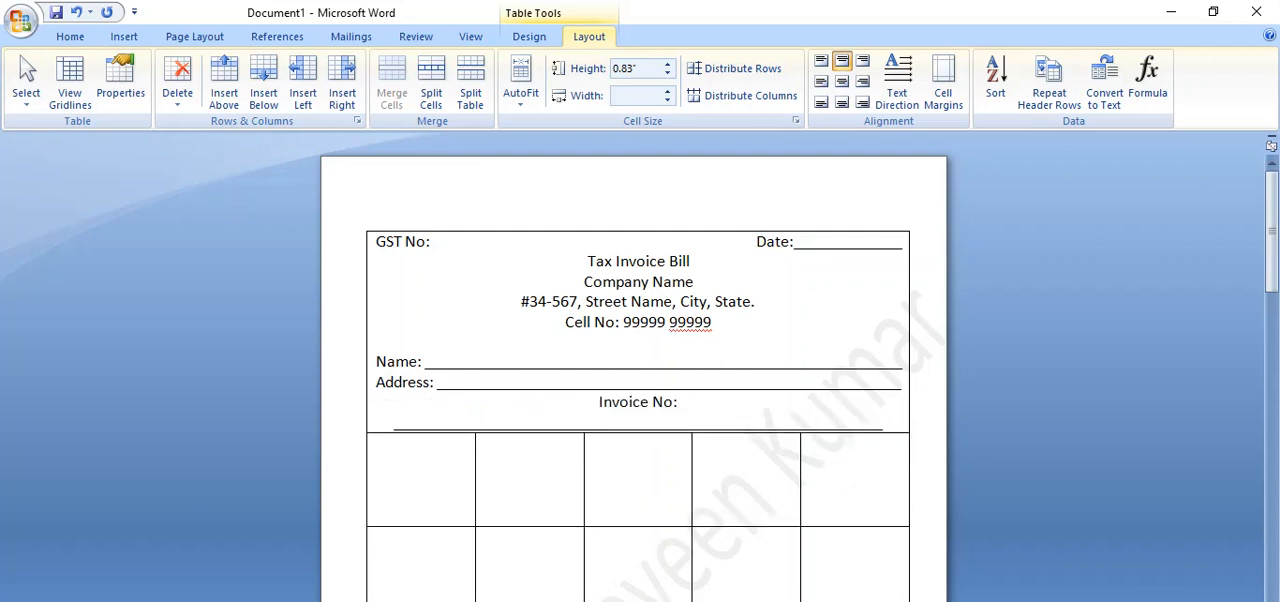
{"action": "key", "text": "BackSpace"}
{"action": "key", "text": "BackSpace"}
{"action": "key", "text": "BackSpace"}
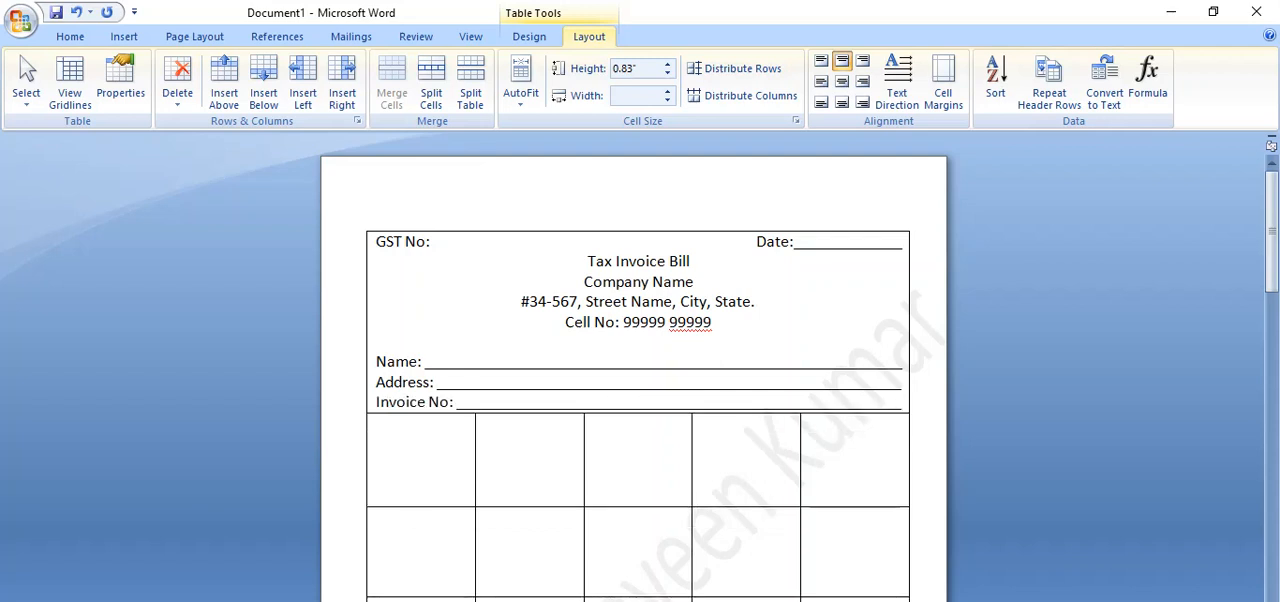
Shorten the "Invoice No:" underscore blank to roughly half its length, leaving no extra line below it.
{"action": "key", "text": "Return"}
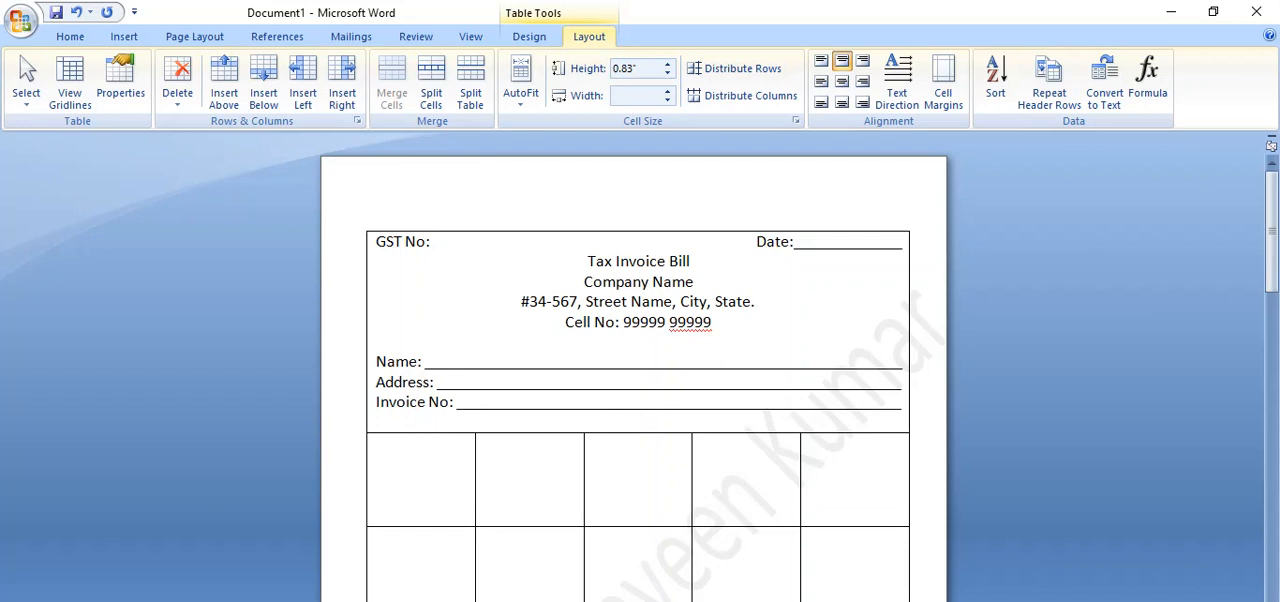
{"action": "key", "text": "BackSpace"}
{"action": "key", "text": "BackSpace"}
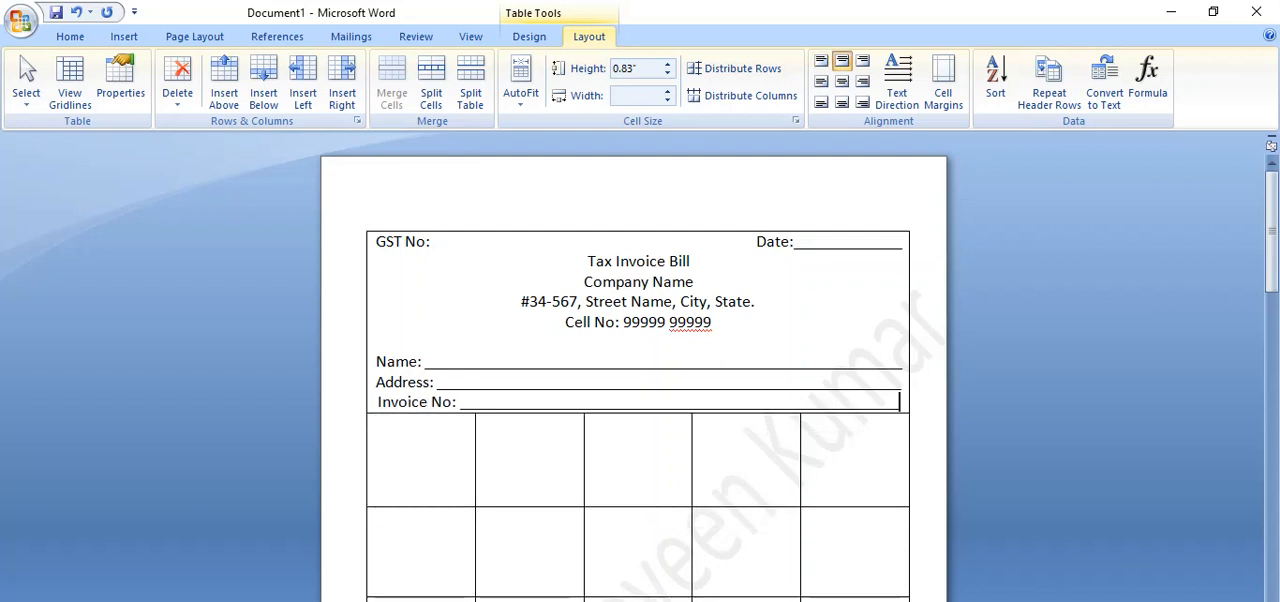
{"action": "key", "text": "BackSpace"}
{"action": "key", "text": "BackSpace"}
{"action": "key", "text": "BackSpace"}
{"action": "key", "text": "BackSpace"}
{"action": "key", "text": "BackSpace"}
{"action": "key", "text": "BackSpace"}
{"action": "key", "text": "BackSpace"}
{"action": "key", "text": "BackSpace"}
{"action": "key", "text": "BackSpace"}
{"action": "key", "text": "BackSpace"}
{"action": "key", "text": "BackSpace"}
{"action": "key", "text": "BackSpace"}
{"action": "key", "text": "BackSpace"}
{"action": "key", "text": "BackSpace"}
{"action": "key", "text": "BackSpace"}
{"action": "key", "text": "BackSpace"}
{"action": "key", "text": "BackSpace"}
{"action": "key", "text": "BackSpace"}
{"action": "key", "text": "BackSpace"}
{"action": "key", "text": "BackSpace"}
{"action": "key", "text": "BackSpace"}
{"action": "key", "text": "BackSpace"}
{"action": "key", "text": "BackSpace"}
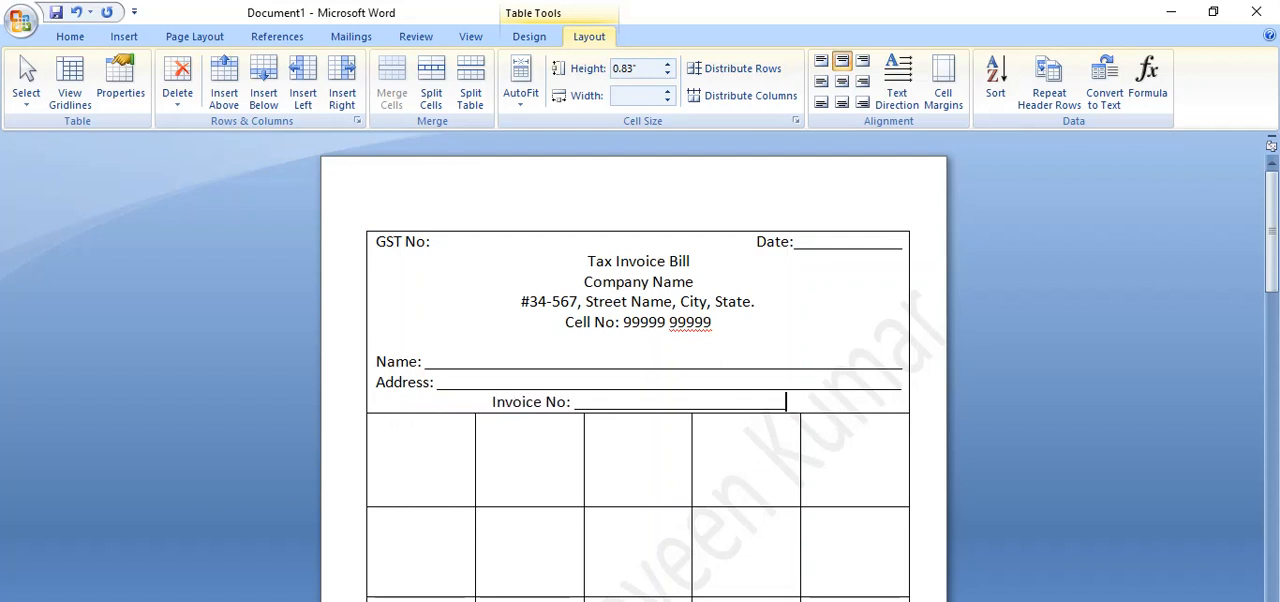
Add "Date:" after the invoice number blank, with an underscore blank filling the rest of the line.
{"action": "type", "text": "Date"}
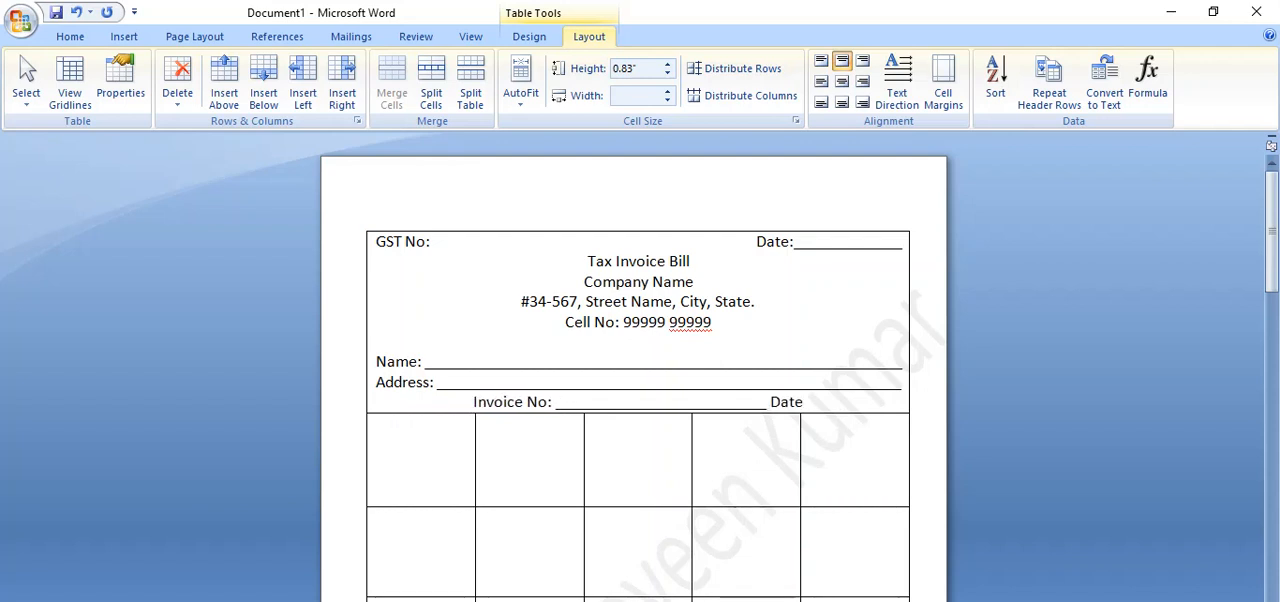
{"action": "type", "text": ":"}
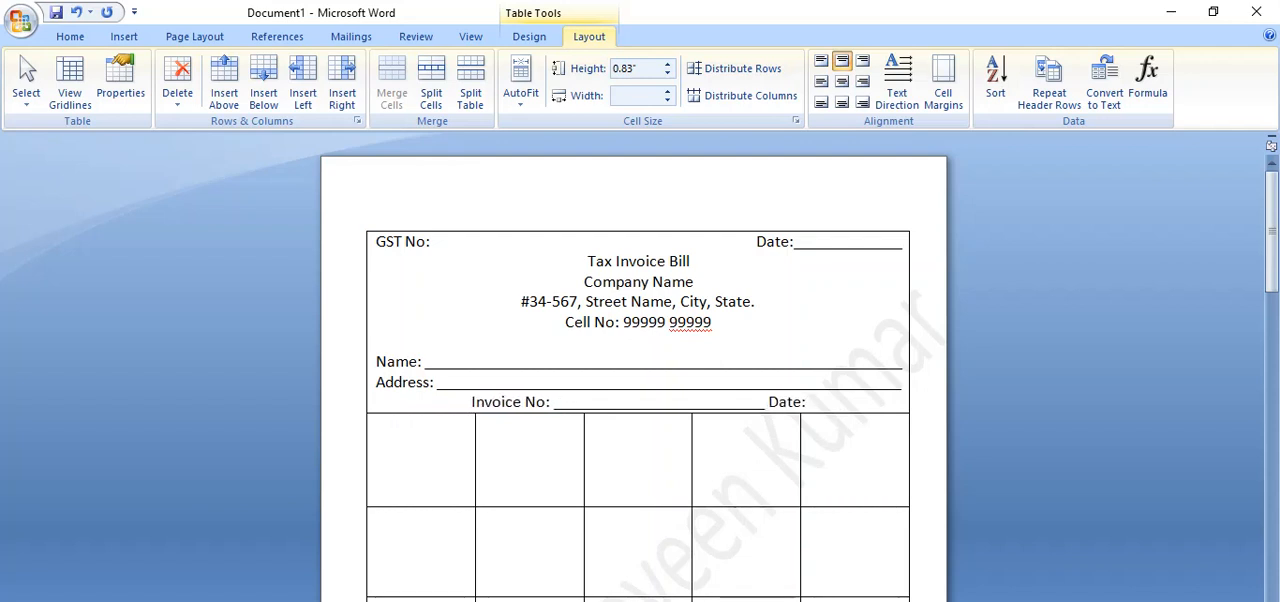
{"action": "type", "text": " ____________________"}
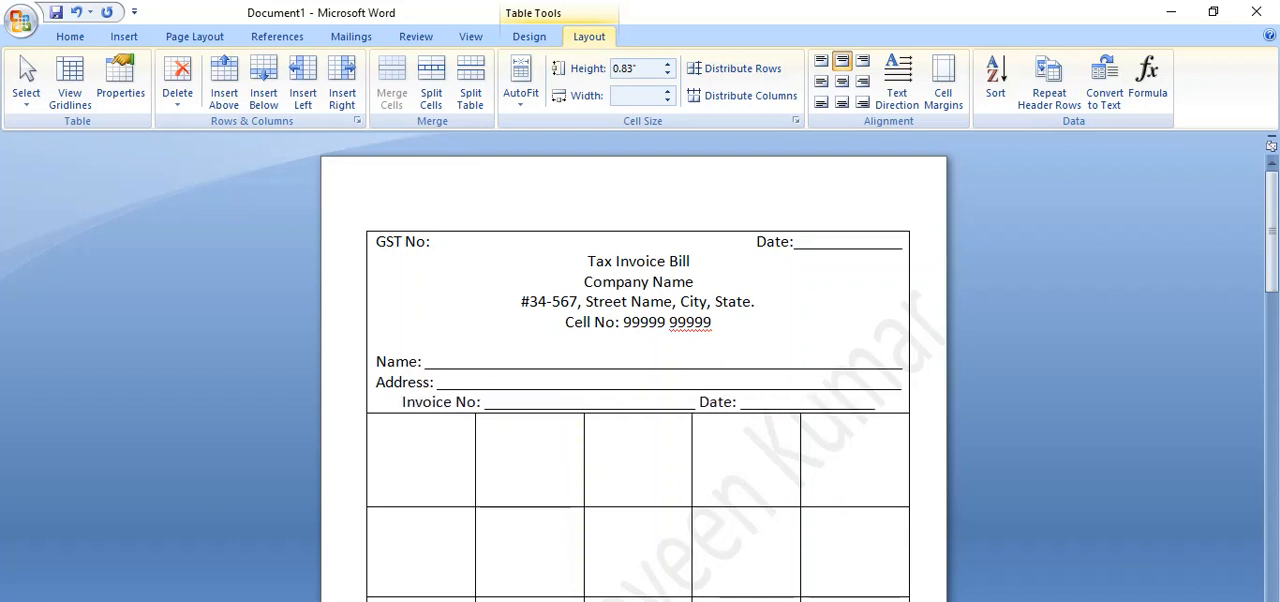
{"action": "type", "text": "______"}
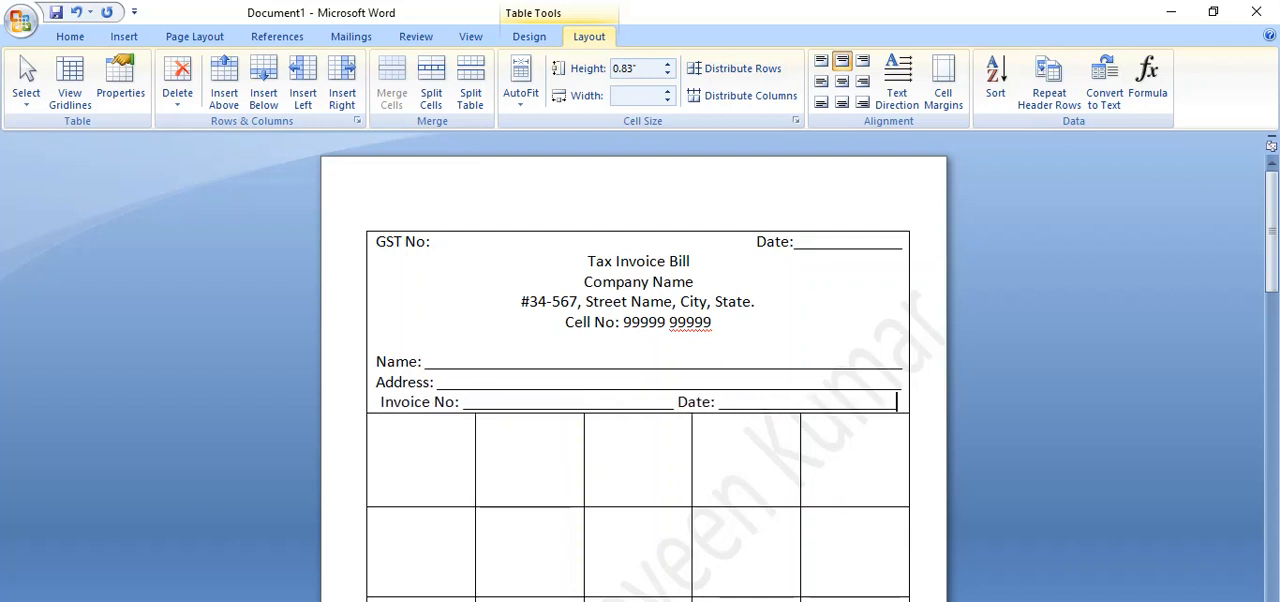
{"action": "type", "text": "___"}
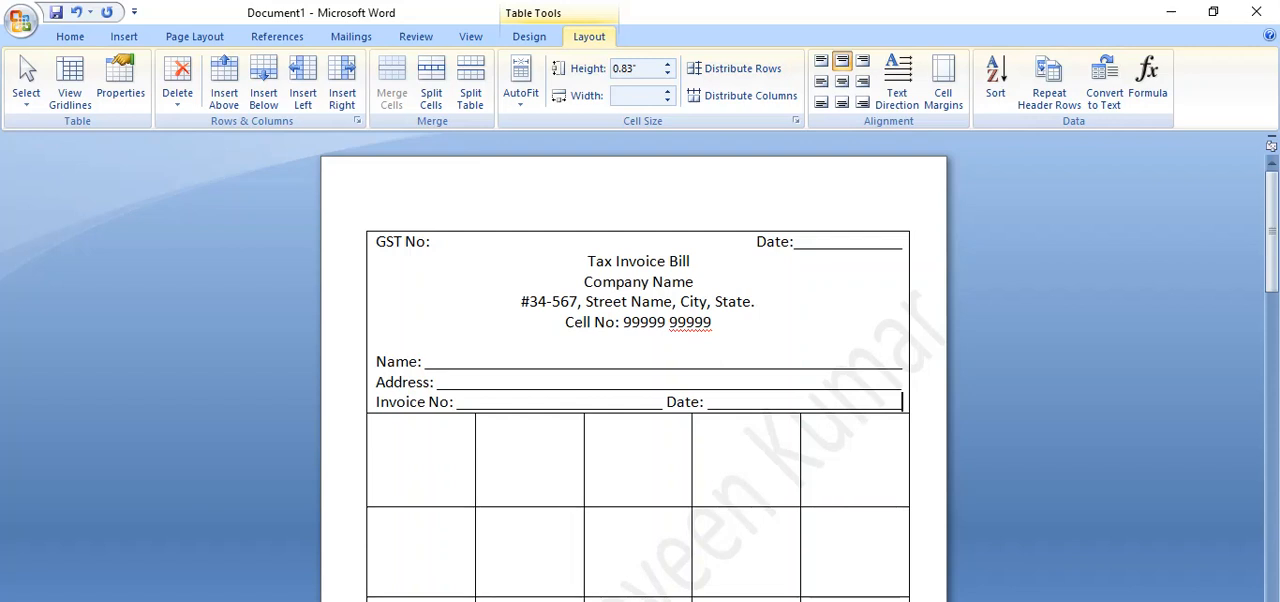
Add "Mobile:" on the line below the invoice number, with an underscore blank covering about half the line.
{"action": "key", "text": "Return"}
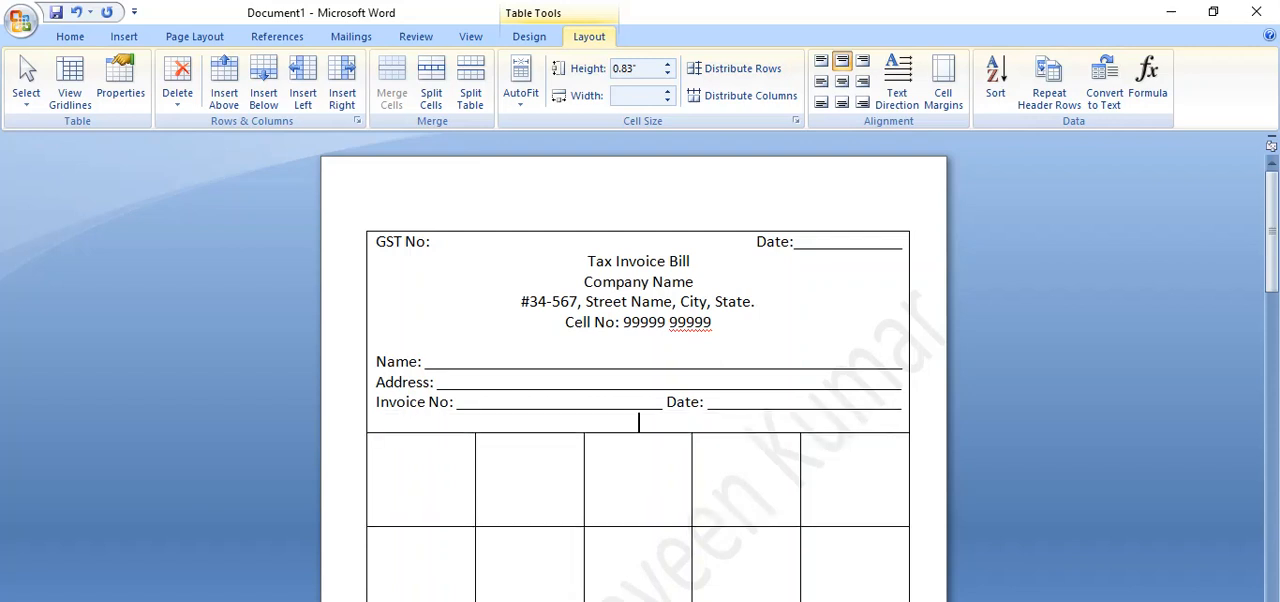
{"action": "type", "text": "Mobile: ____________________"}
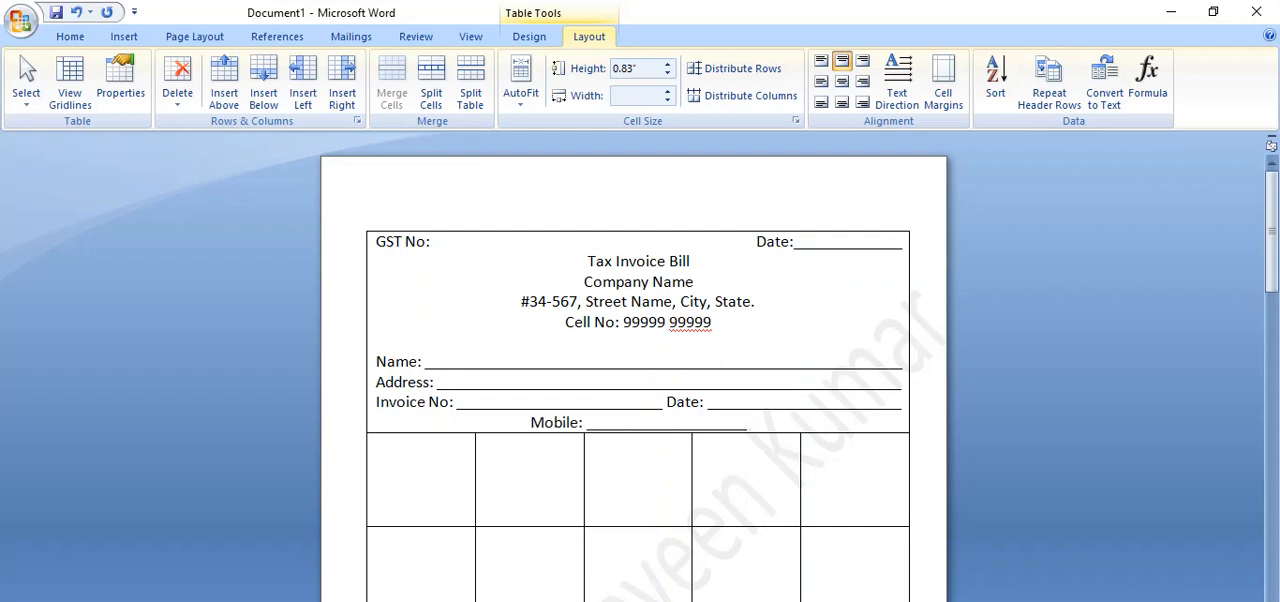
{"action": "type", "text": "____"}
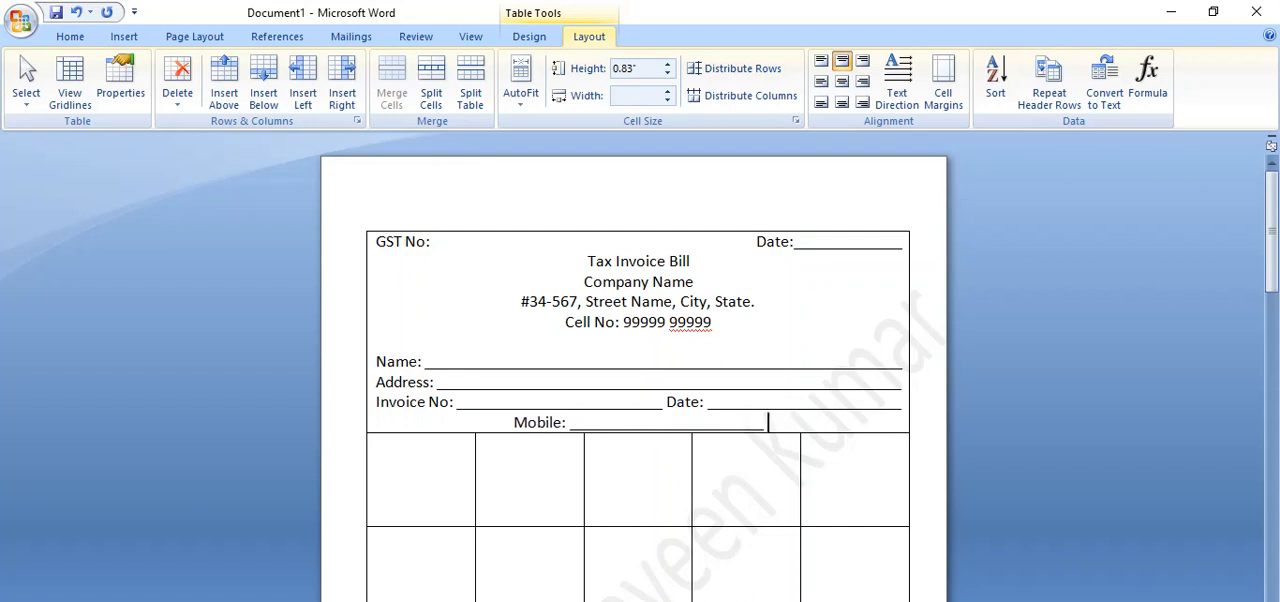
{"action": "type", "text": " E-Mai"}
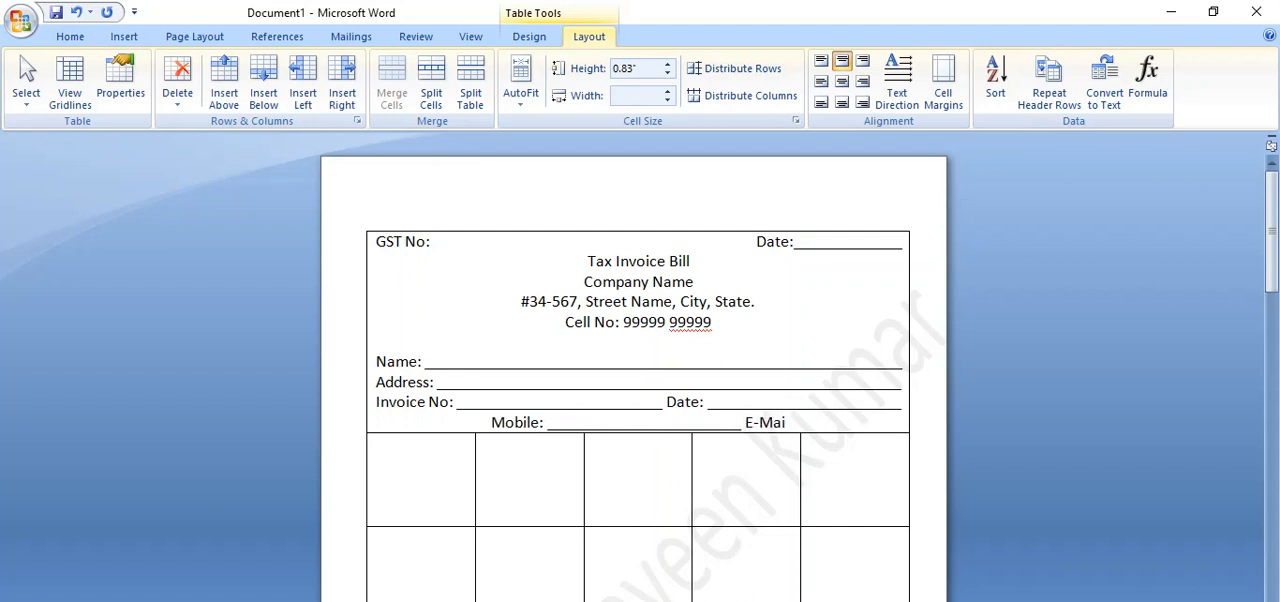
{"action": "type", "text": "l:"}
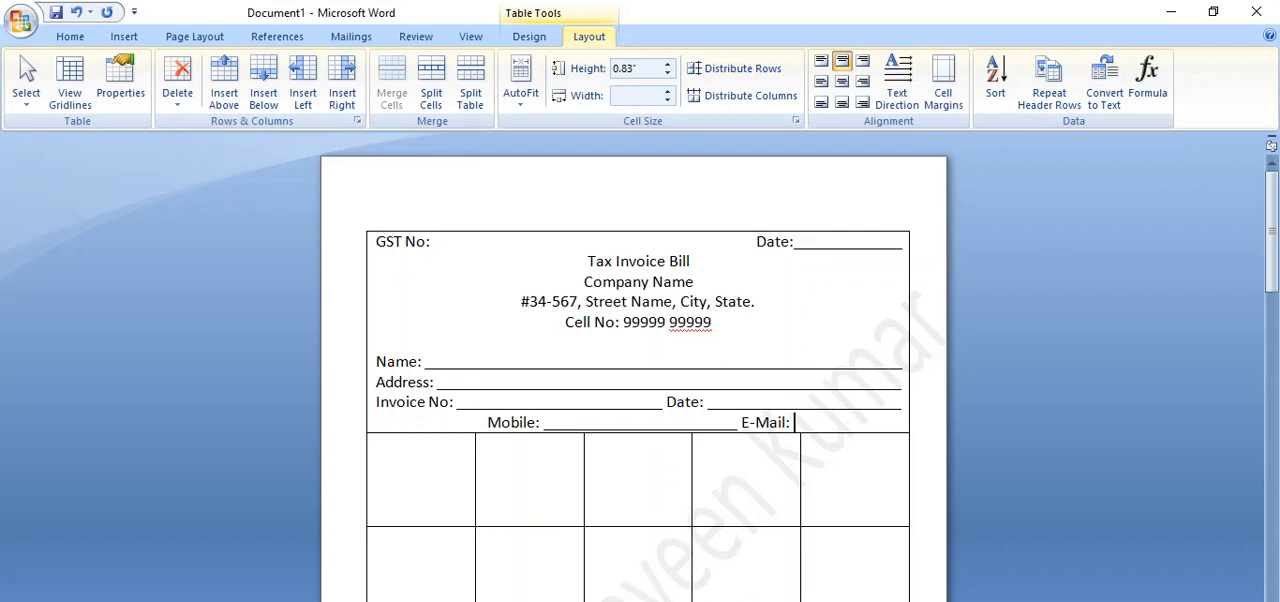
{"action": "type", "text": " ____________________"}
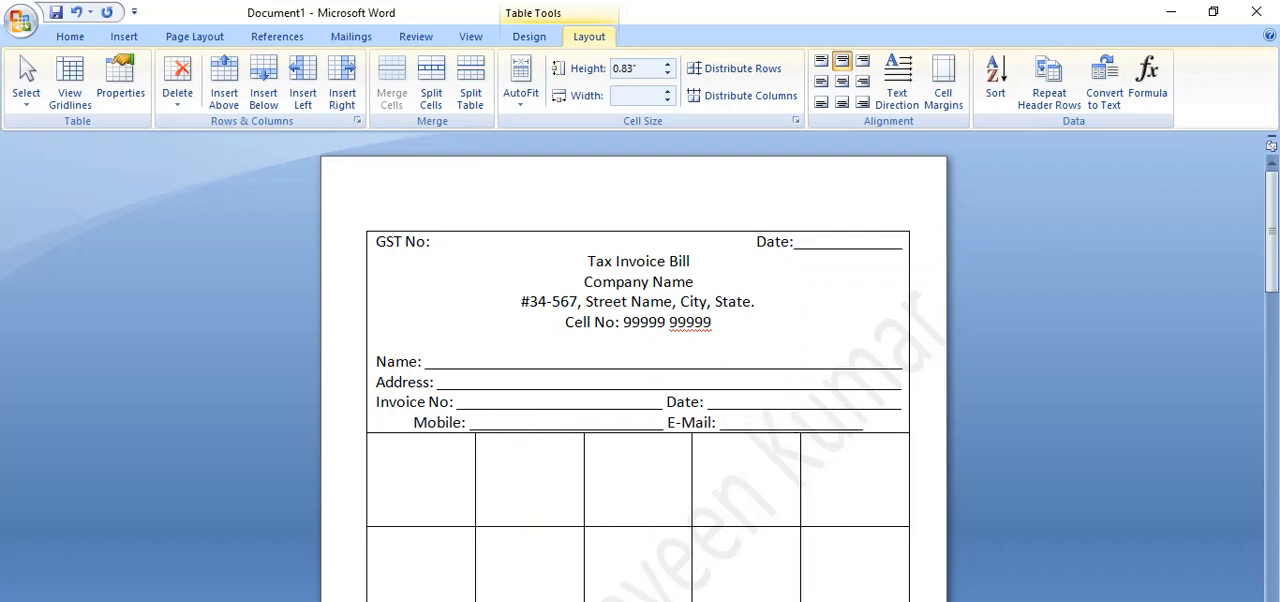
{"action": "type", "text": "__________"}
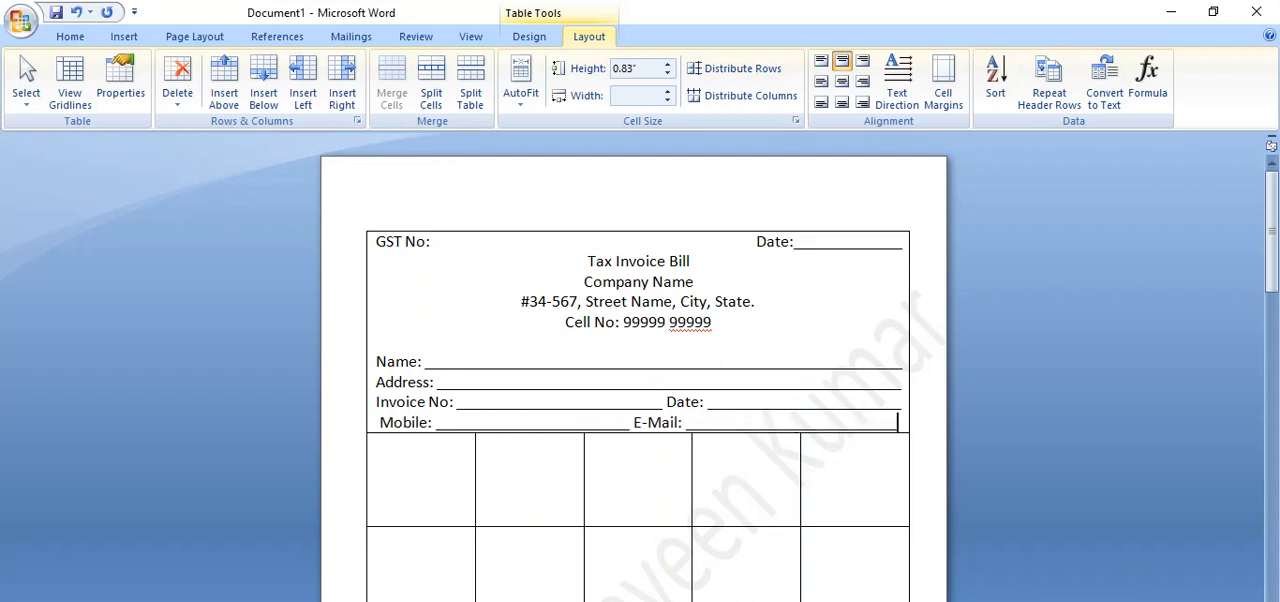
{"action": "type", "text": "___"}
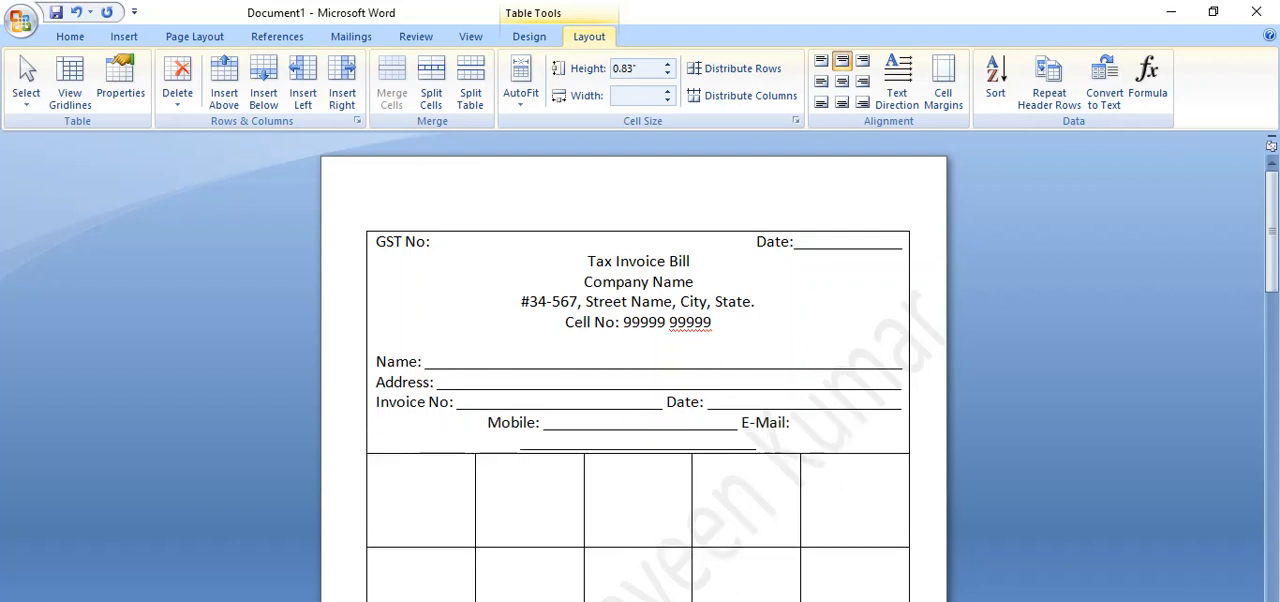
Add "E-Mail:" after the mobile blank with underscores filling the rest of the line, and insert an empty line below.
{"action": "key", "text": "ctrl+l"}
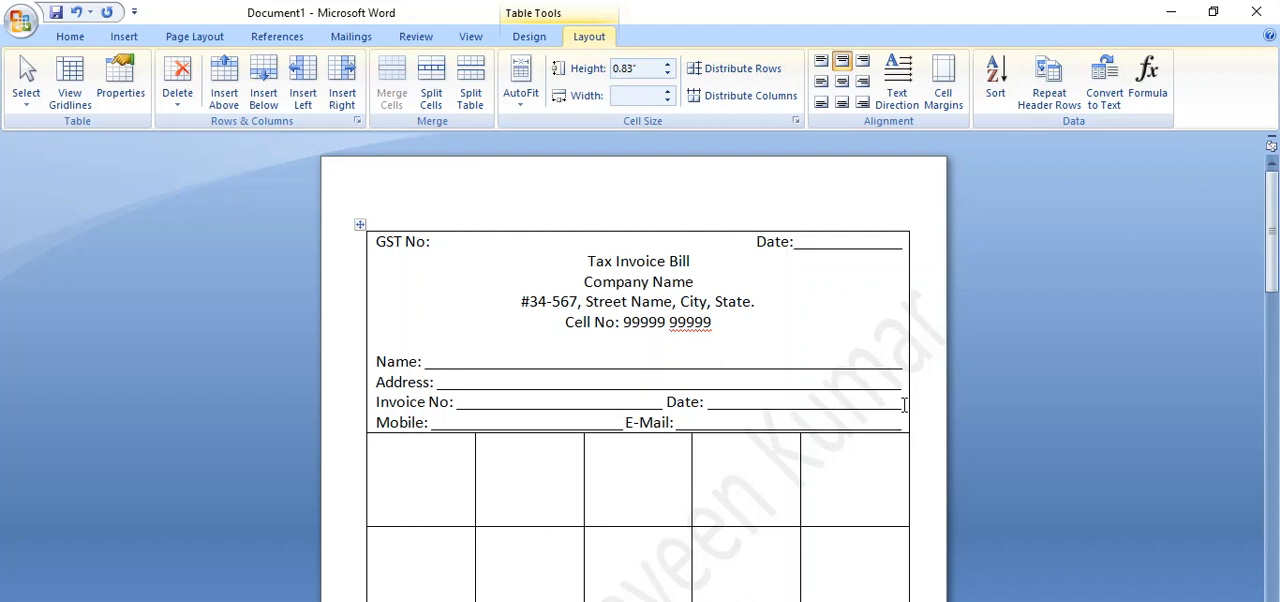
{"action": "key", "text": "Return"}
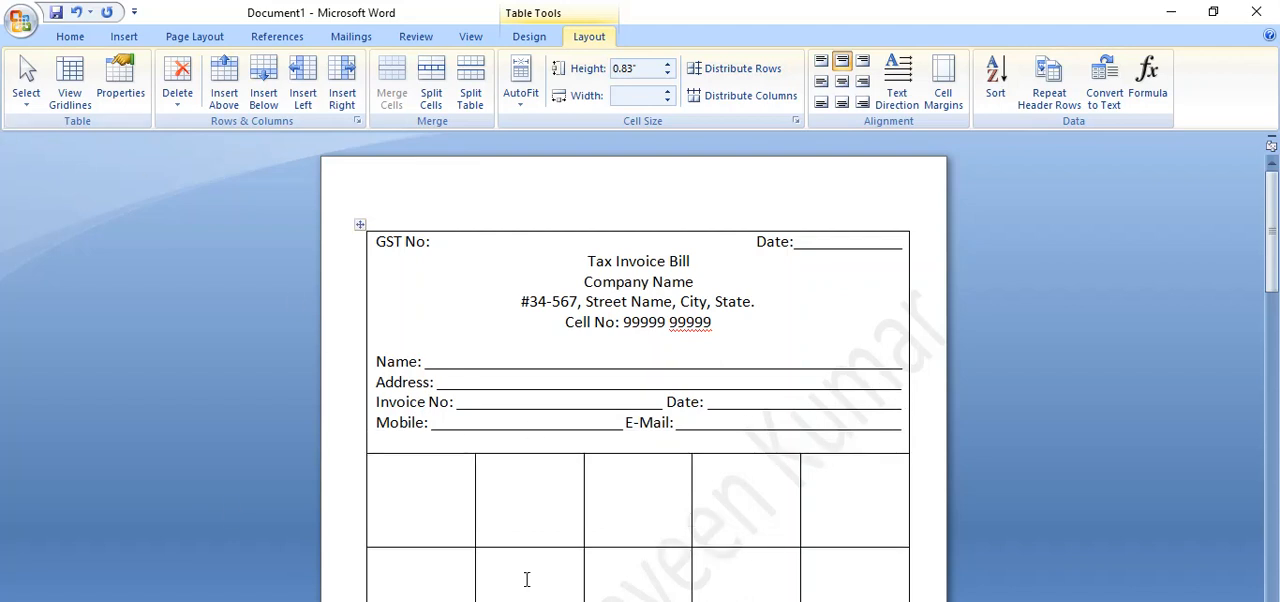
Fill the five cells of the row below the customer details with the headings S. No, Particulars, Qty, Rate and Amount.
{"action": "left_click", "coordinate": [444, 493]}
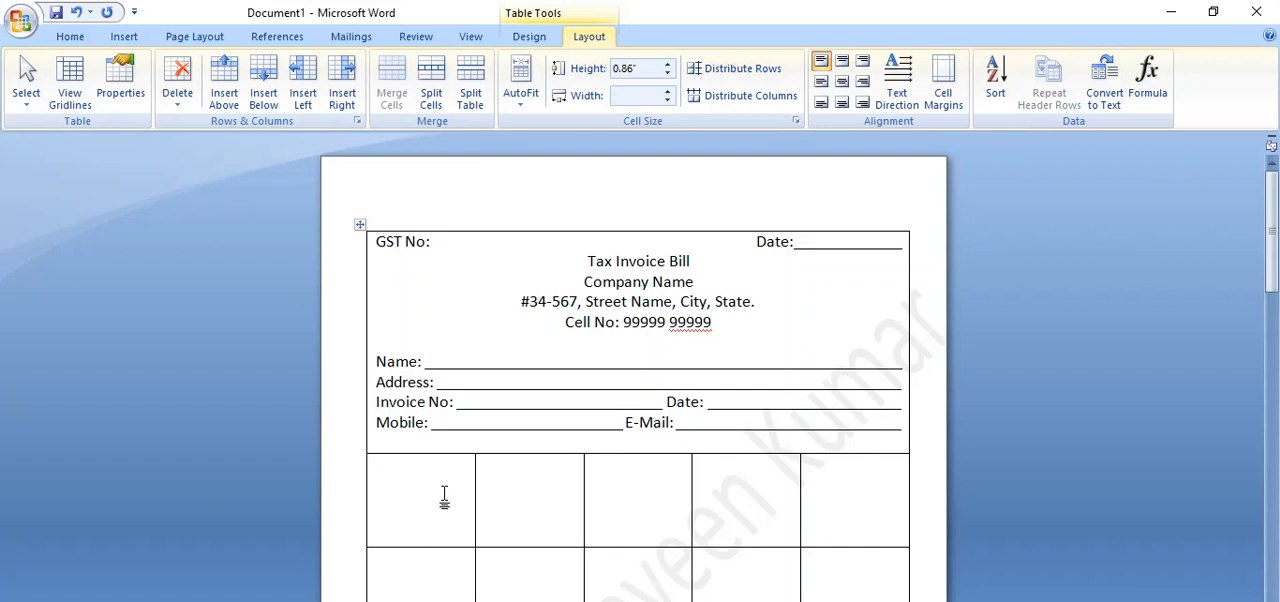
{"action": "type", "text": "S. No"}
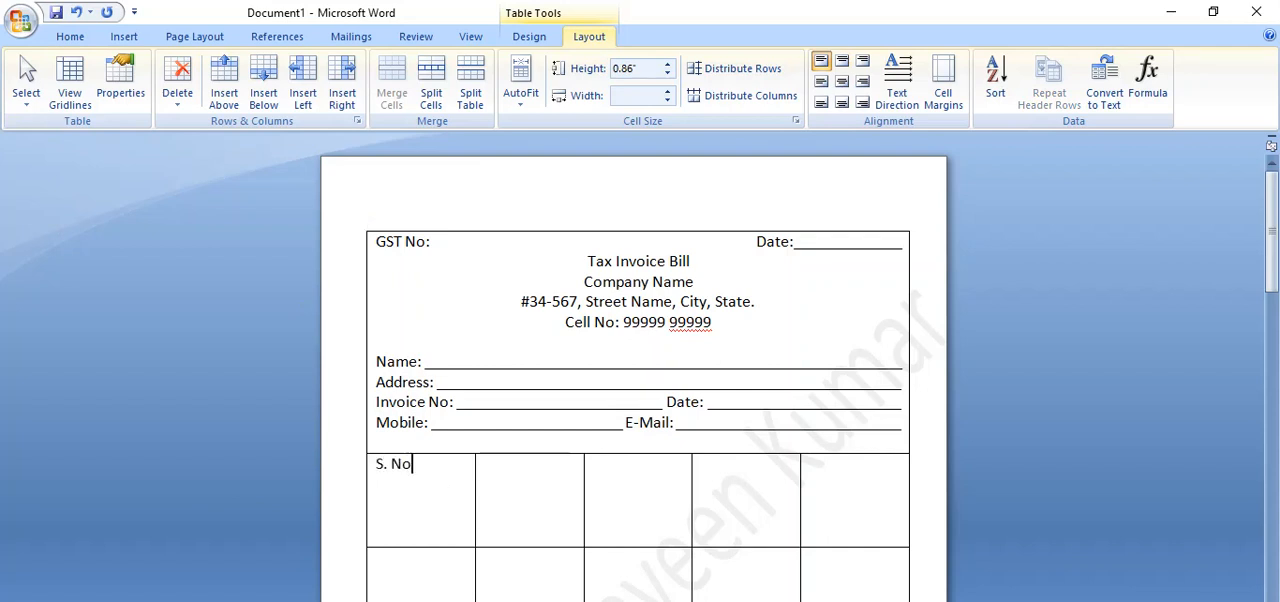
{"action": "key", "text": "Tab"}
{"action": "type", "text": "Particulars"}
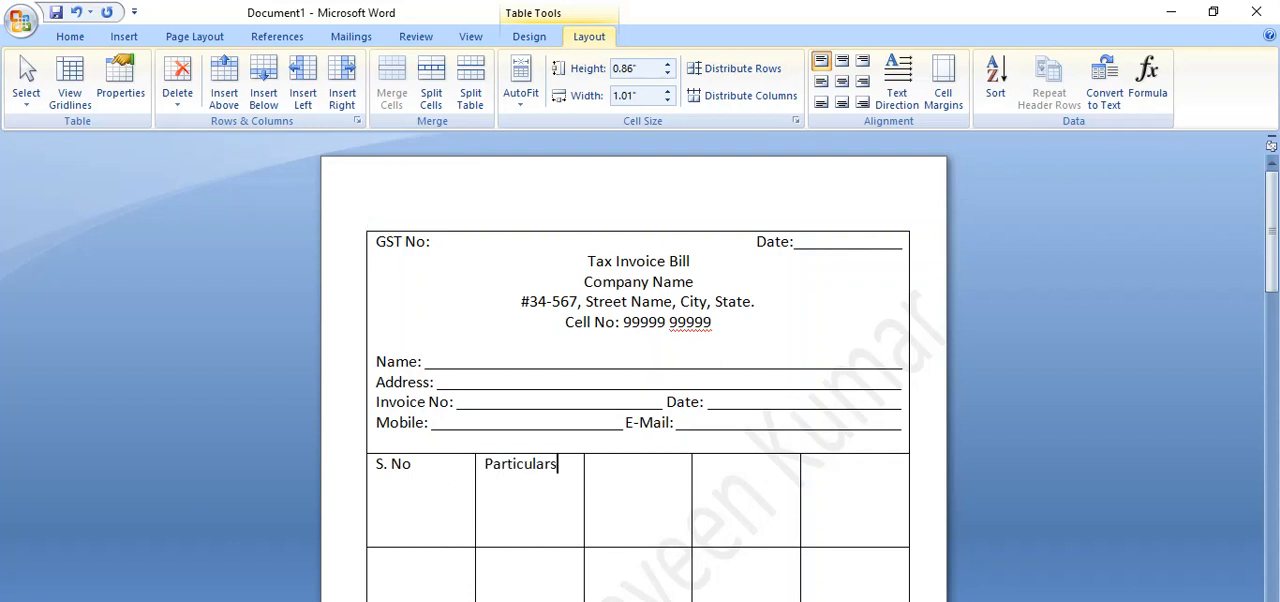
{"action": "key", "text": "Tab"}
{"action": "type", "text": "Qty"}
{"action": "key", "text": "Tab"}
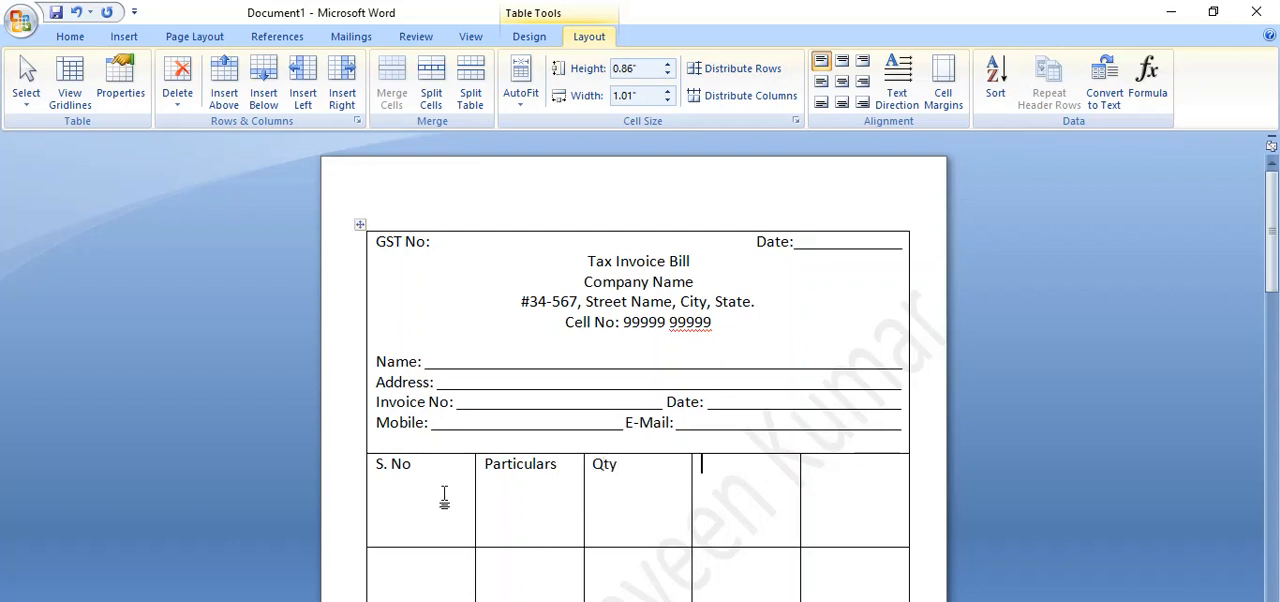
{"action": "type", "text": "Rate"}
{"action": "key", "text": "Tab"}
{"action": "type", "text": "Amount"}
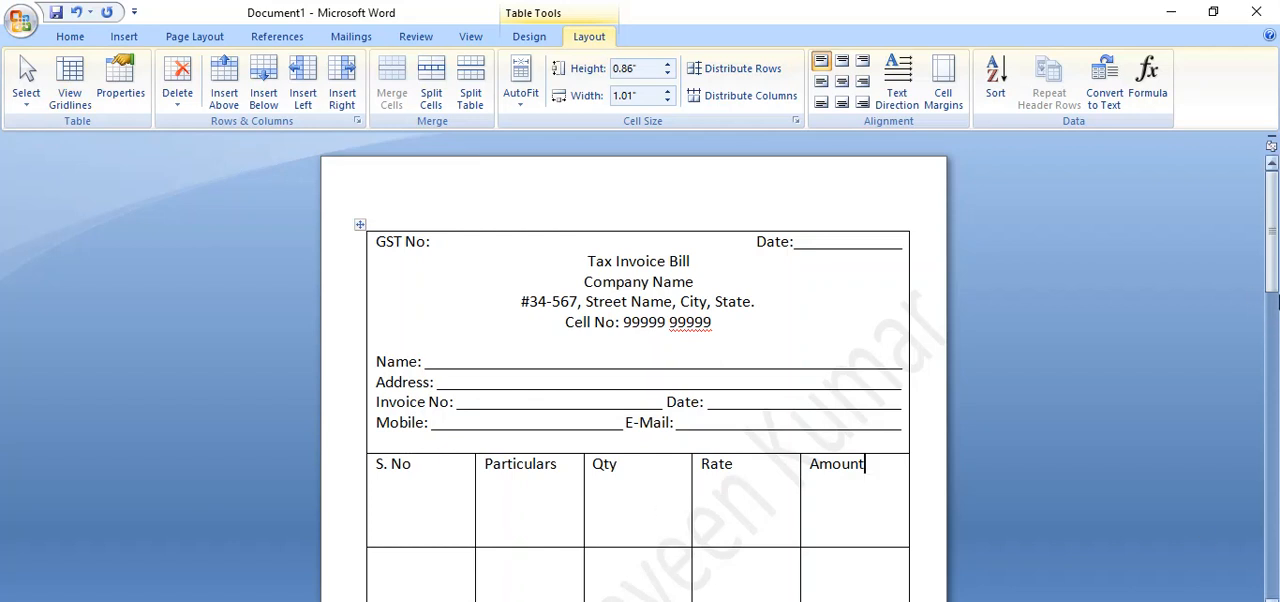
Reduce the heading row's height to about 0.37" and narrow the S. No column to about 0.51", widening Particulars.
{"action": "left_click_drag", "start_coordinate": [1276, 302], "coordinate": [1276, 316]}
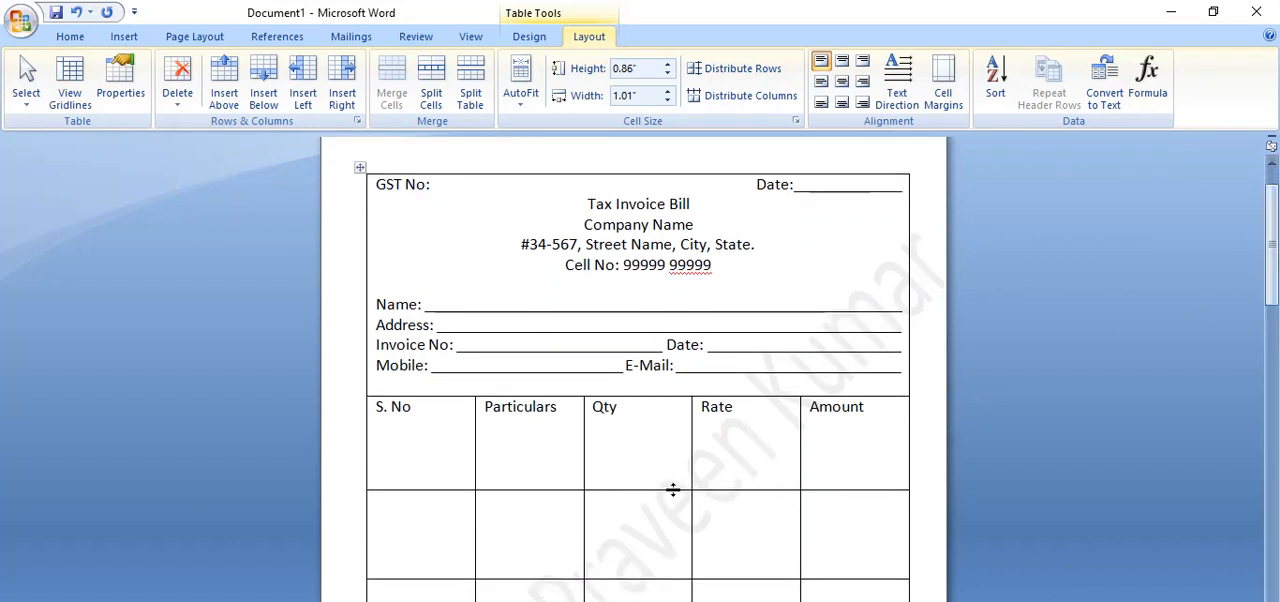
{"action": "left_click_drag", "start_coordinate": [669, 490], "coordinate": [678, 436]}
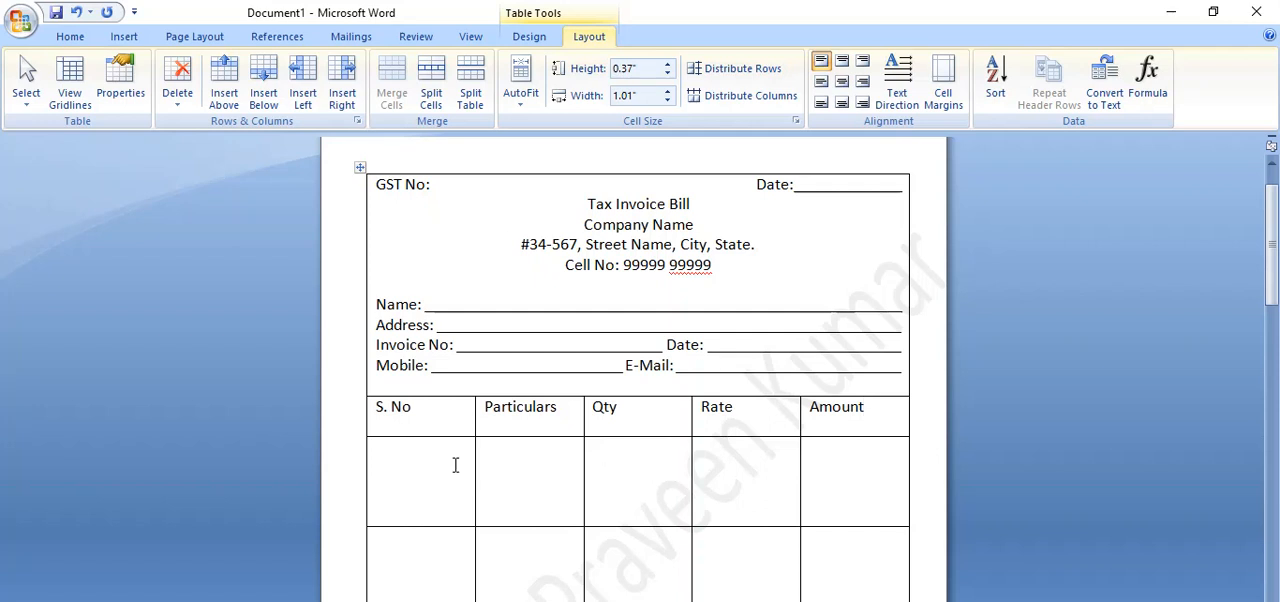
{"action": "left_click_drag", "start_coordinate": [474, 423], "coordinate": [420, 421]}
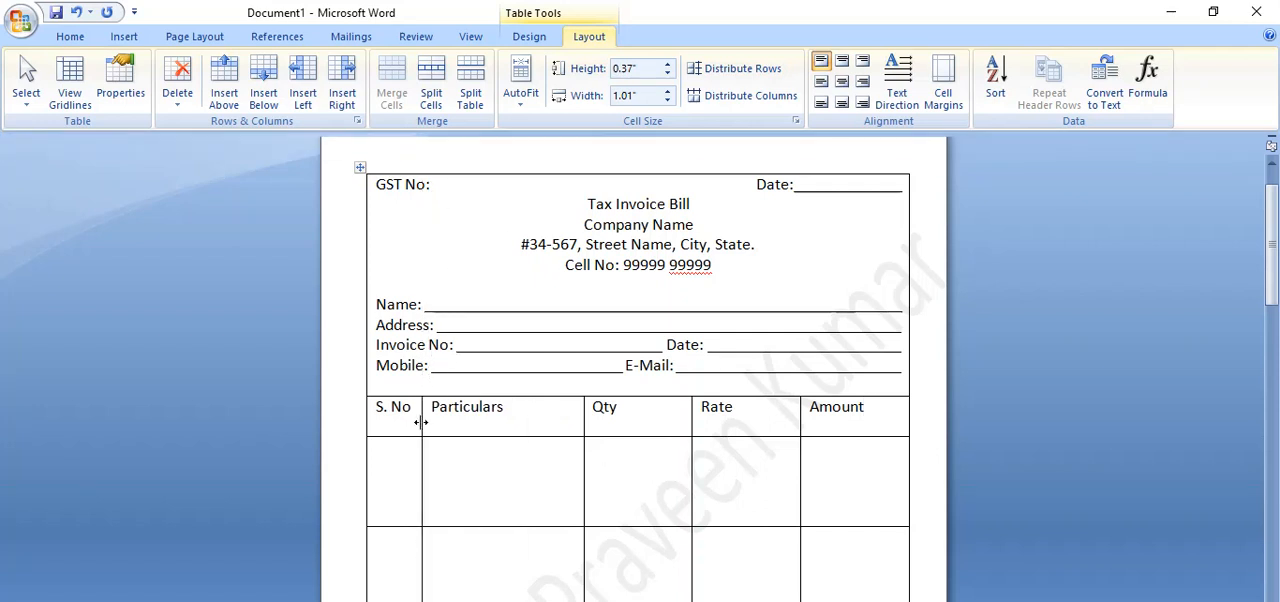
{"action": "left_click", "coordinate": [586, 419]}
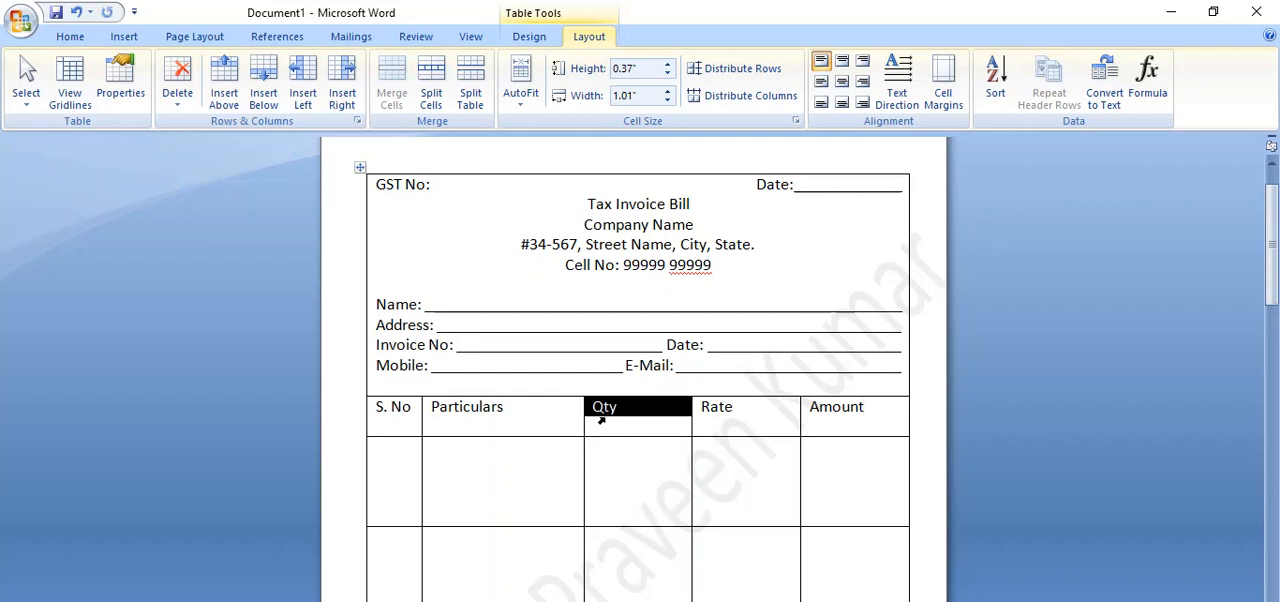
{"action": "left_click_drag", "start_coordinate": [583, 430], "coordinate": [639, 444]}
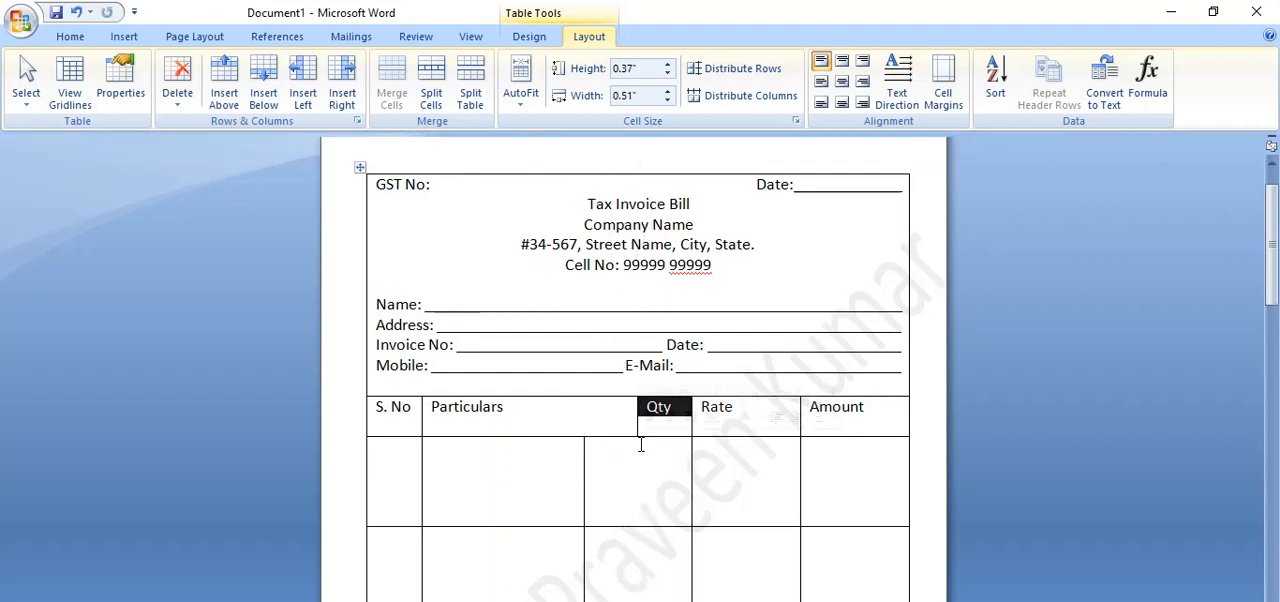
{"action": "left_click", "coordinate": [646, 477]}
{"action": "key", "text": "ctrl+z"}
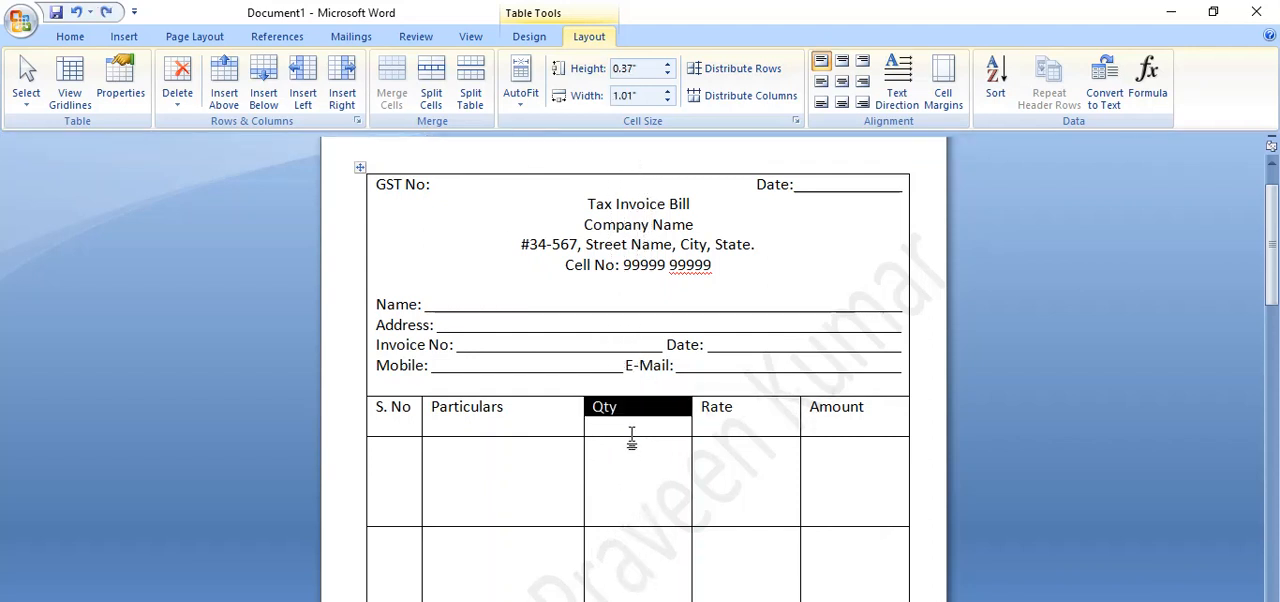
{"action": "left_click_drag", "start_coordinate": [584, 430], "coordinate": [618, 430]}
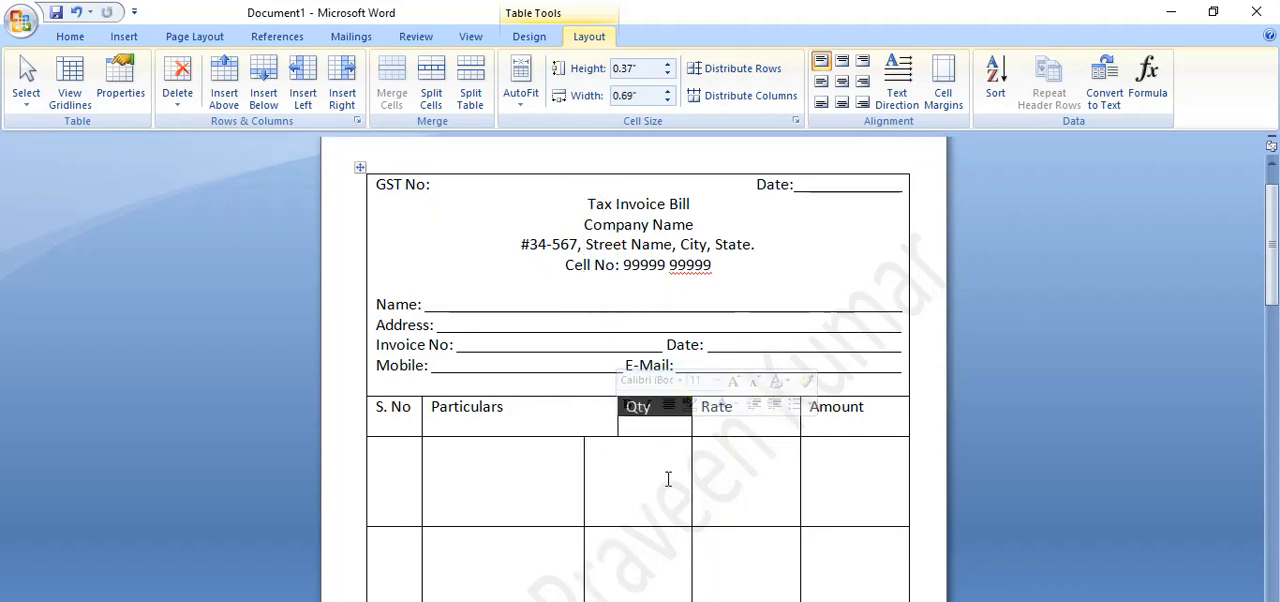
{"action": "key", "text": "ctrl+z"}
Shift the border between Particulars and Qty in all item rows so the Qty column is about 0.57" wide.
{"action": "left_click", "coordinate": [597, 491]}
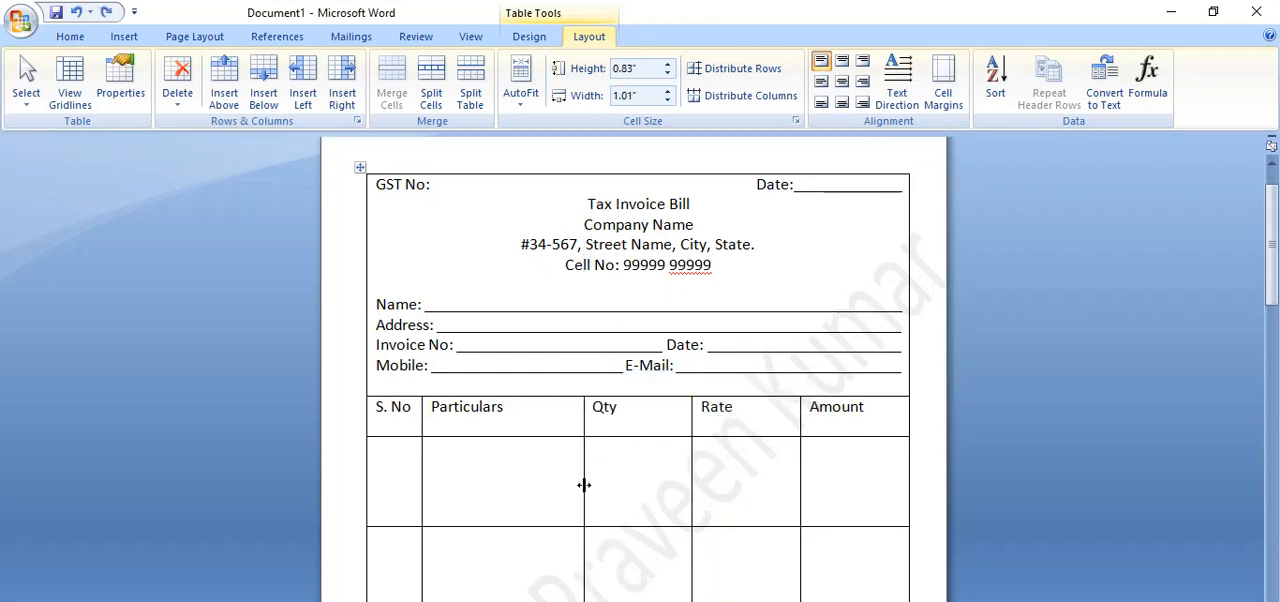
{"action": "left_click_drag", "start_coordinate": [583, 485], "coordinate": [628, 490]}
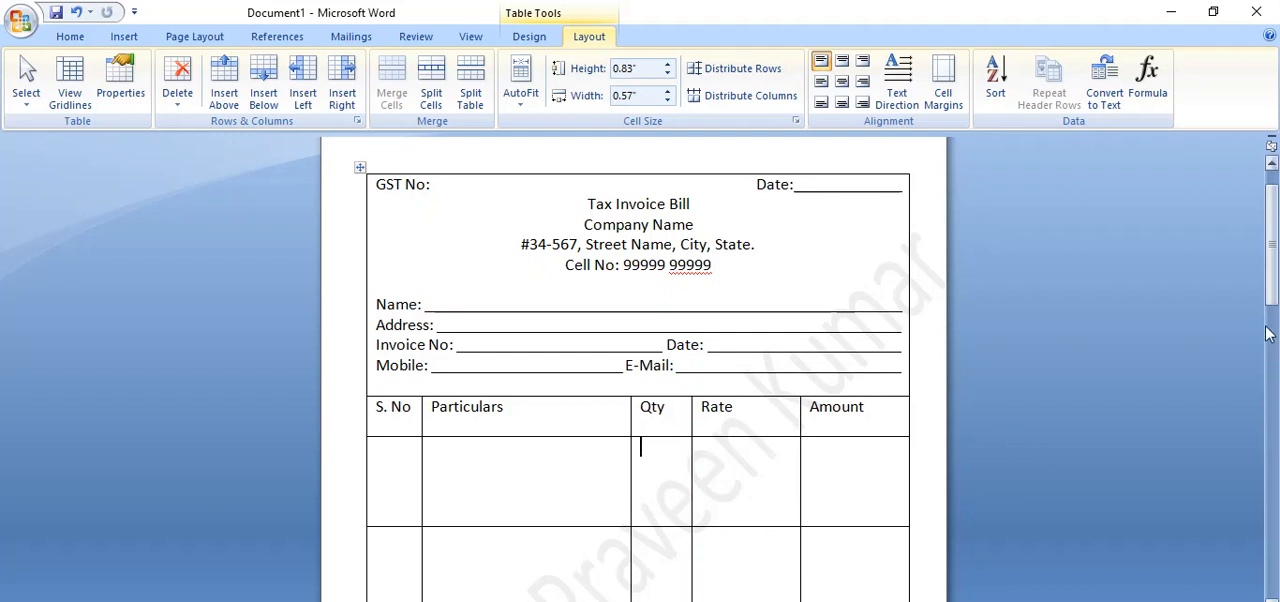
Merge the three Amount cells directly below the heading row into one tall cell.
{"action": "left_click_drag", "start_coordinate": [1272, 284], "coordinate": [1268, 348]}
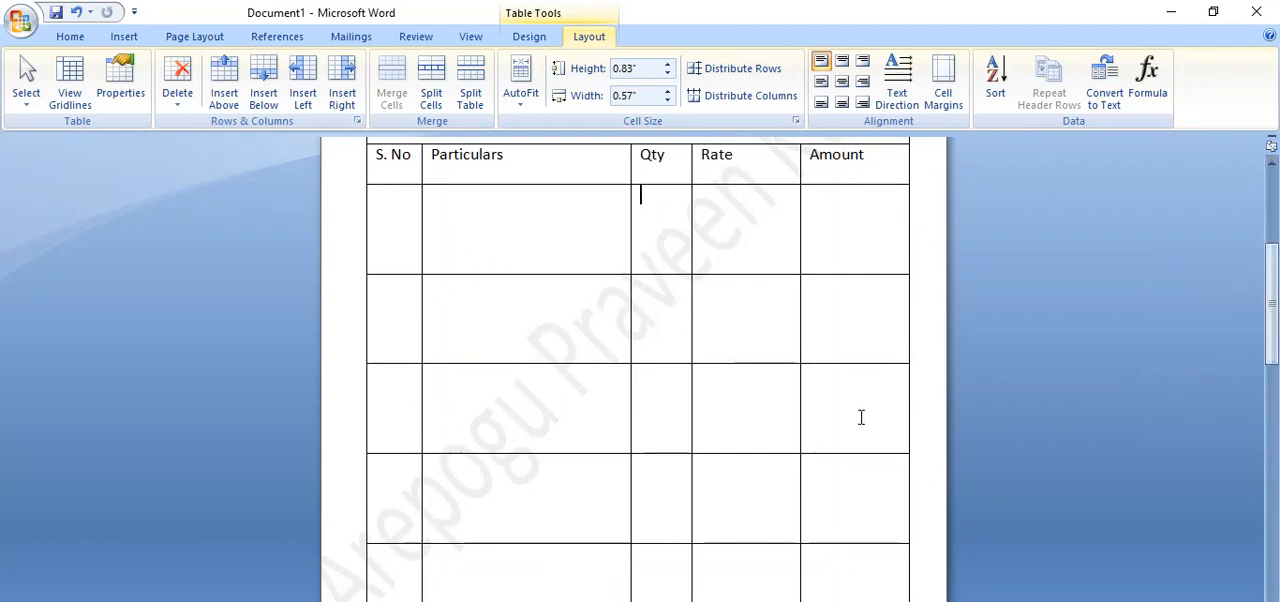
{"action": "left_click_drag", "start_coordinate": [859, 375], "coordinate": [843, 247]}
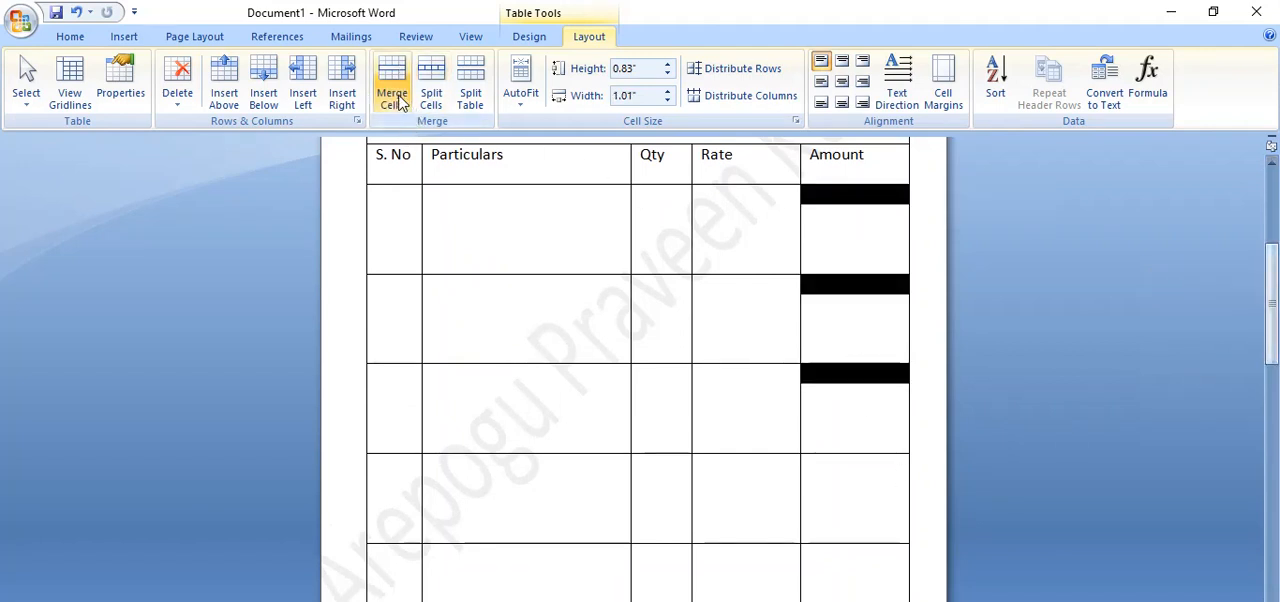
{"action": "left_click", "coordinate": [392, 82]}
{"action": "left_click_drag", "start_coordinate": [720, 376], "coordinate": [651, 566]}
{"action": "left_click", "coordinate": [400, 100]}
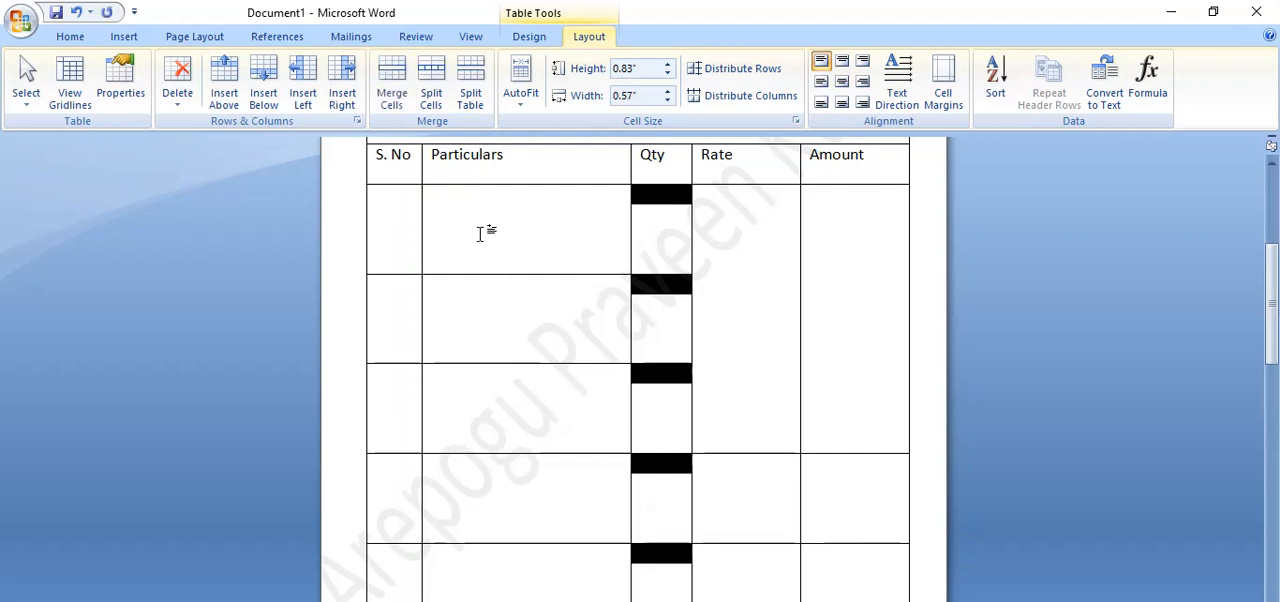
{"action": "left_click", "coordinate": [392, 92]}
{"action": "left_click_drag", "start_coordinate": [539, 258], "coordinate": [537, 569]}
{"action": "left_click", "coordinate": [545, 566]}
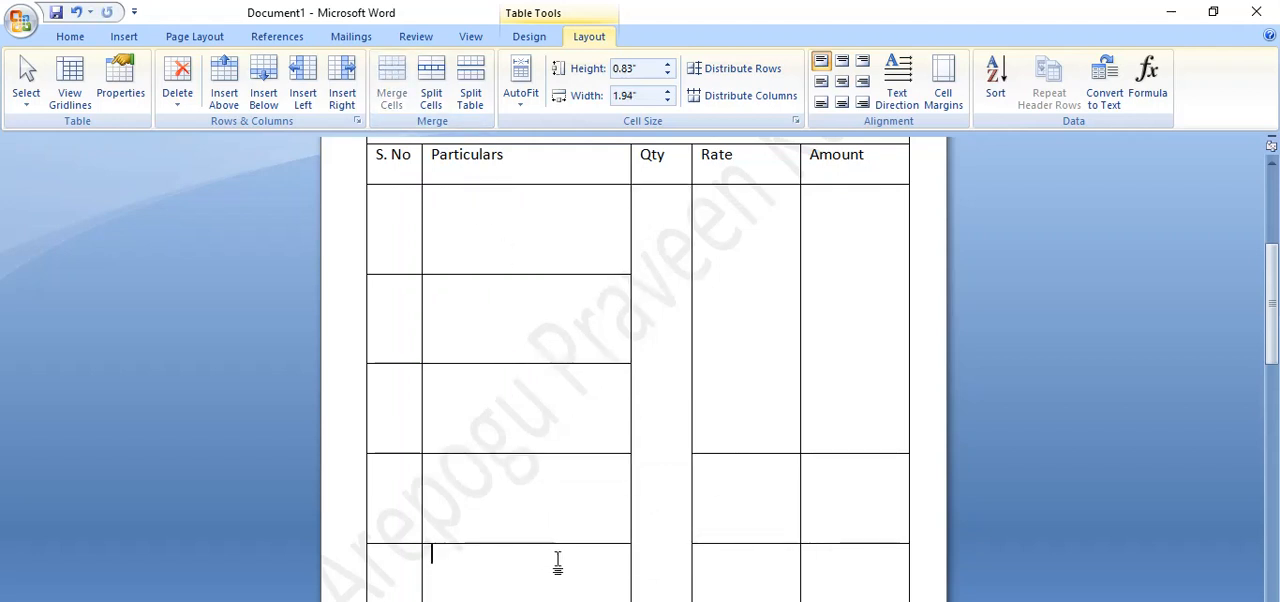
{"action": "key", "text": "Tab"}
{"action": "key", "text": "Tab"}
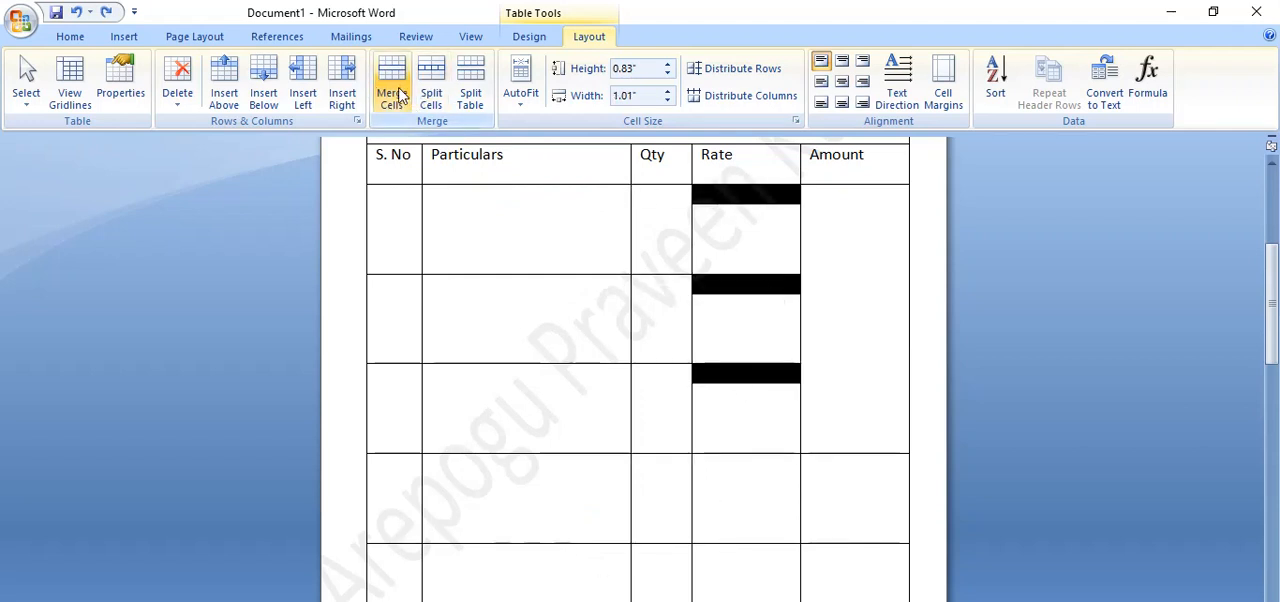
Merge the first three cells below the Rate, Qty and Particulars headings into one tall cell per column.
{"action": "left_click", "coordinate": [391, 92]}
{"action": "left_click_drag", "start_coordinate": [669, 377], "coordinate": [657, 251]}
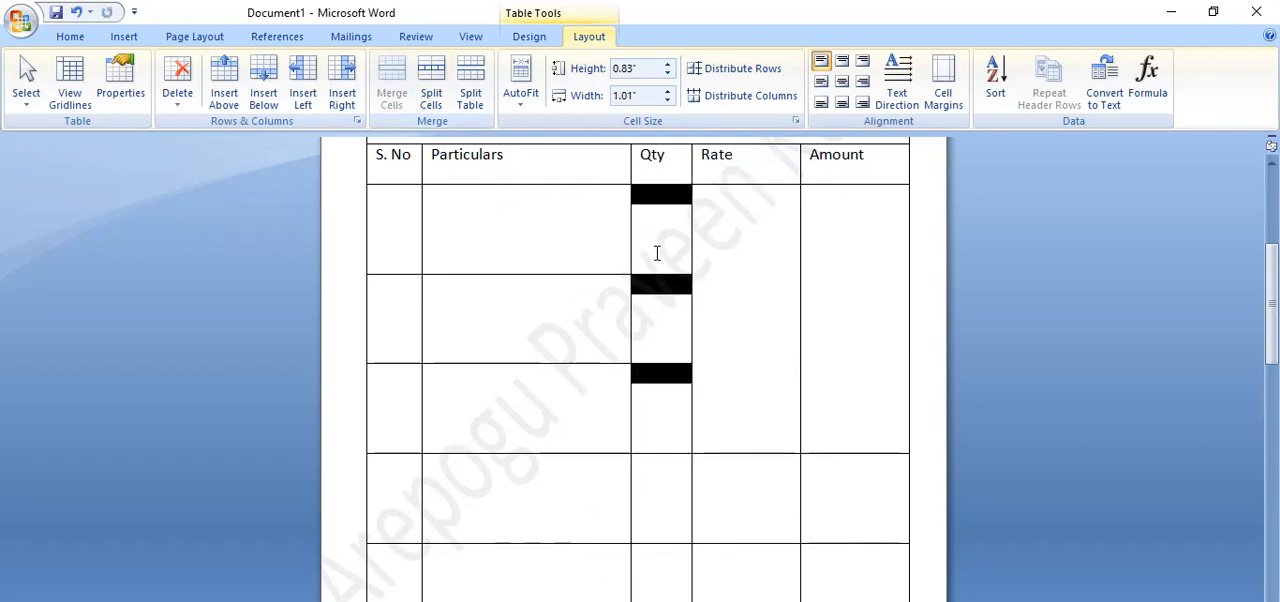
{"action": "left_click", "coordinate": [385, 95]}
{"action": "left_click_drag", "start_coordinate": [604, 389], "coordinate": [534, 246]}
{"action": "left_click", "coordinate": [393, 97]}
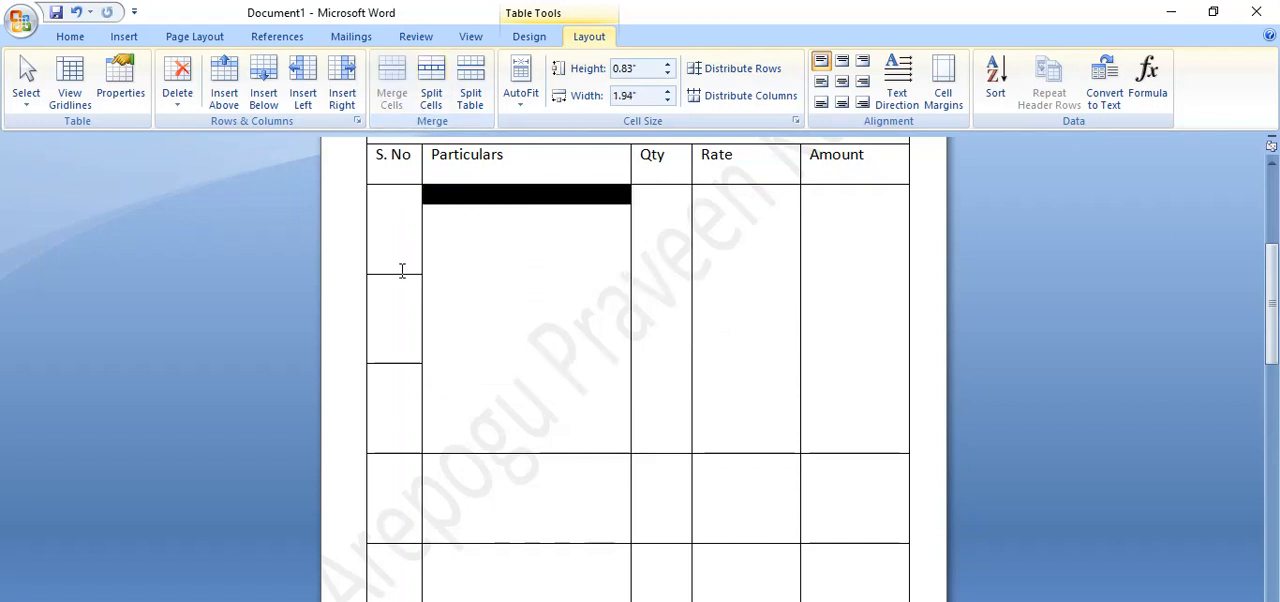
Merge the first four item rows under S. No, and extend the merged Particulars and Qty cells down to include the fourth row.
{"action": "left_click_drag", "start_coordinate": [401, 255], "coordinate": [410, 495]}
{"action": "left_click", "coordinate": [408, 90]}
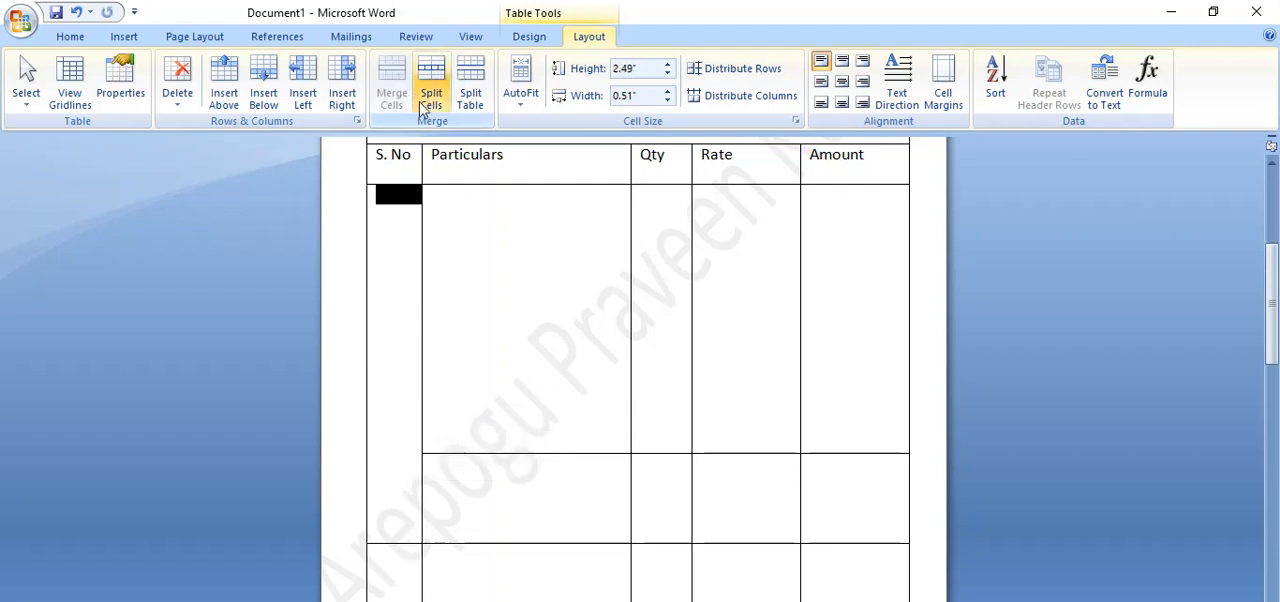
{"action": "left_click_drag", "start_coordinate": [514, 480], "coordinate": [500, 371]}
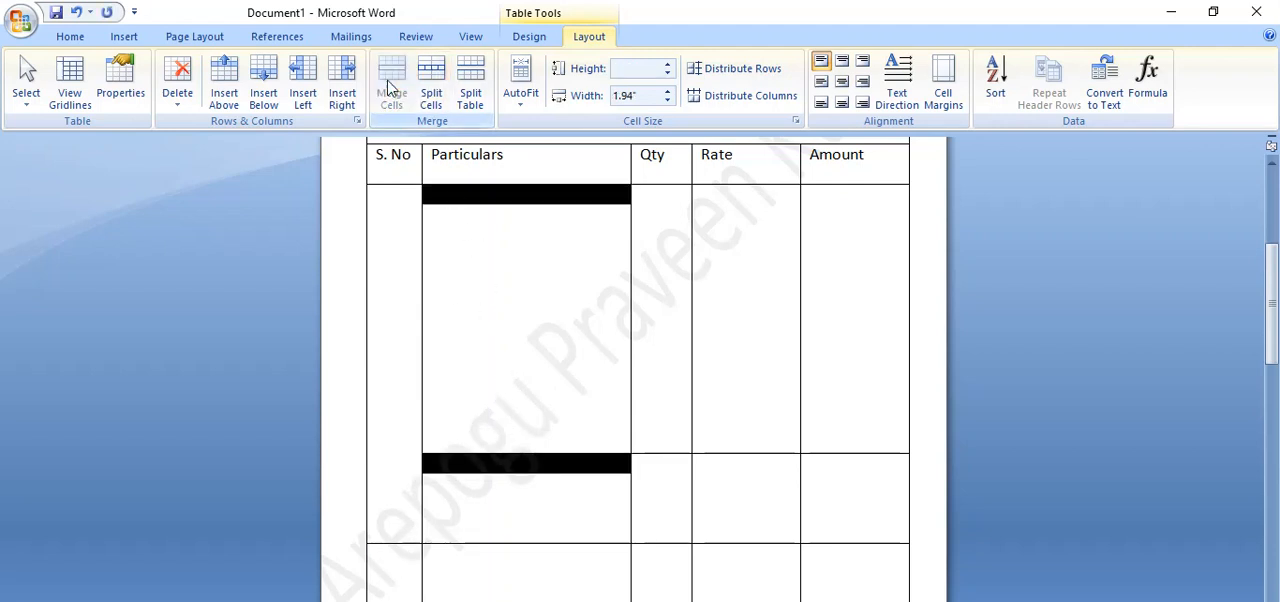
{"action": "left_click", "coordinate": [392, 85]}
{"action": "left_click_drag", "start_coordinate": [650, 477], "coordinate": [650, 391]}
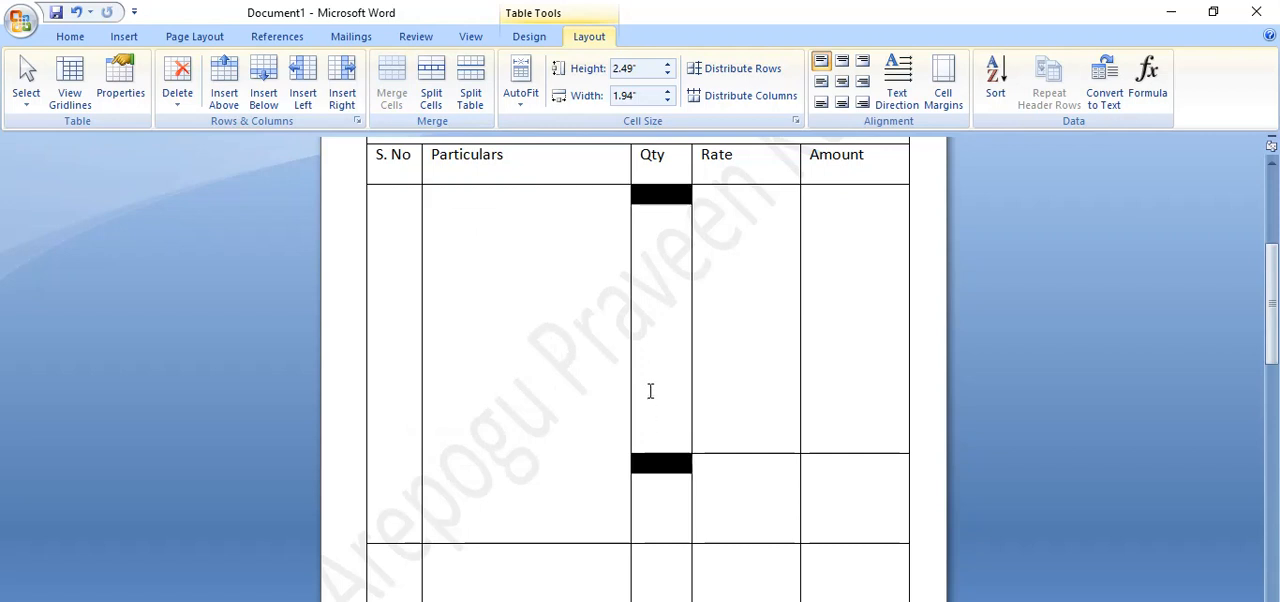
{"action": "left_click", "coordinate": [392, 88]}
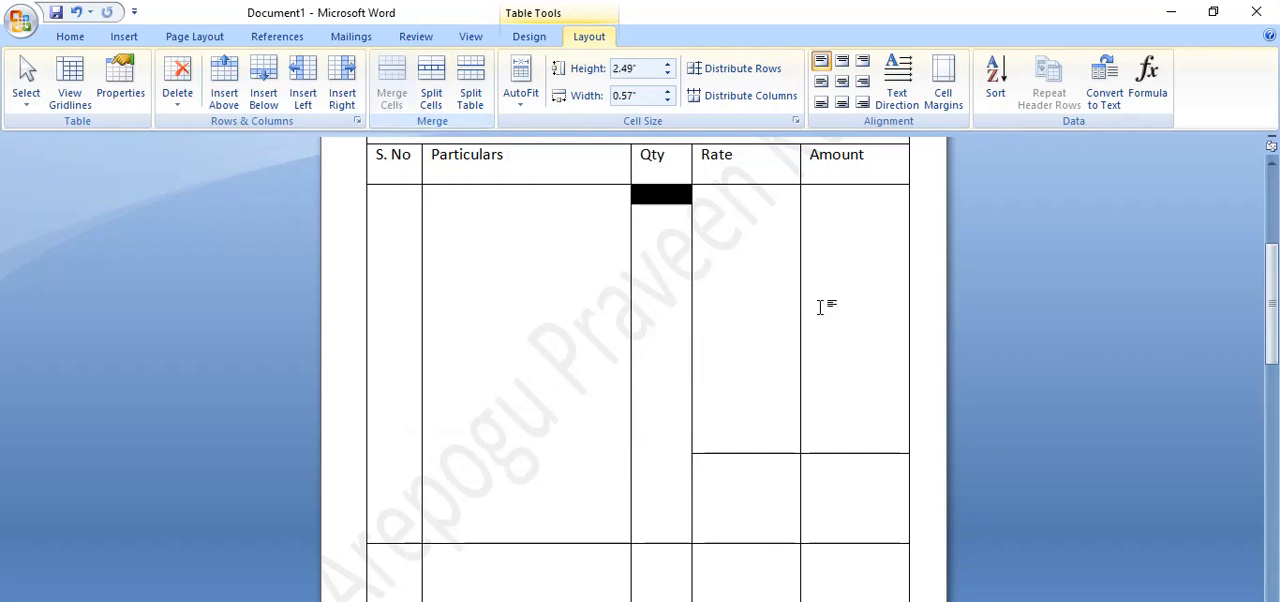
Shrink the whole table vertically from its lower corner until its regular rows are about 0.6" high.
{"action": "left_click", "coordinate": [864, 527]}
{"action": "left_click_drag", "start_coordinate": [1272, 355], "coordinate": [1274, 373]}
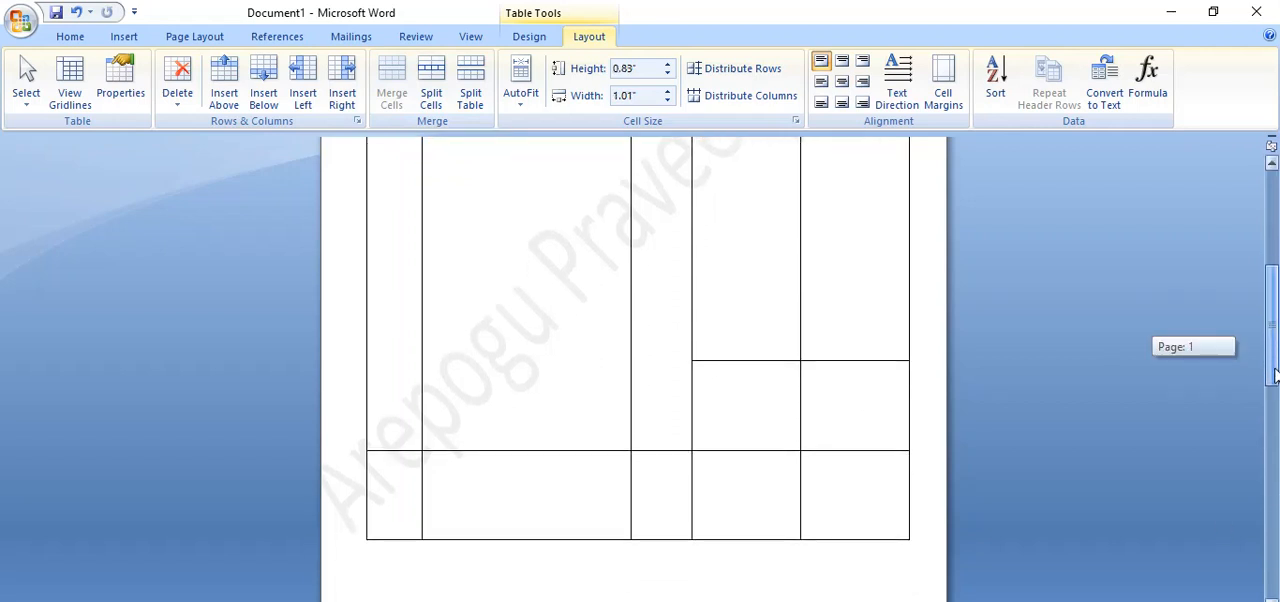
{"action": "left_click", "coordinate": [818, 413]}
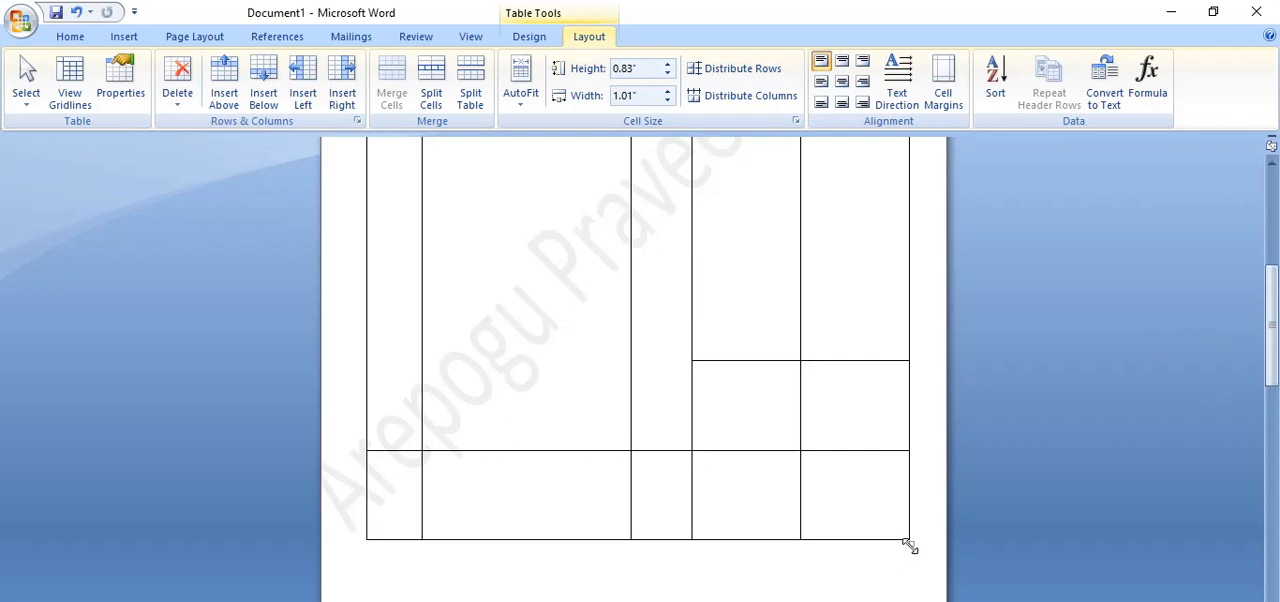
{"action": "left_click_drag", "start_coordinate": [906, 544], "coordinate": [910, 444]}
{"action": "left_click_drag", "start_coordinate": [910, 444], "coordinate": [906, 445]}
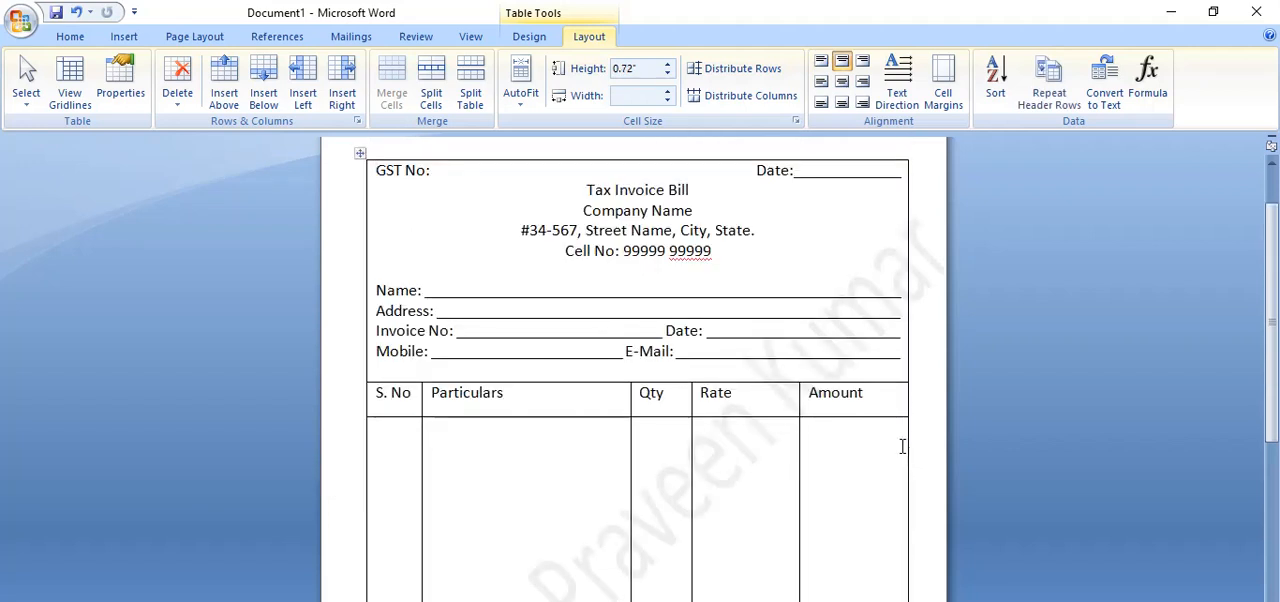
{"action": "left_click_drag", "start_coordinate": [1272, 375], "coordinate": [1273, 508]}
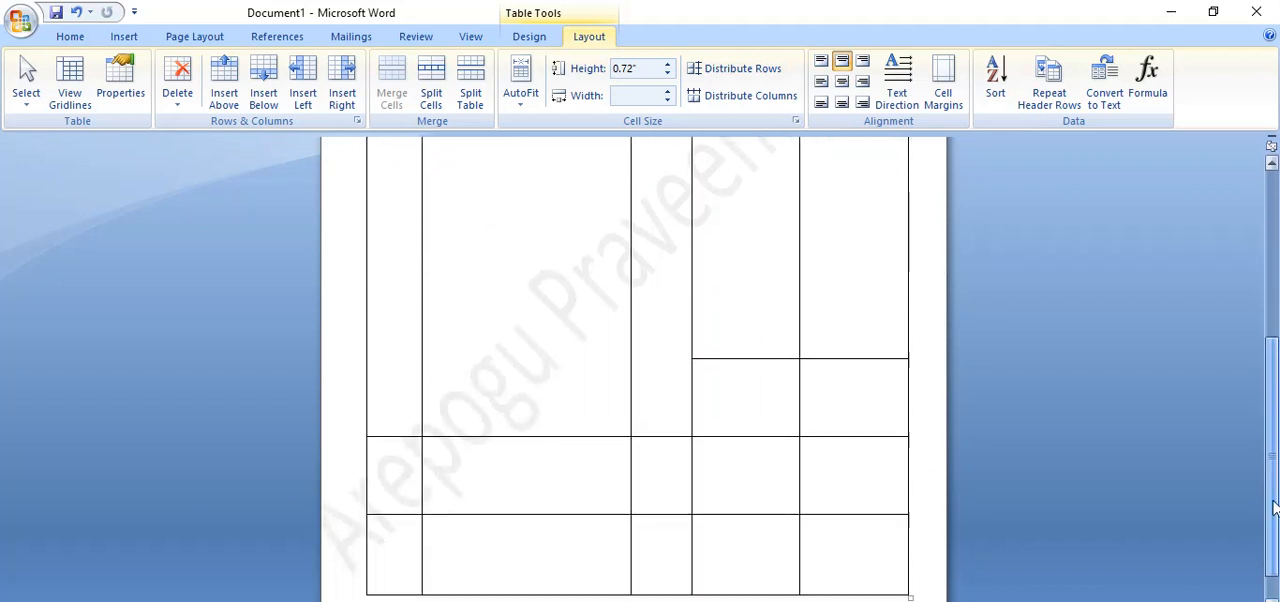
{"action": "left_click_drag", "start_coordinate": [909, 598], "coordinate": [913, 540]}
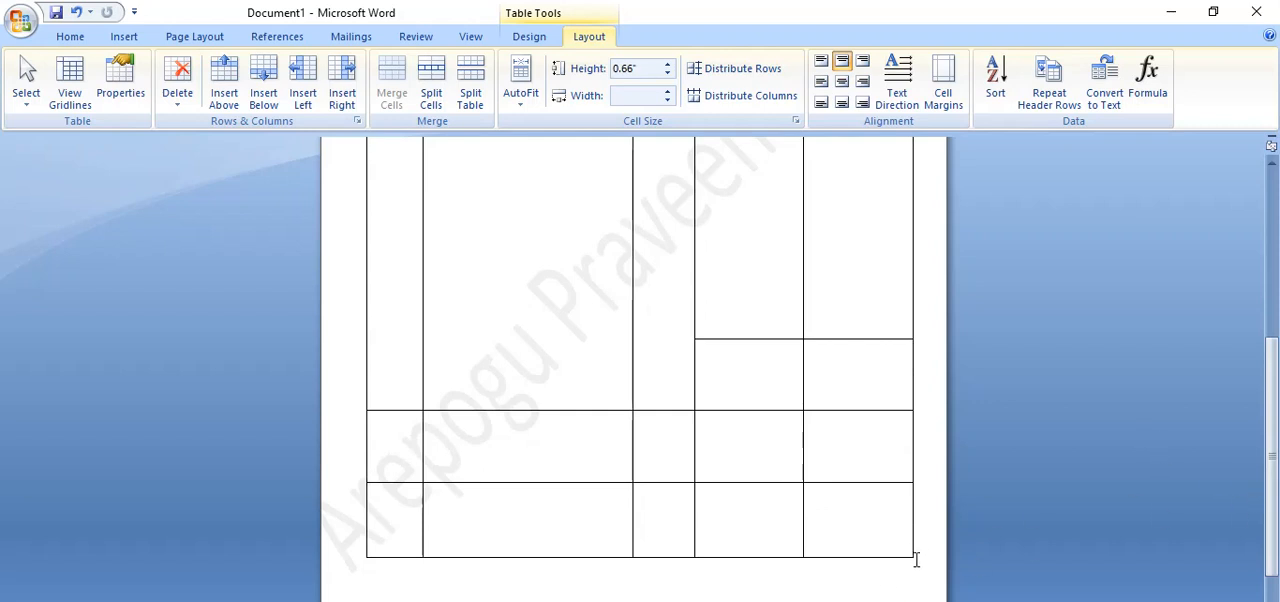
{"action": "left_click_drag", "start_coordinate": [914, 559], "coordinate": [917, 487]}
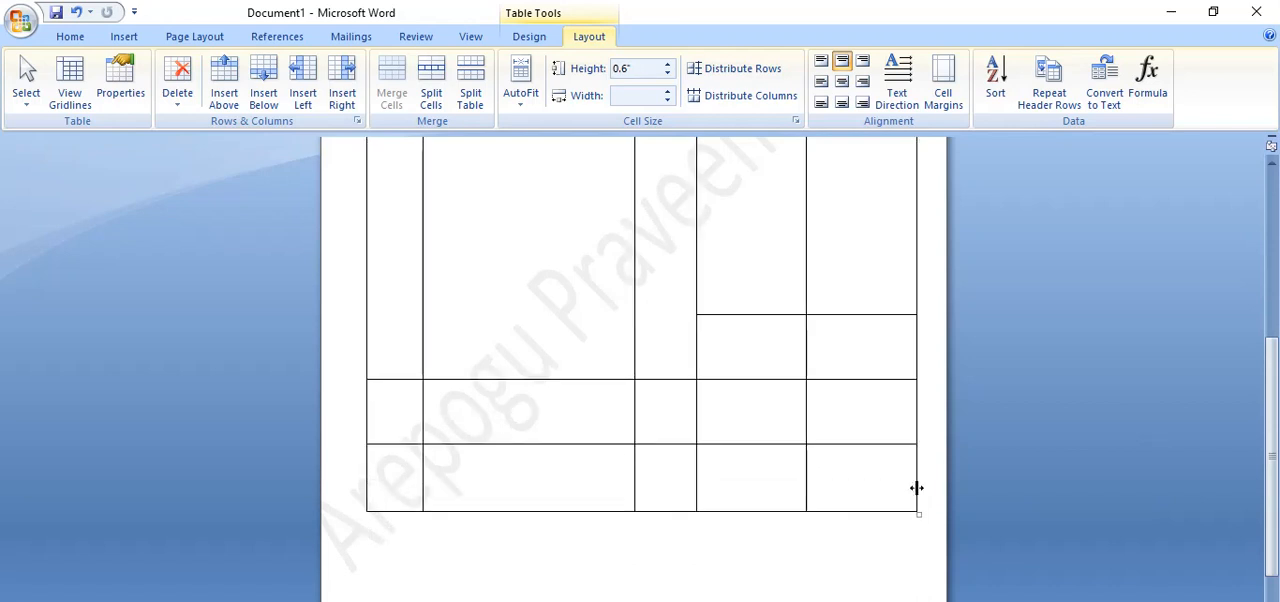
Label the Rate-column cells of the last three table rows Sub Total, Tax and Total, from top to bottom.
{"action": "left_click", "coordinate": [774, 357]}
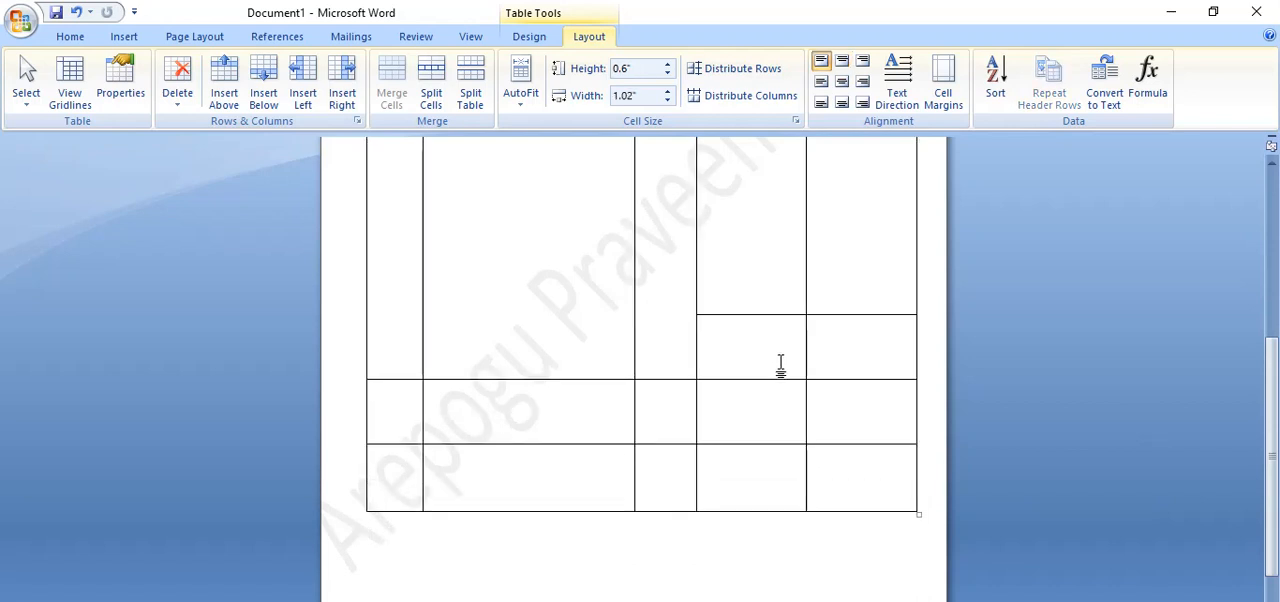
{"action": "type", "text": "Sub Total"}
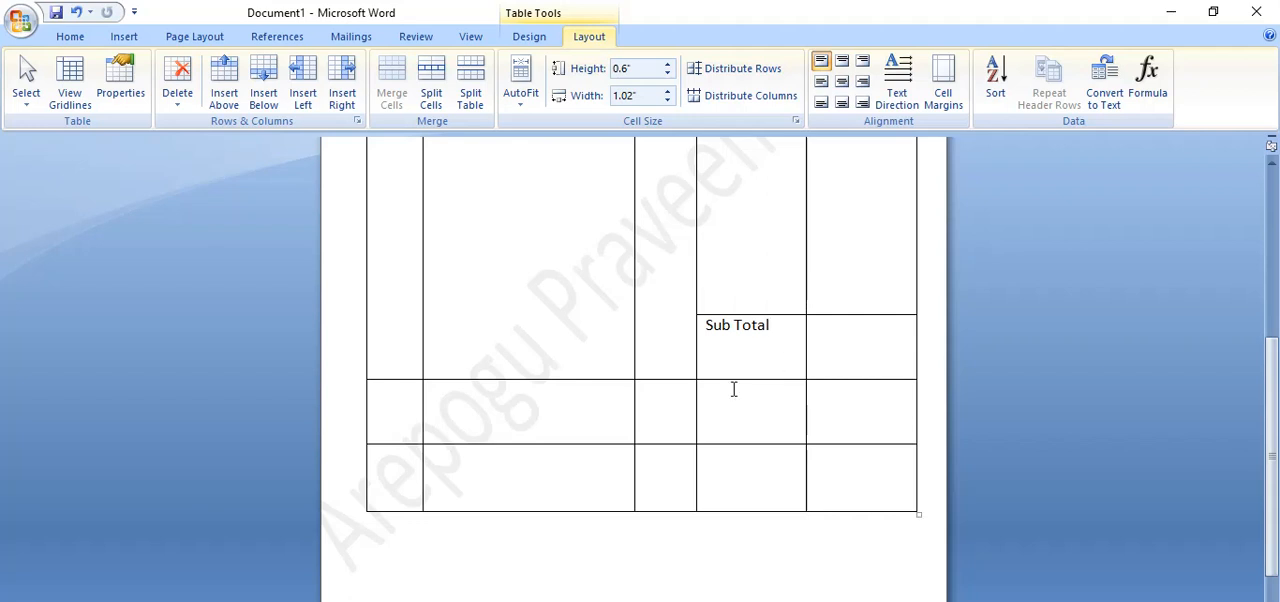
{"action": "left_click", "coordinate": [867, 348]}
{"action": "key", "text": "Return"}
{"action": "key", "text": "Tab"}
{"action": "left_click", "coordinate": [719, 405]}
{"action": "type", "text": "Tax"}
{"action": "left_click", "coordinate": [743, 484]}
{"action": "type", "text": "Total"}
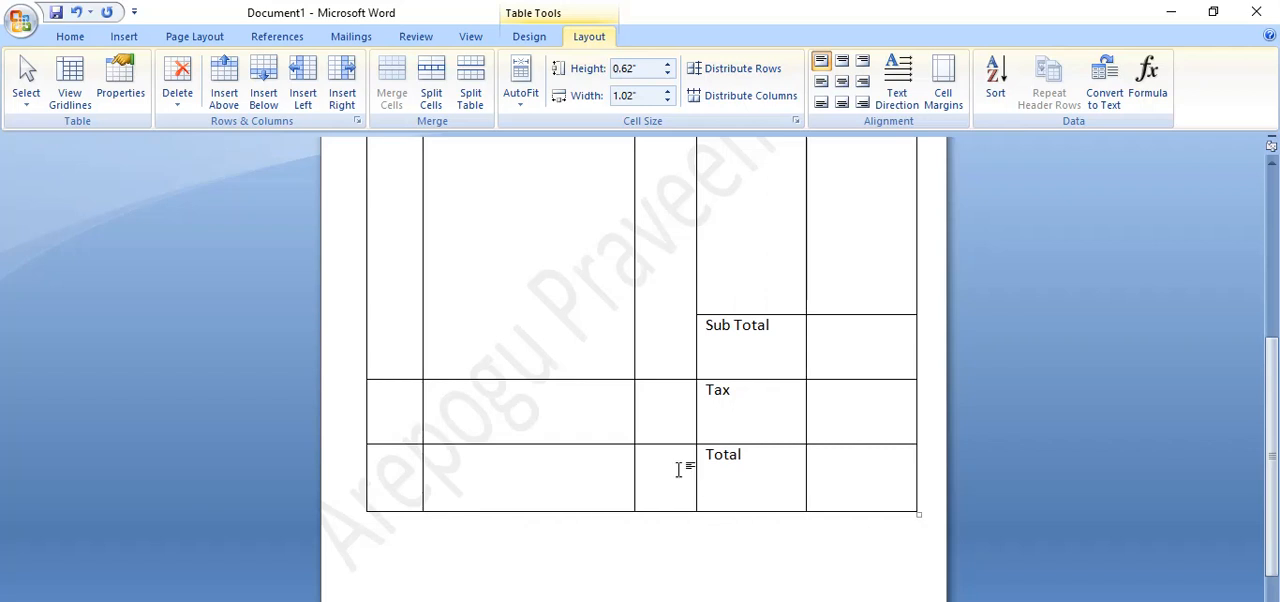
Add a new empty row at the end of the table, below the Total row.
{"action": "left_click", "coordinate": [898, 492]}
{"action": "key", "text": "Tab"}
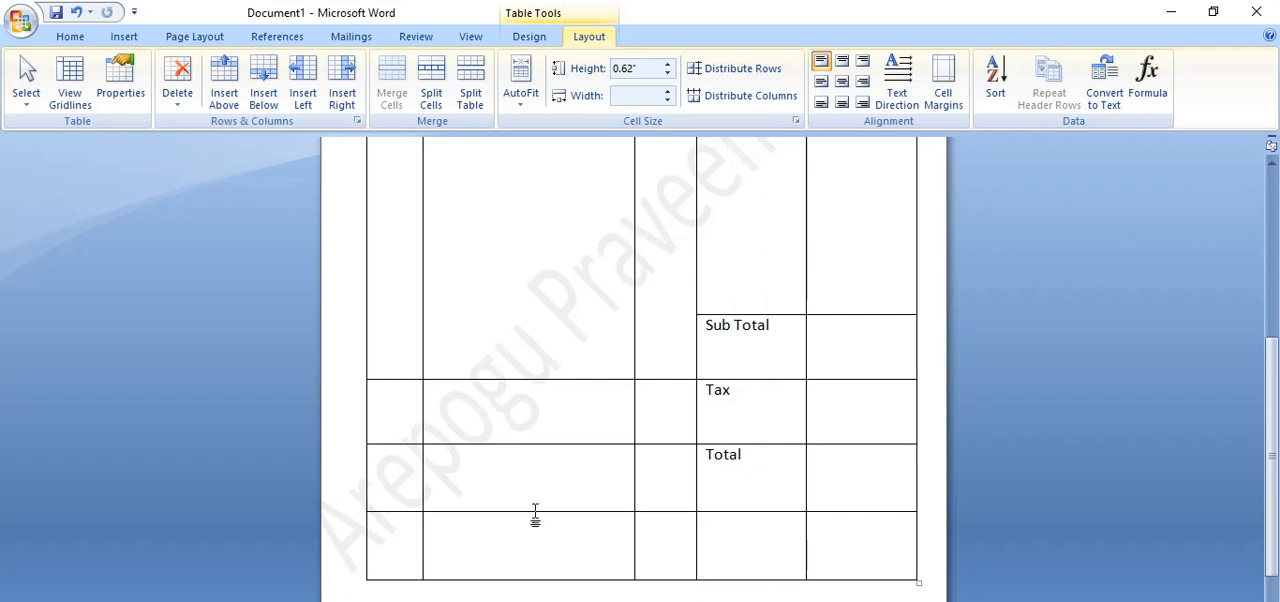
Extend the merged S. No, Particulars and Qty item cells down through the Tax and Total rows by merging each column.
{"action": "left_click_drag", "start_coordinate": [394, 357], "coordinate": [384, 472]}
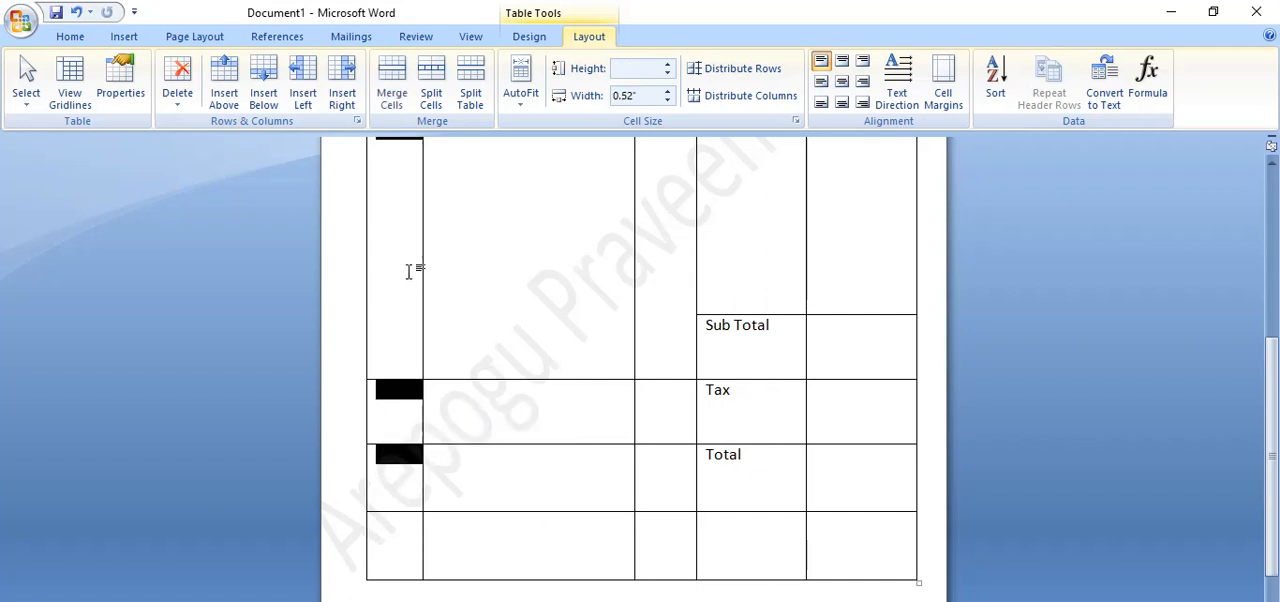
{"action": "left_click", "coordinate": [392, 85]}
{"action": "left_click_drag", "start_coordinate": [499, 330], "coordinate": [491, 474]}
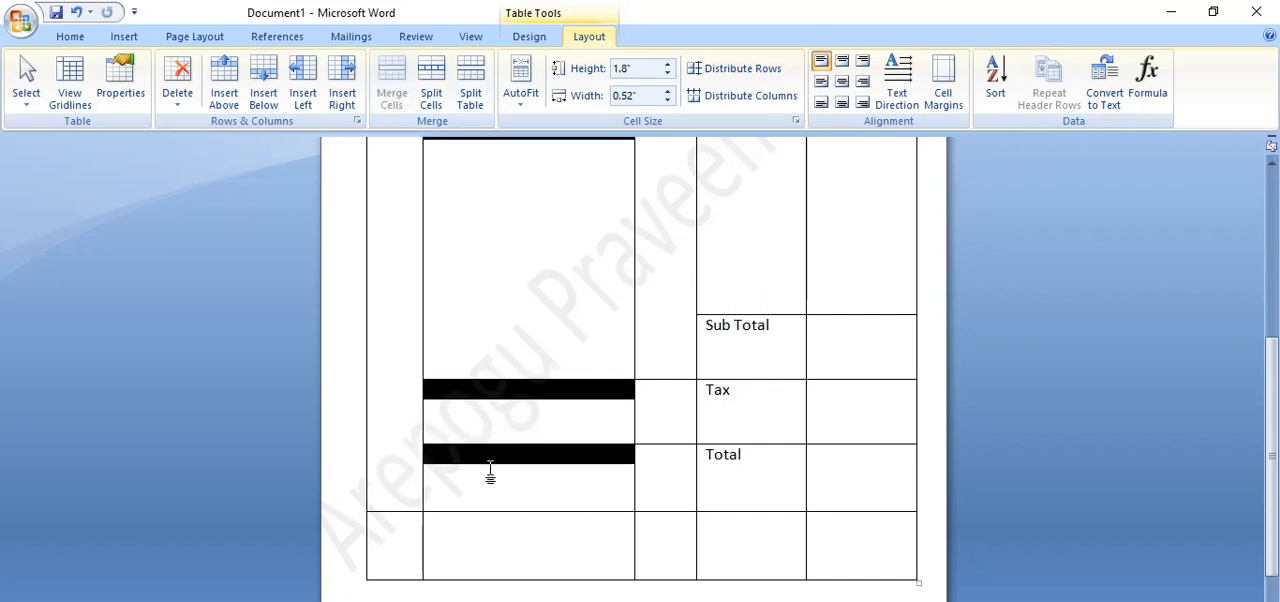
{"action": "left_click", "coordinate": [393, 95]}
{"action": "left_click_drag", "start_coordinate": [657, 348], "coordinate": [663, 453]}
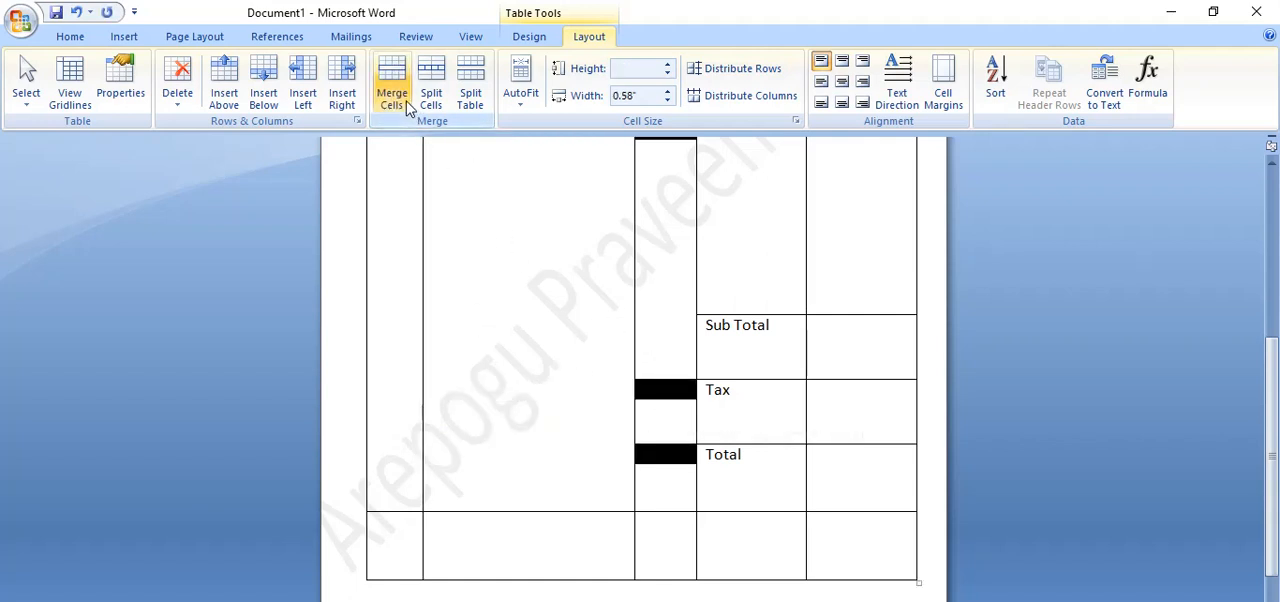
{"action": "left_click", "coordinate": [392, 95]}
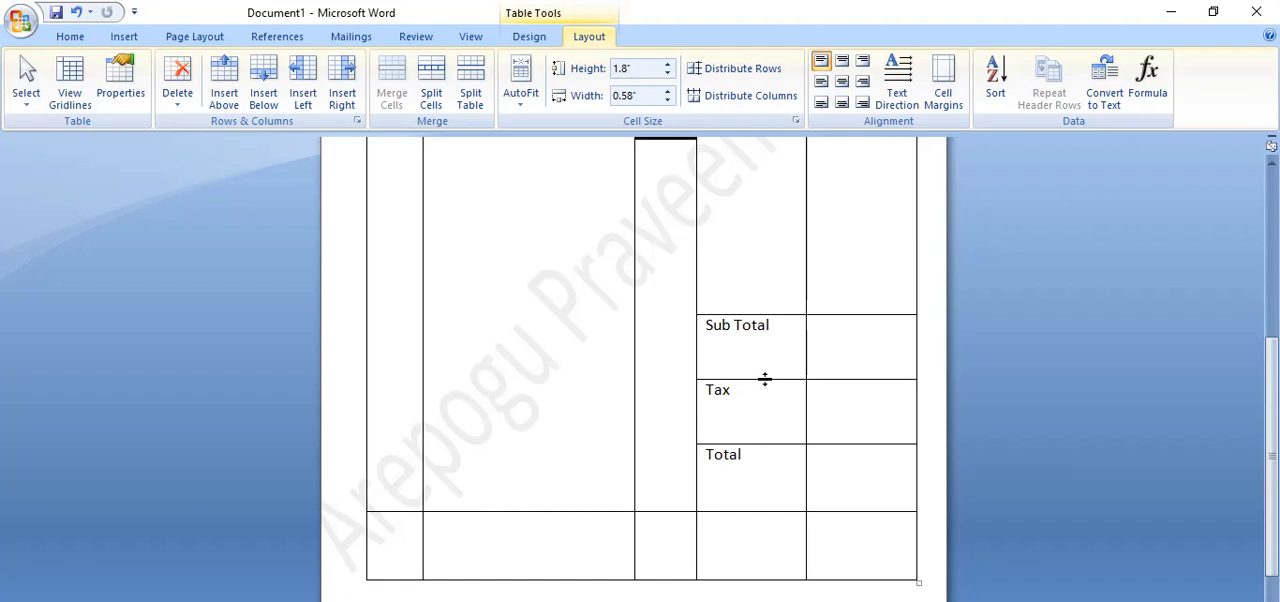
Shorten the Sub Total, Tax and Total rows and the empty last row, the latter to about 0.43", and add another row at the table's end.
{"action": "left_click_drag", "start_coordinate": [765, 379], "coordinate": [774, 345]}
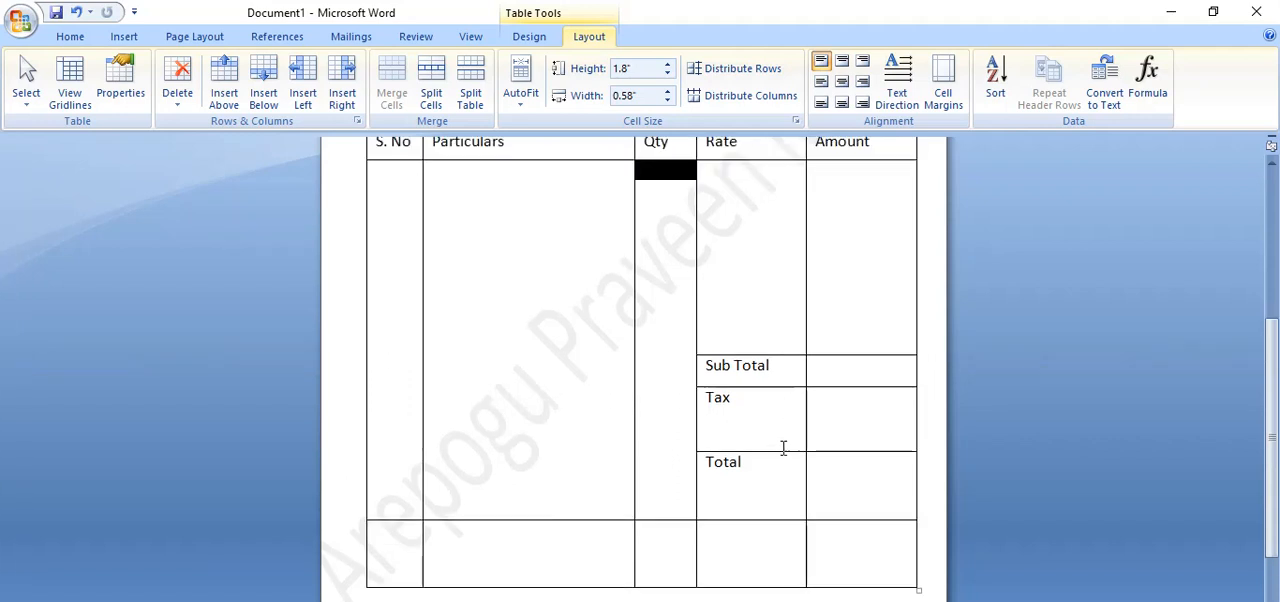
{"action": "left_click_drag", "start_coordinate": [782, 451], "coordinate": [783, 421]}
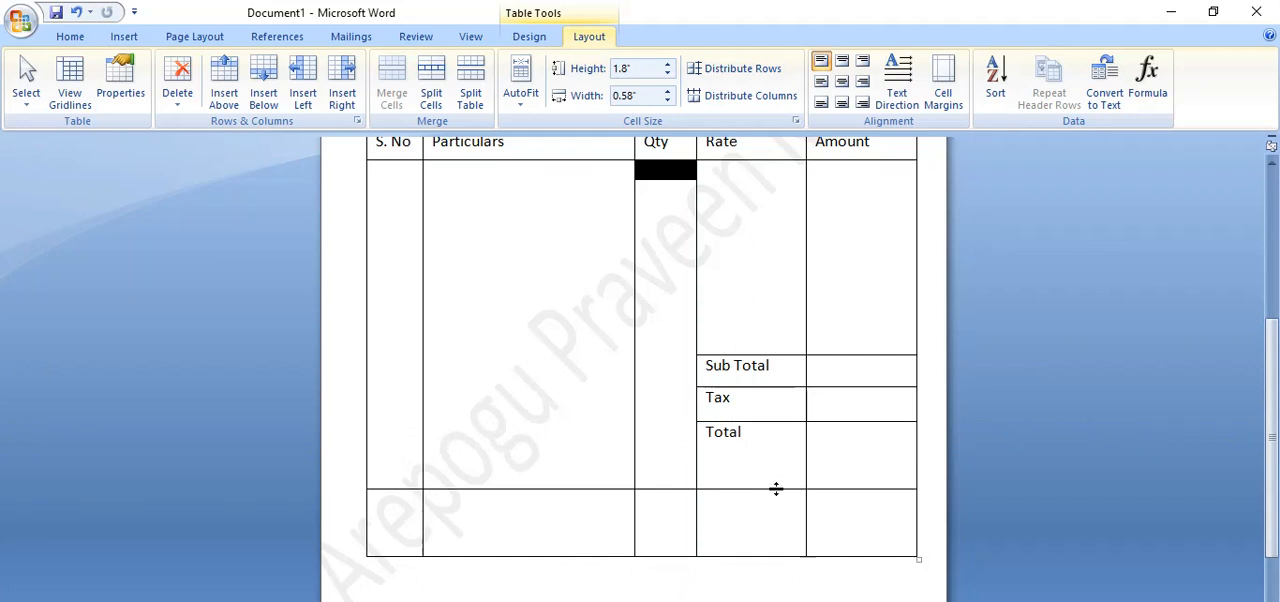
{"action": "left_click_drag", "start_coordinate": [779, 489], "coordinate": [780, 455]}
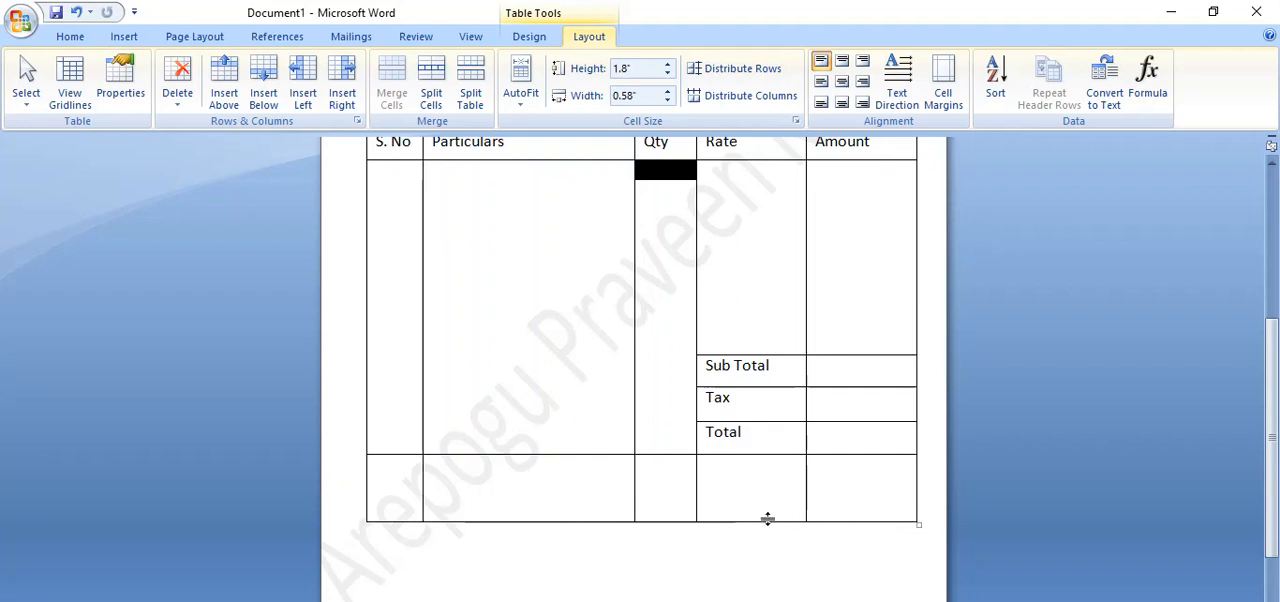
{"action": "left_click_drag", "start_coordinate": [767, 520], "coordinate": [770, 500]}
{"action": "left_click", "coordinate": [875, 490]}
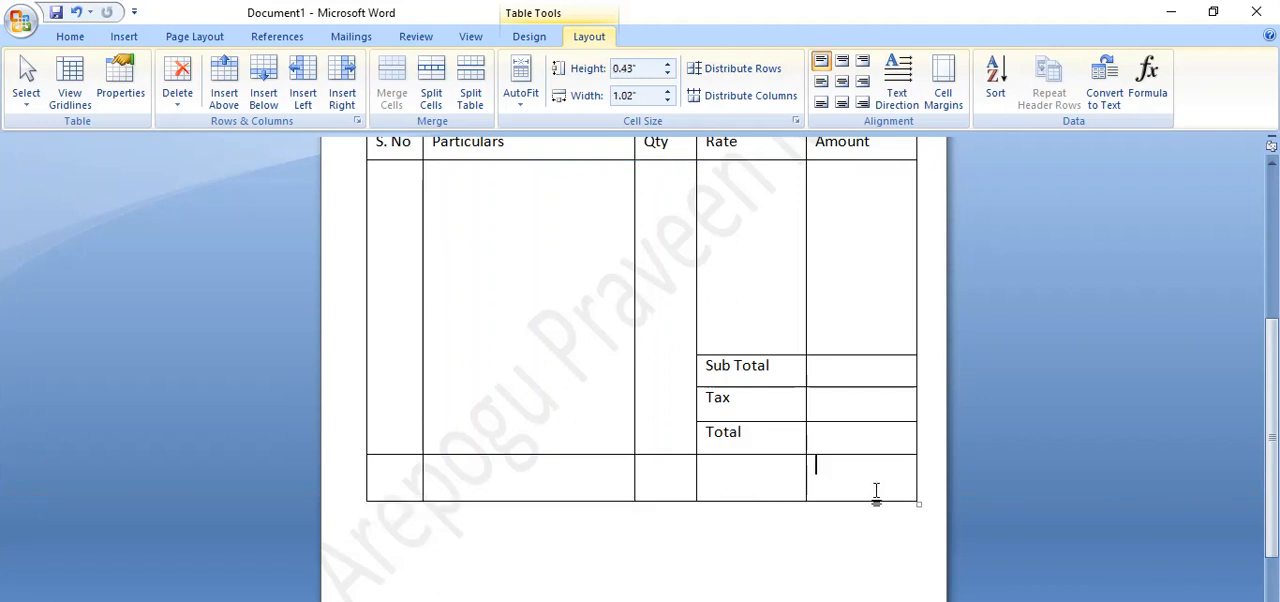
{"action": "key", "text": "Tab"}
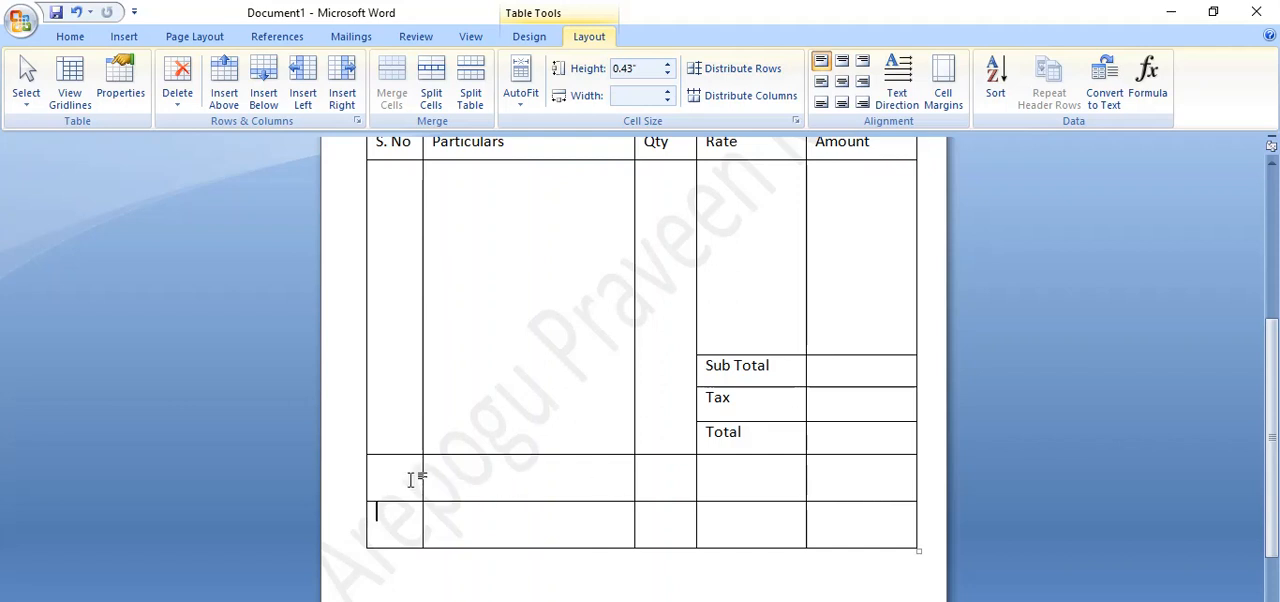
Merge the row directly below Total into a single cell and label it "In Words:".
{"action": "left_click_drag", "start_coordinate": [418, 477], "coordinate": [846, 485]}
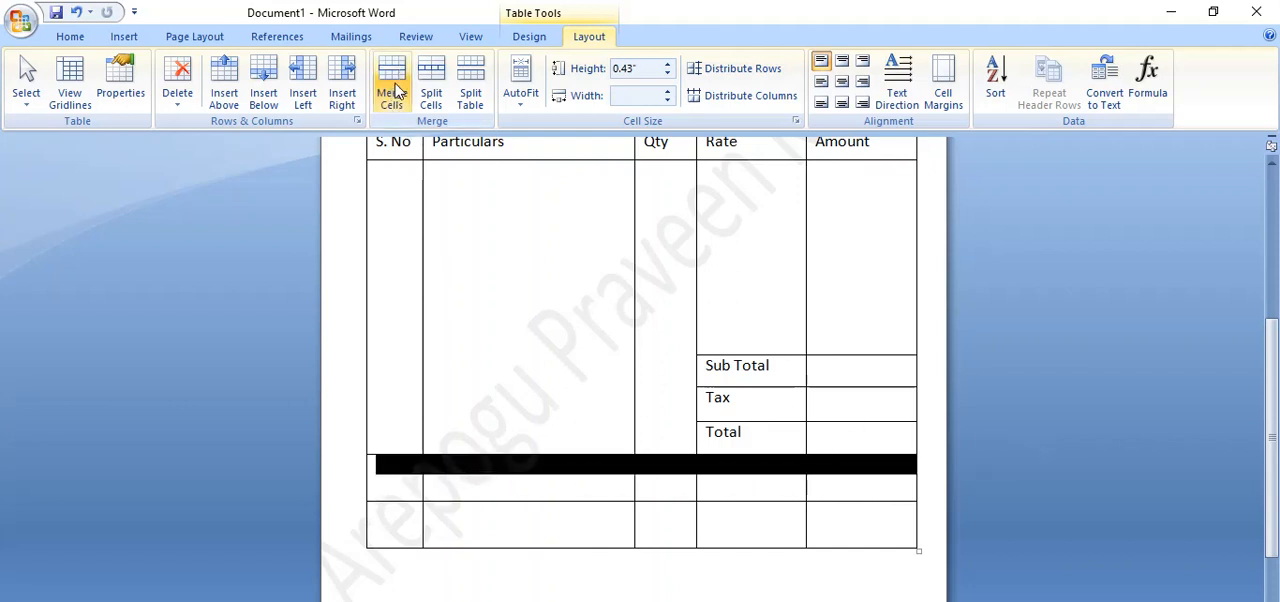
{"action": "left_click", "coordinate": [397, 90]}
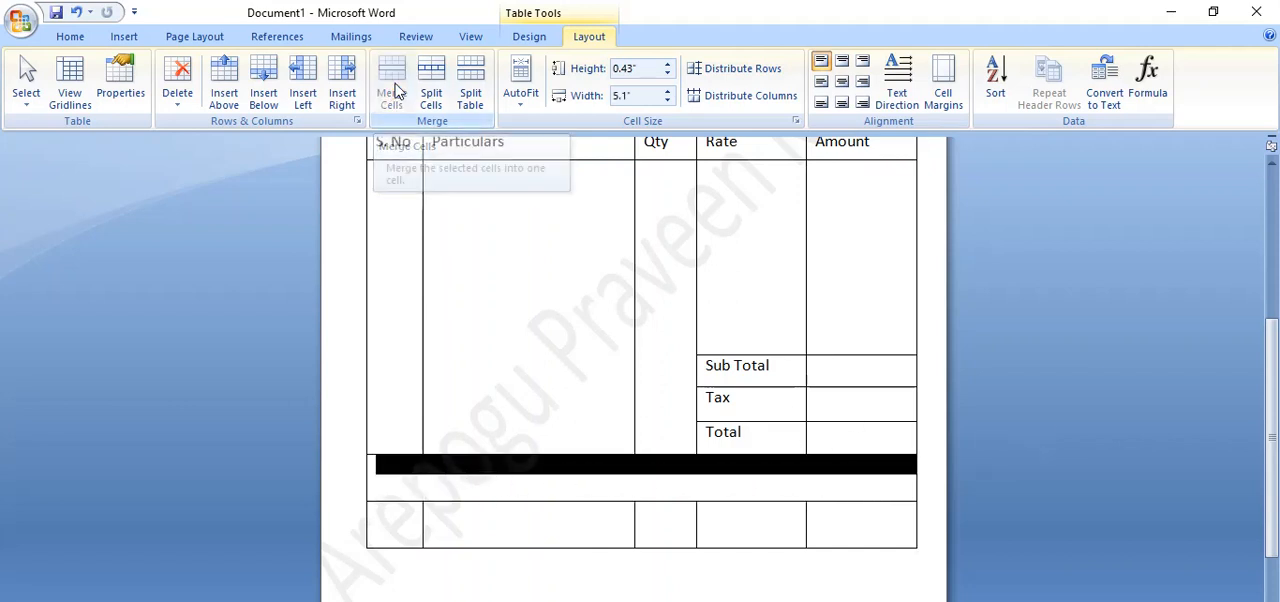
{"action": "left_click", "coordinate": [455, 476]}
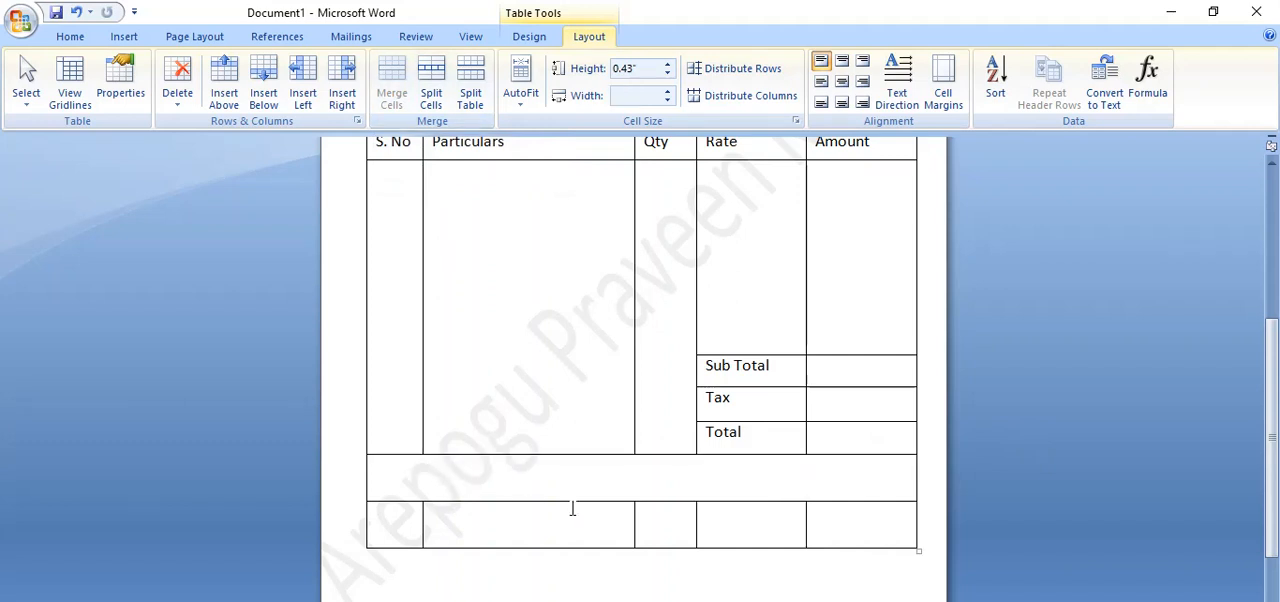
{"action": "type", "text": "In Words:"}
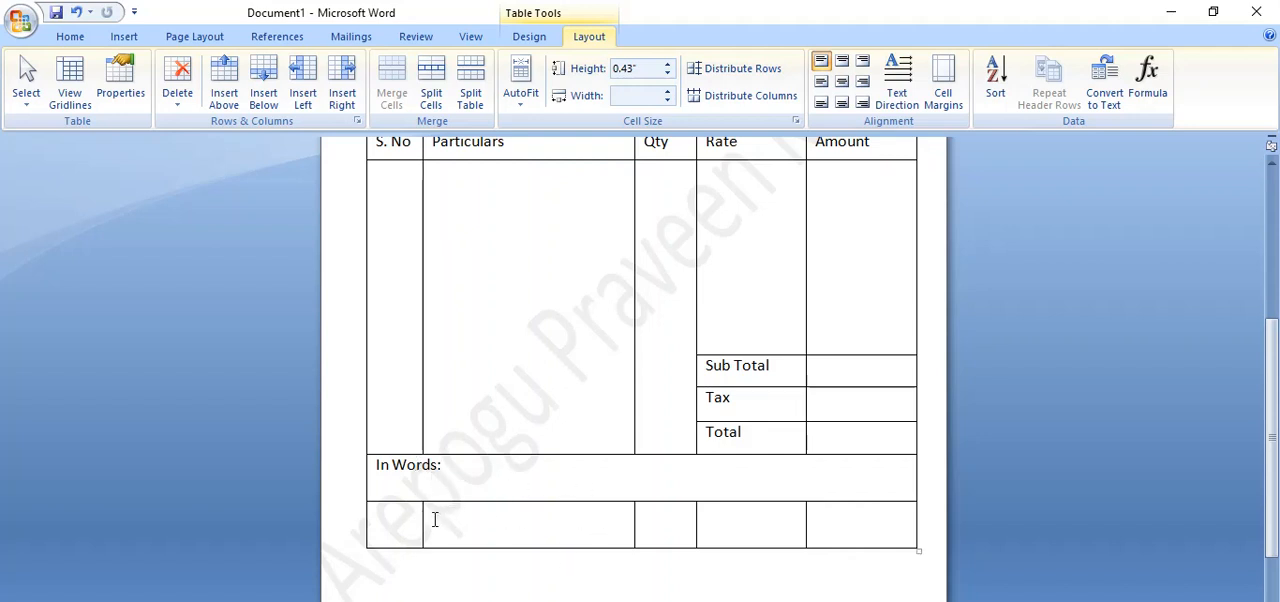
Merge the last table row into one cell and enter "Thank You & Visit Again" in it, left-aligned.
{"action": "left_click_drag", "start_coordinate": [403, 523], "coordinate": [851, 546]}
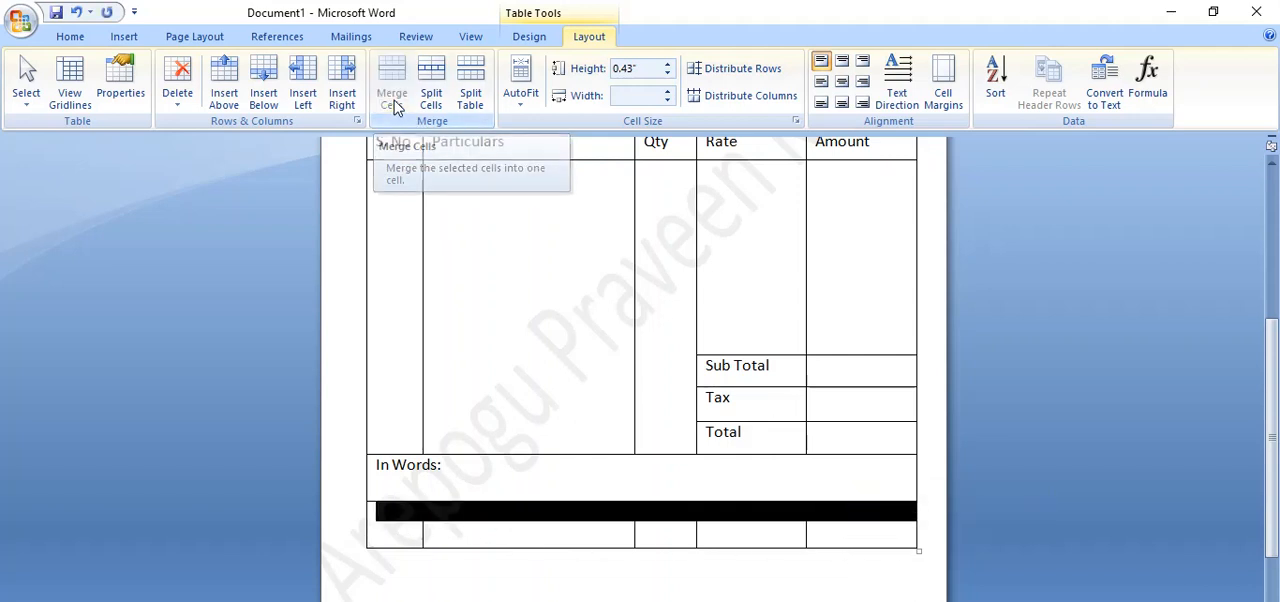
{"action": "left_click", "coordinate": [397, 107]}
{"action": "left_click", "coordinate": [451, 528]}
{"action": "type", "text": "T"}
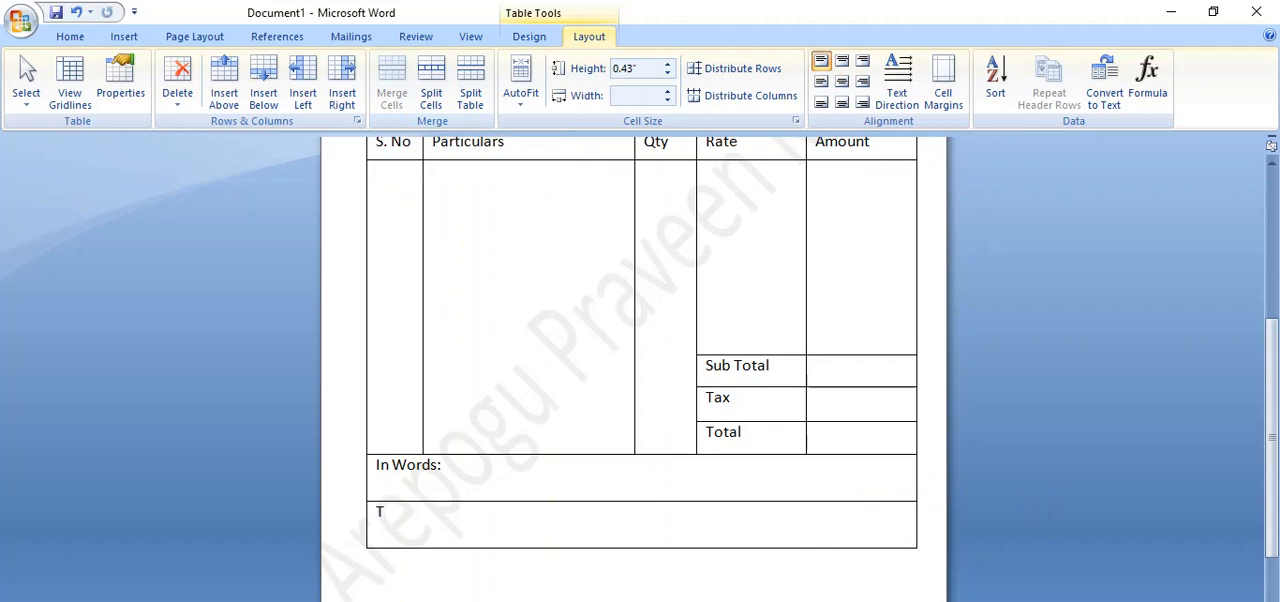
{"action": "type", "text": "hank Yo"}
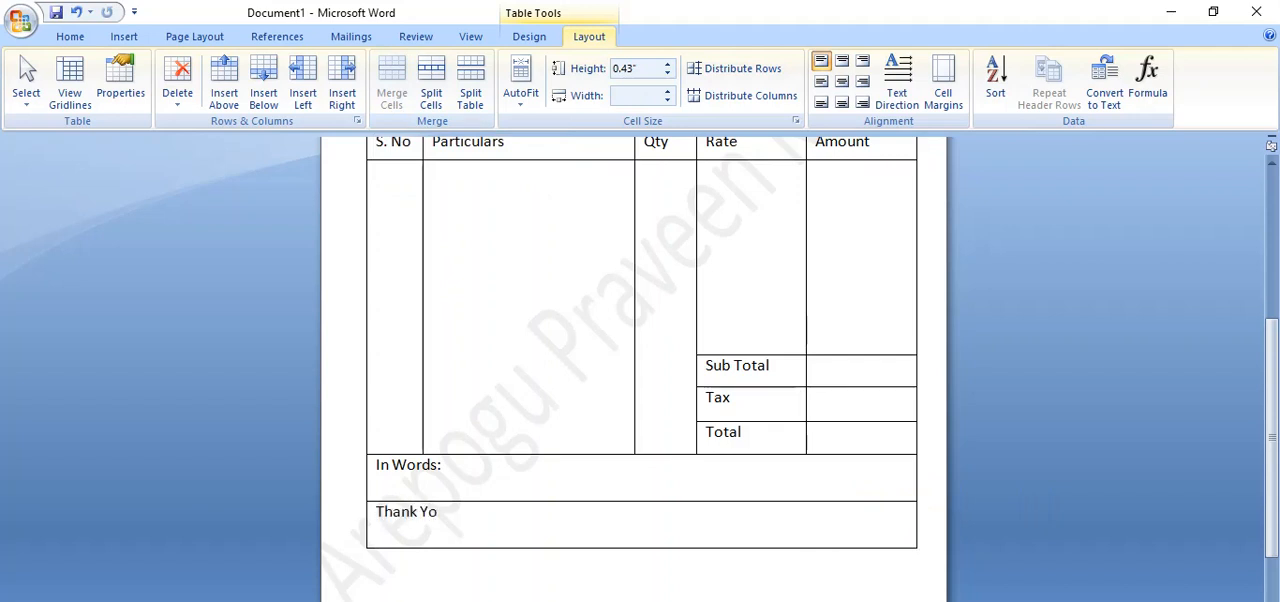
{"action": "type", "text": "uo &"}
{"action": "key", "text": "BackSpace"}
{"action": "key", "text": "BackSpace"}
{"action": "key", "text": "BackSpace"}
{"action": "type", "text": "& Viit"}
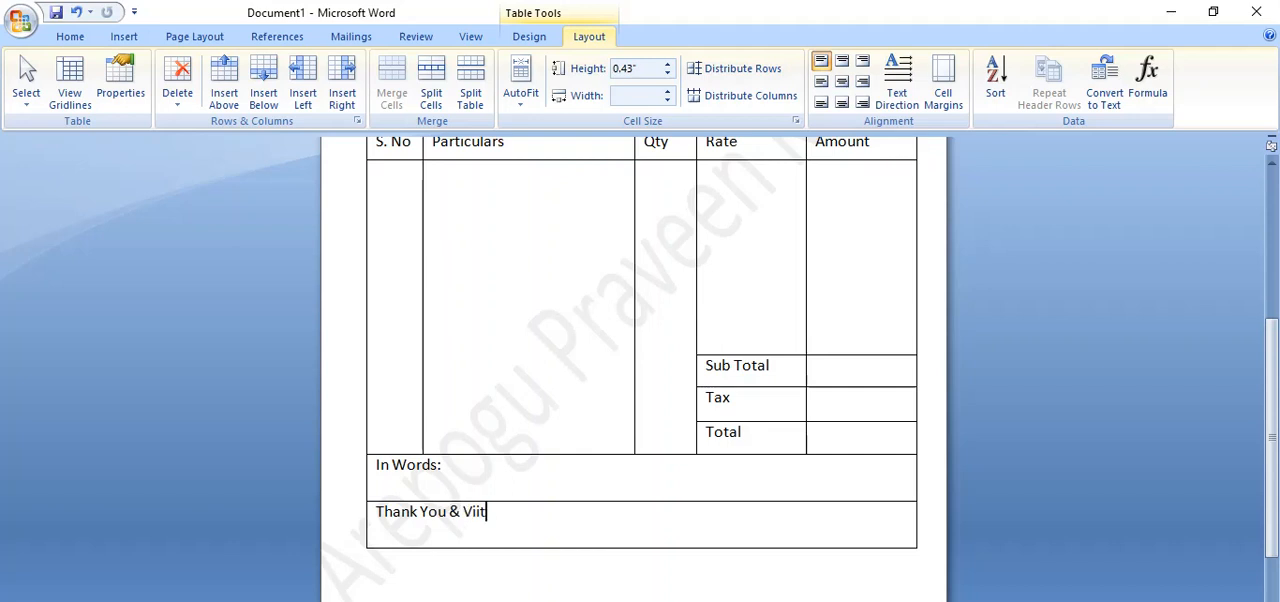
{"action": "key", "text": "BackSpace"}
{"action": "type", "text": "isit Again"}
{"action": "key", "text": "ctrl+e"}
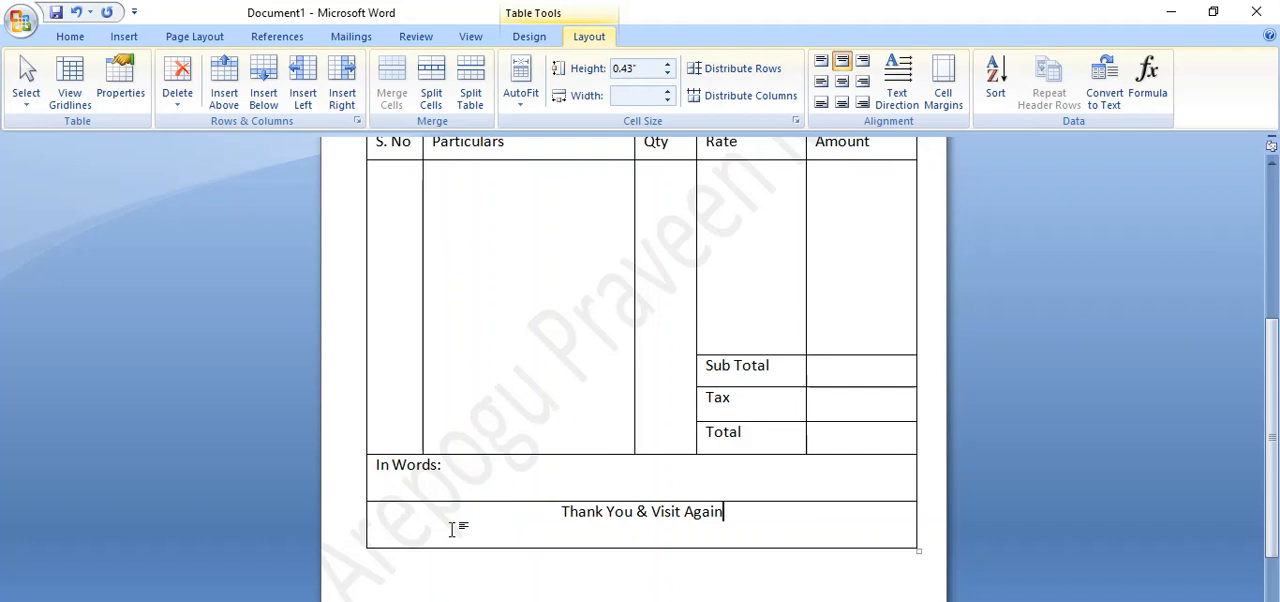
{"action": "key", "text": "ctrl+l"}
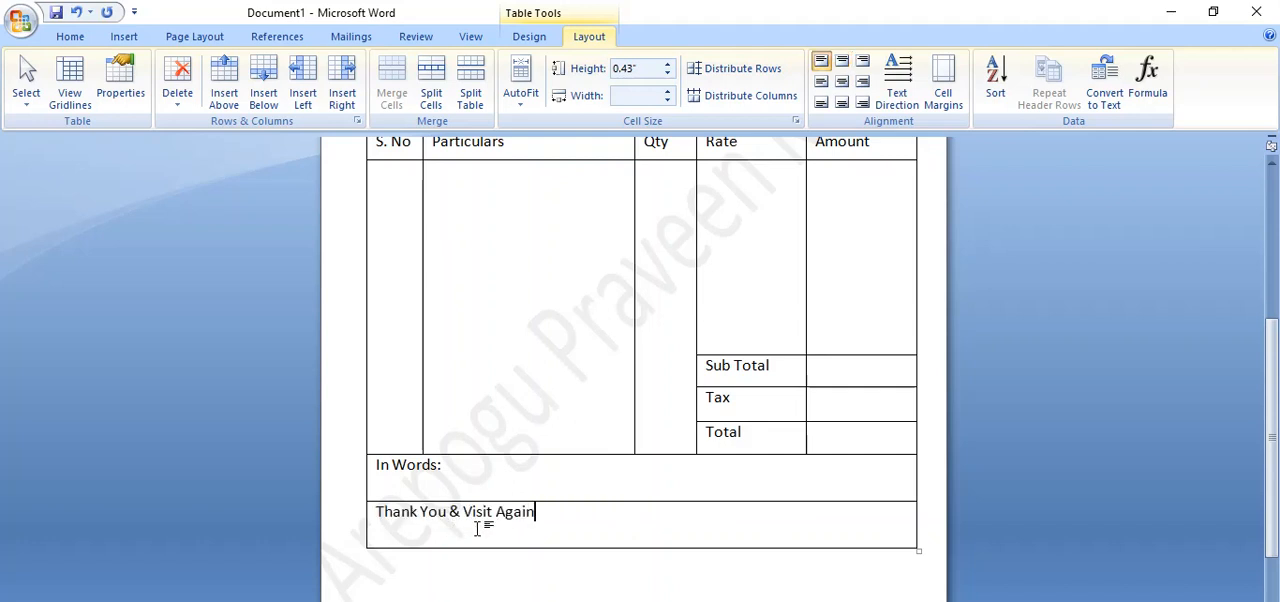
Add a right-aligned "Signature:" with an underscore blank two lines below the thank-you text, and stretch the table slightly from its lower corner.
{"action": "key", "text": "Return"}
{"action": "key", "text": "Return"}
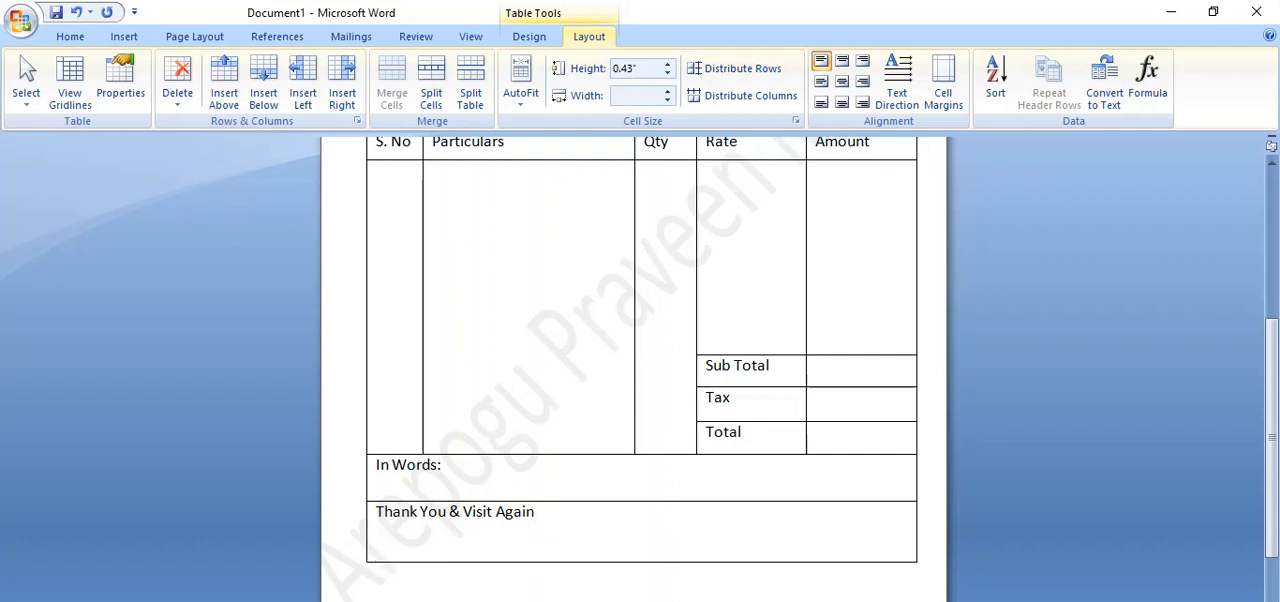
{"action": "type", "text": "Signat"}
{"action": "type", "text": "ure: ______________"}
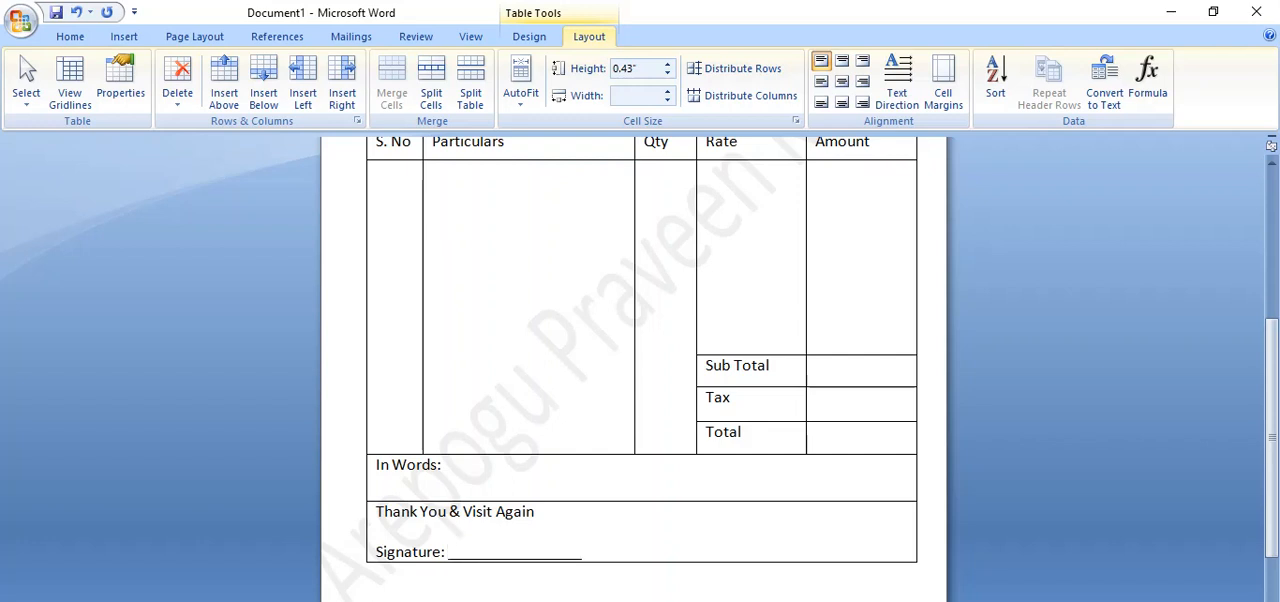
{"action": "type", "text": "___________"}
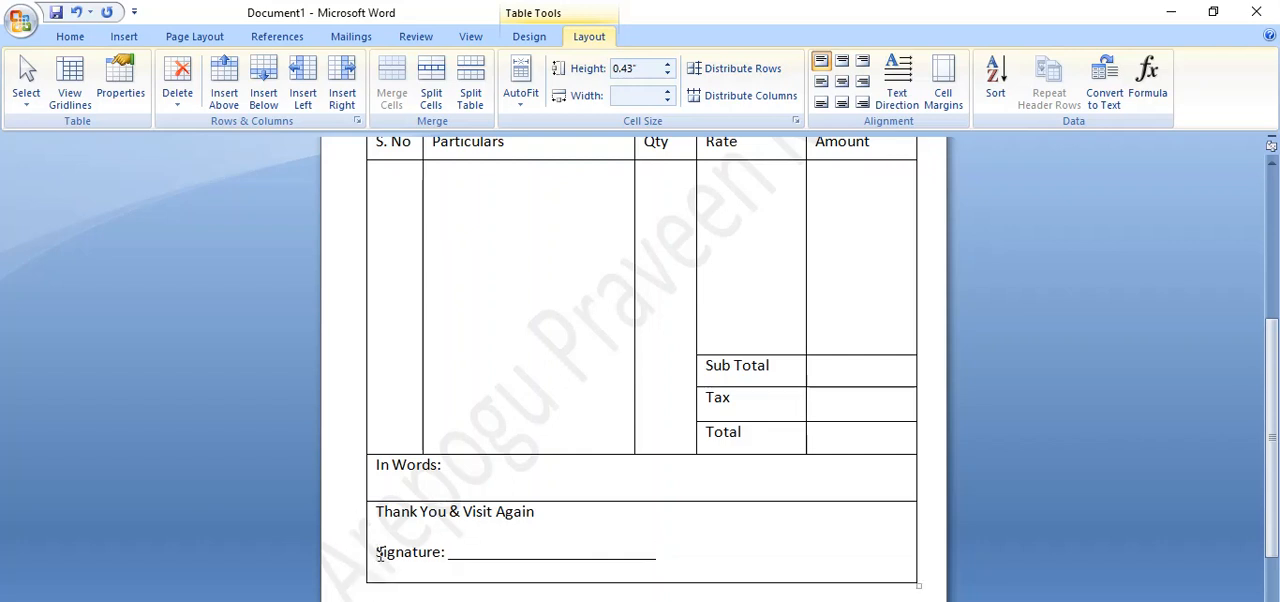
{"action": "key", "text": "ctrl+r"}
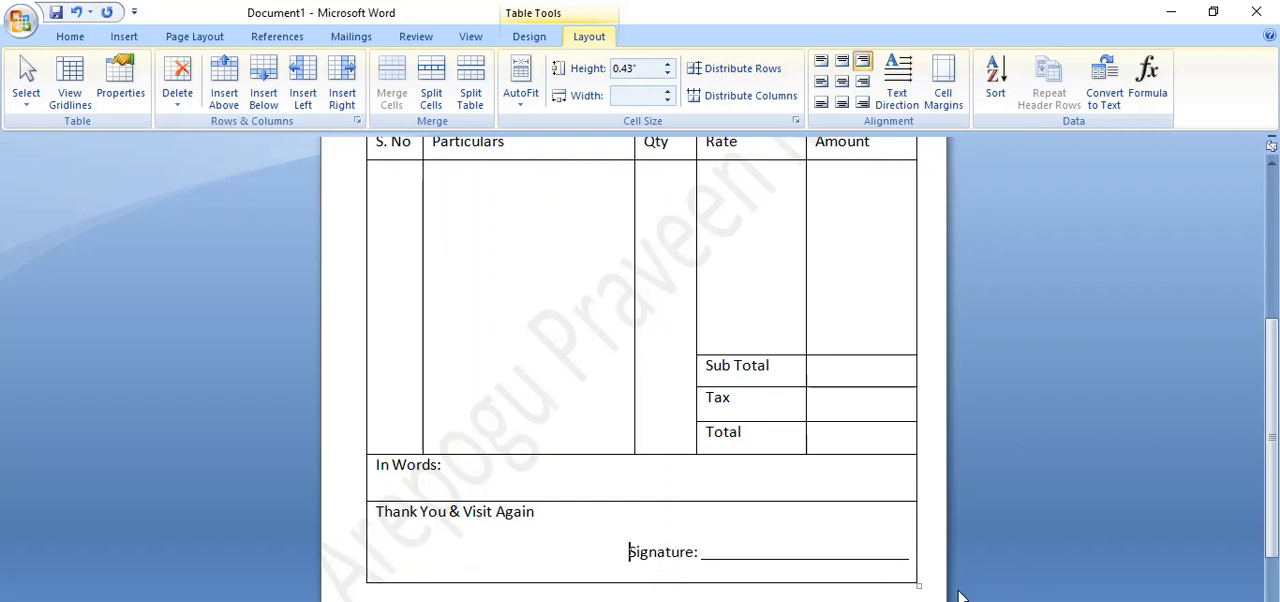
{"action": "left_click_drag", "start_coordinate": [918, 584], "coordinate": [918, 598]}
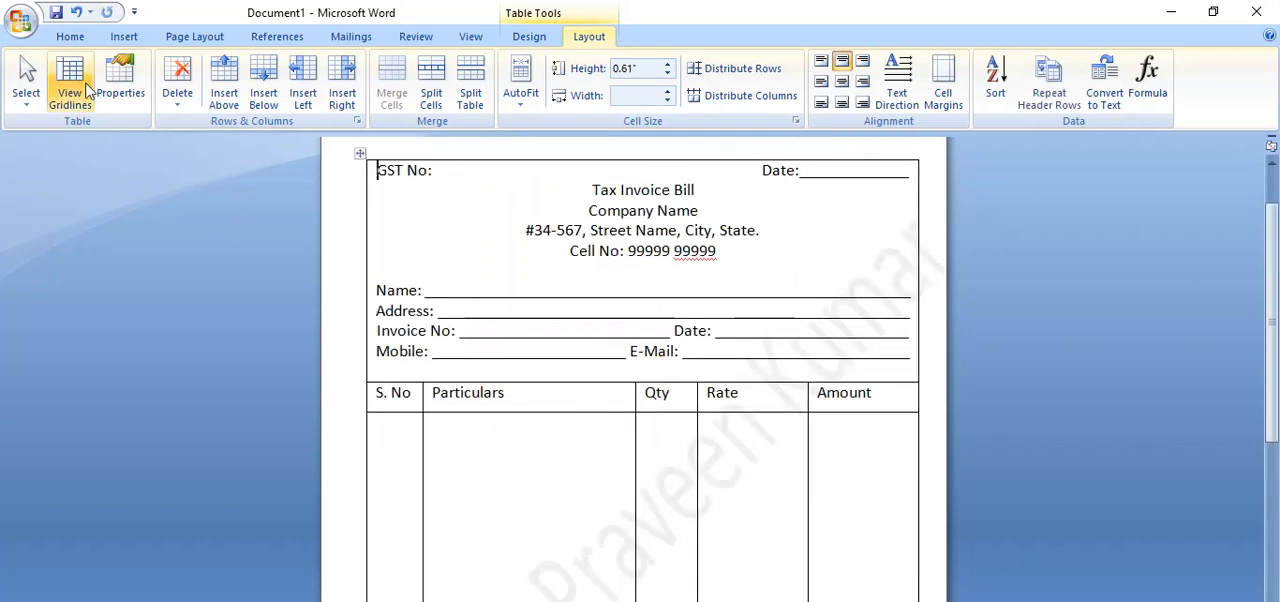
Check the invoice page layout in print preview and return to editing.
{"action": "left_click", "coordinate": [20, 21]}
{"action": "mouse_move", "coordinate": [80, 232]}
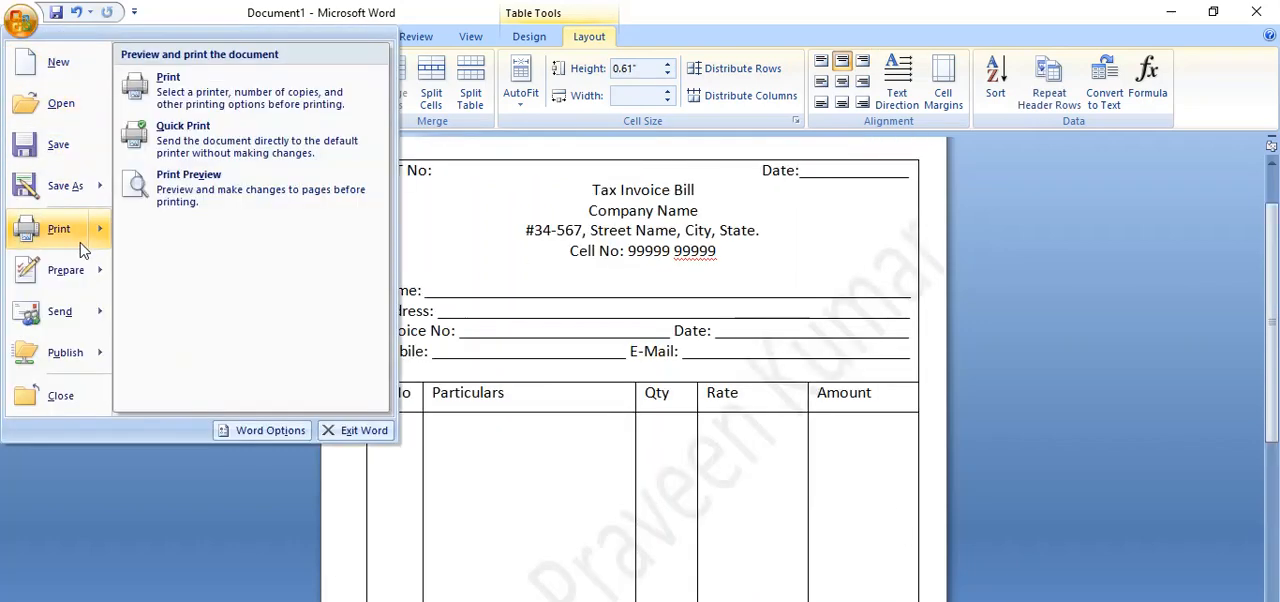
{"action": "left_click", "coordinate": [251, 199]}
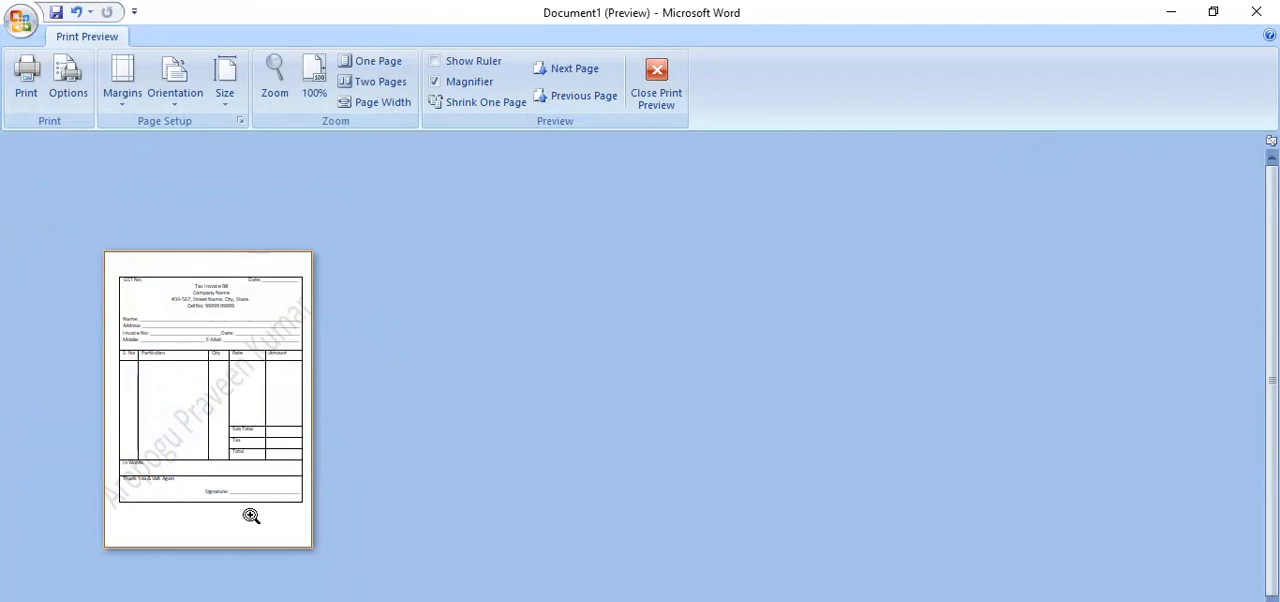
{"action": "left_click", "coordinate": [656, 85]}
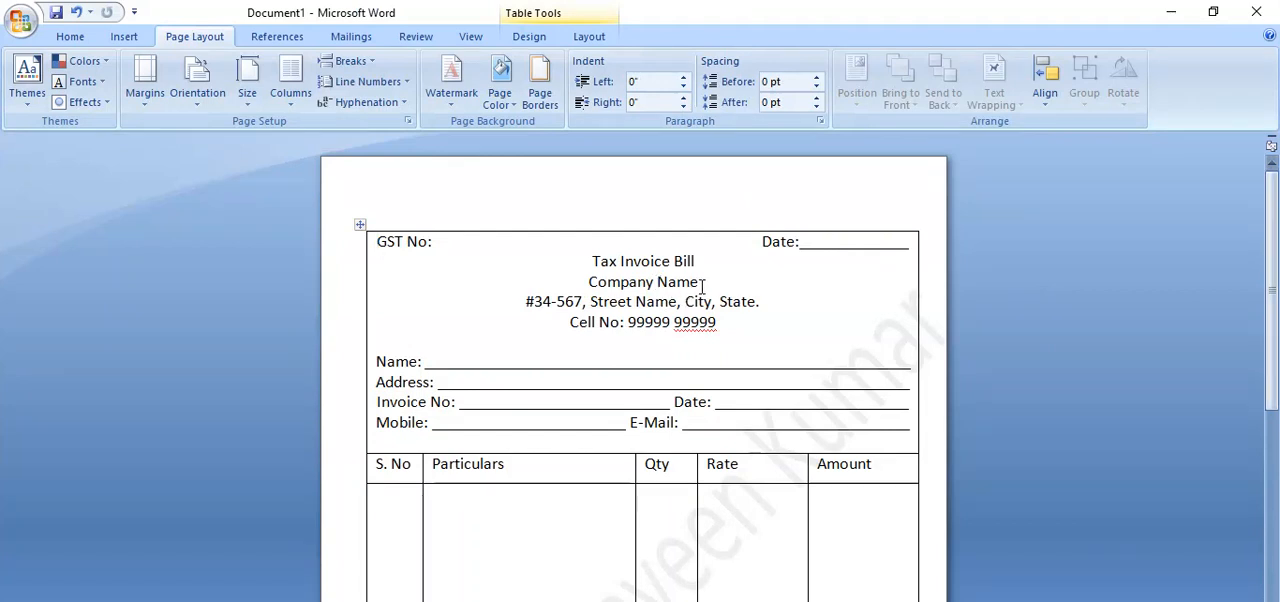
Format the "Company Name" line in the invoice header as 24 pt bold.
{"action": "left_click_drag", "start_coordinate": [702, 287], "coordinate": [588, 284]}
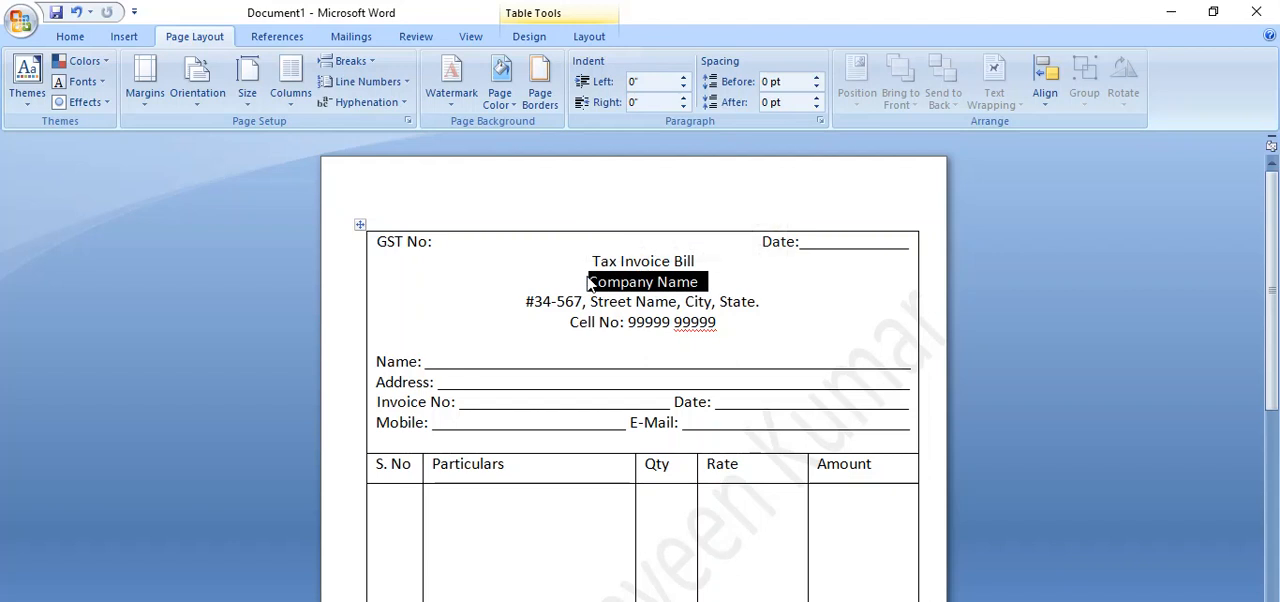
{"action": "key", "text": "ctrl+shift+greater"}
{"action": "key", "text": "ctrl+shift+greater"}
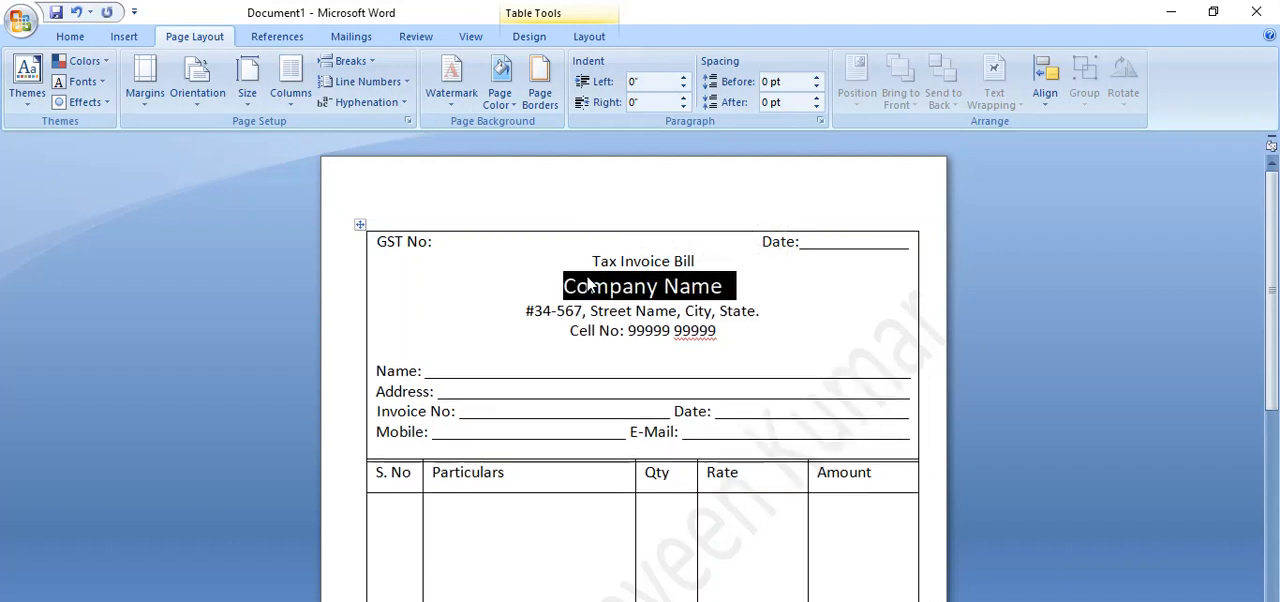
{"action": "key", "text": "ctrl+shift+greater"}
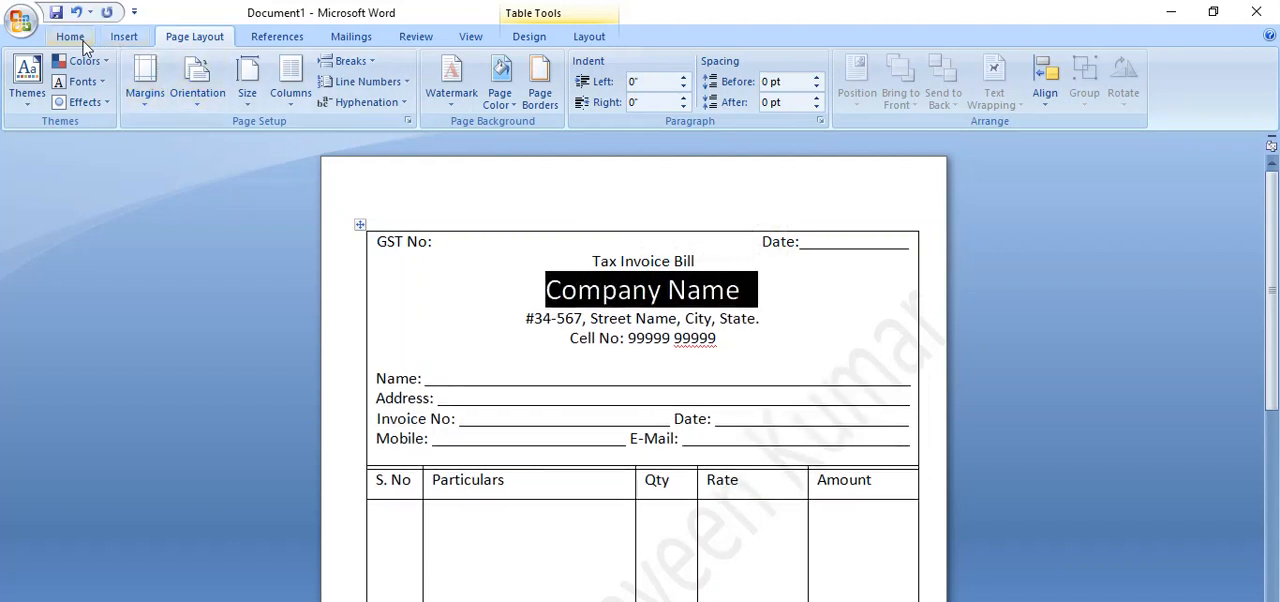
{"action": "left_click", "coordinate": [72, 38]}
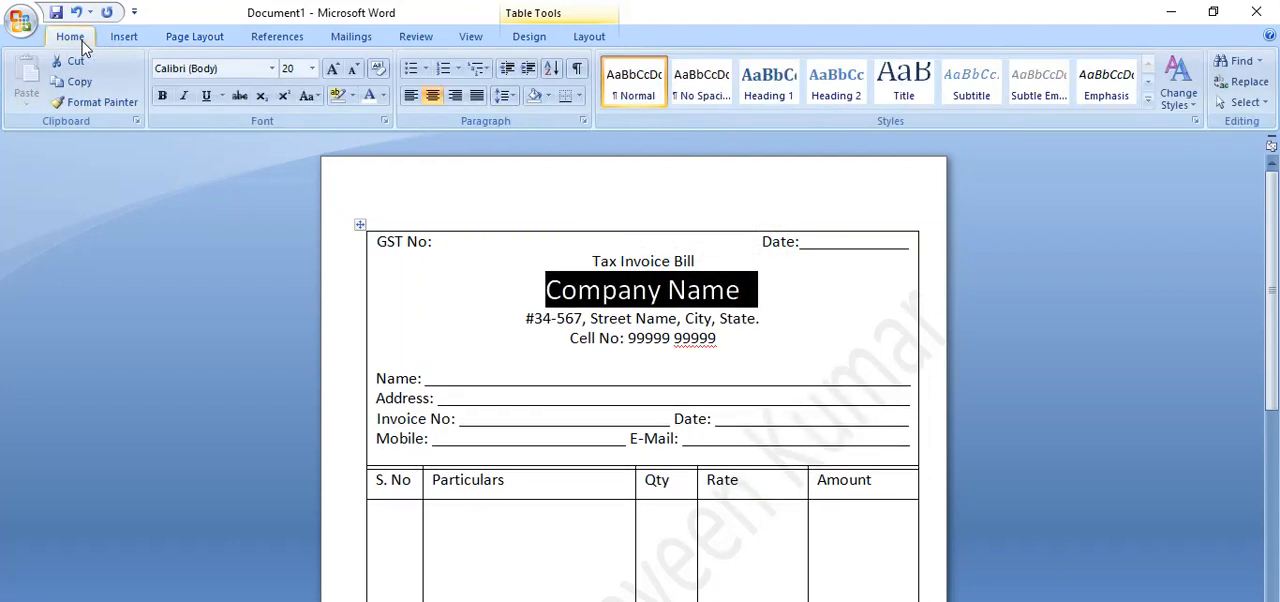
{"action": "left_click", "coordinate": [312, 68]}
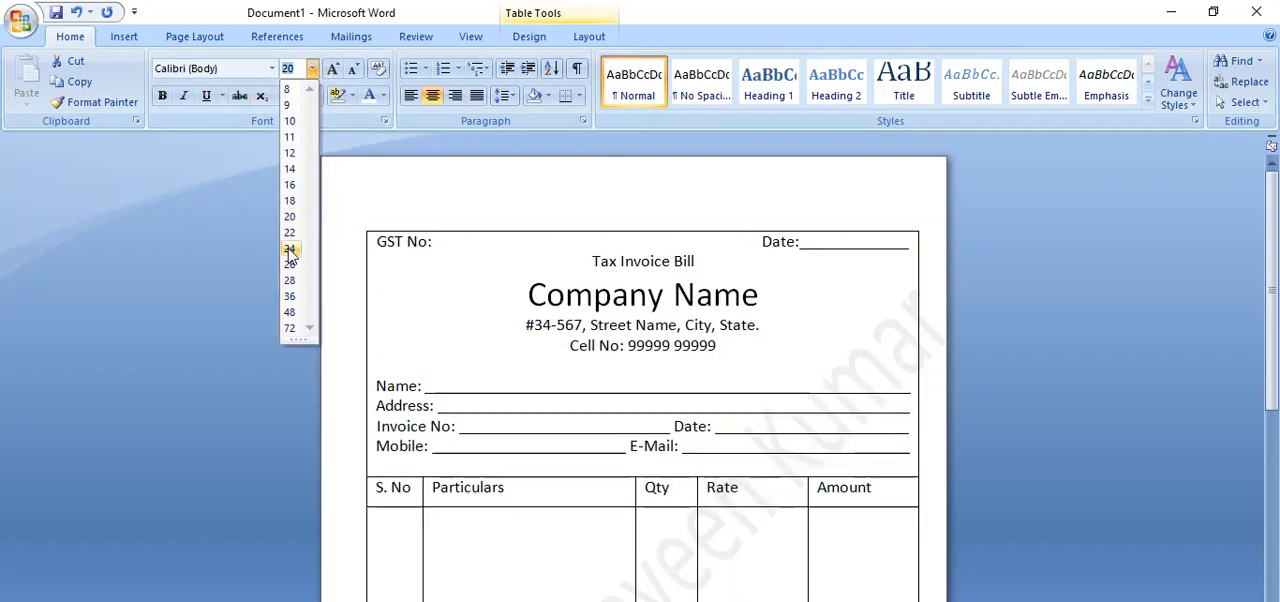
{"action": "left_click", "coordinate": [289, 250]}
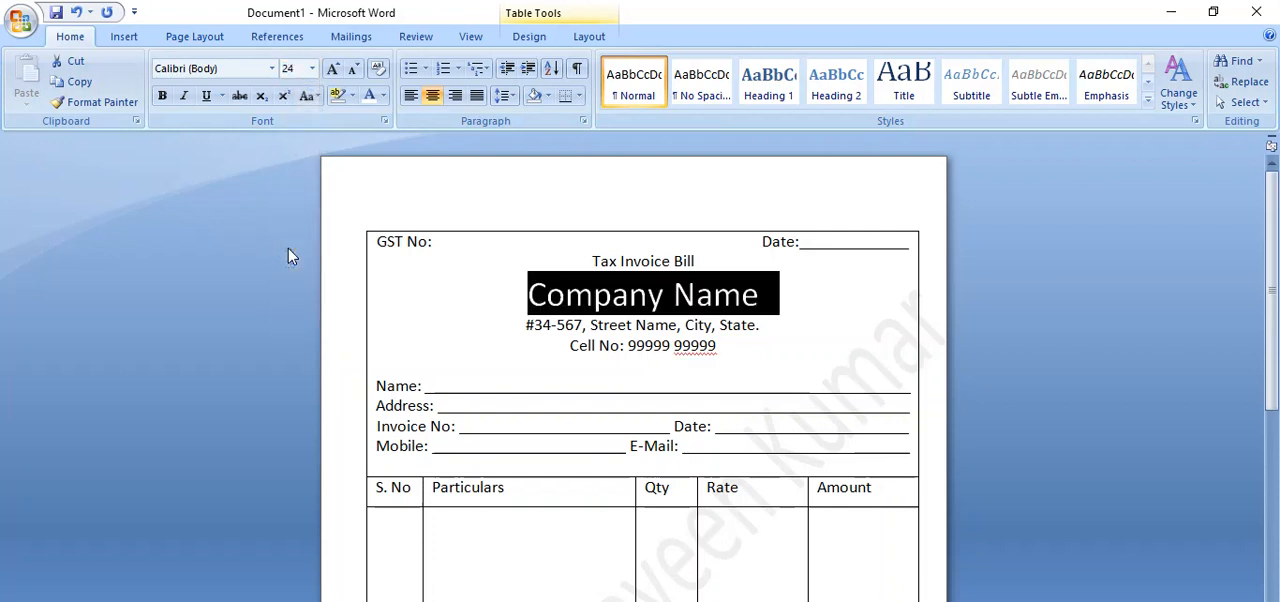
{"action": "left_click", "coordinate": [162, 96]}
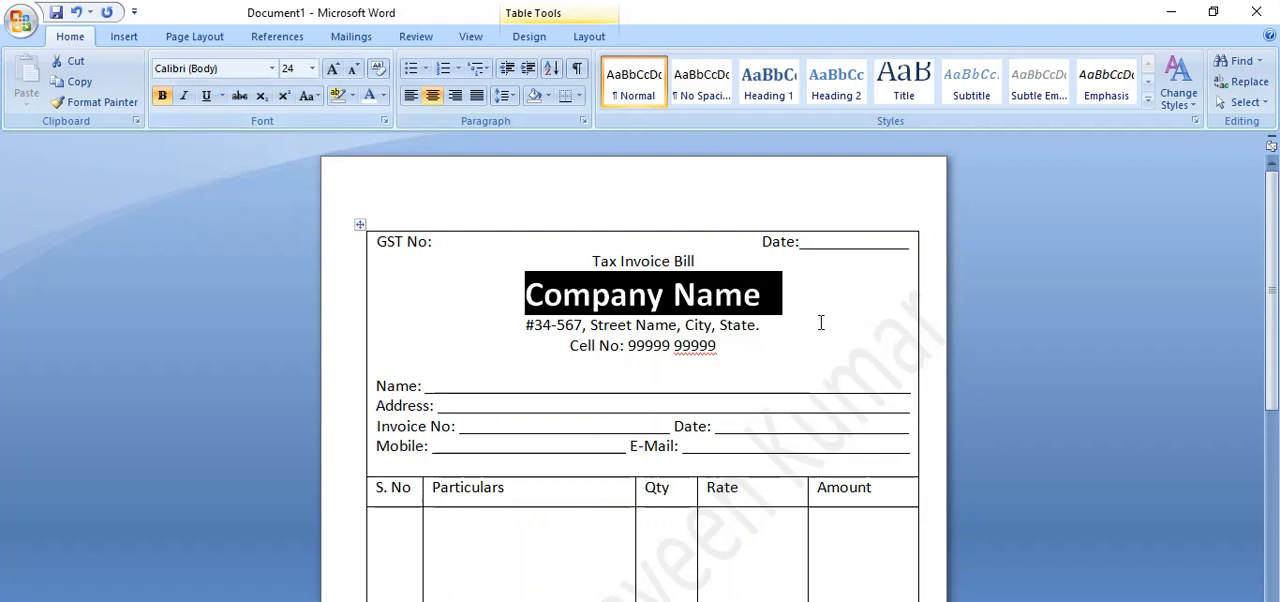
{"action": "left_click", "coordinate": [777, 308]}
{"action": "left_click_drag", "start_coordinate": [770, 298], "coordinate": [604, 298]}
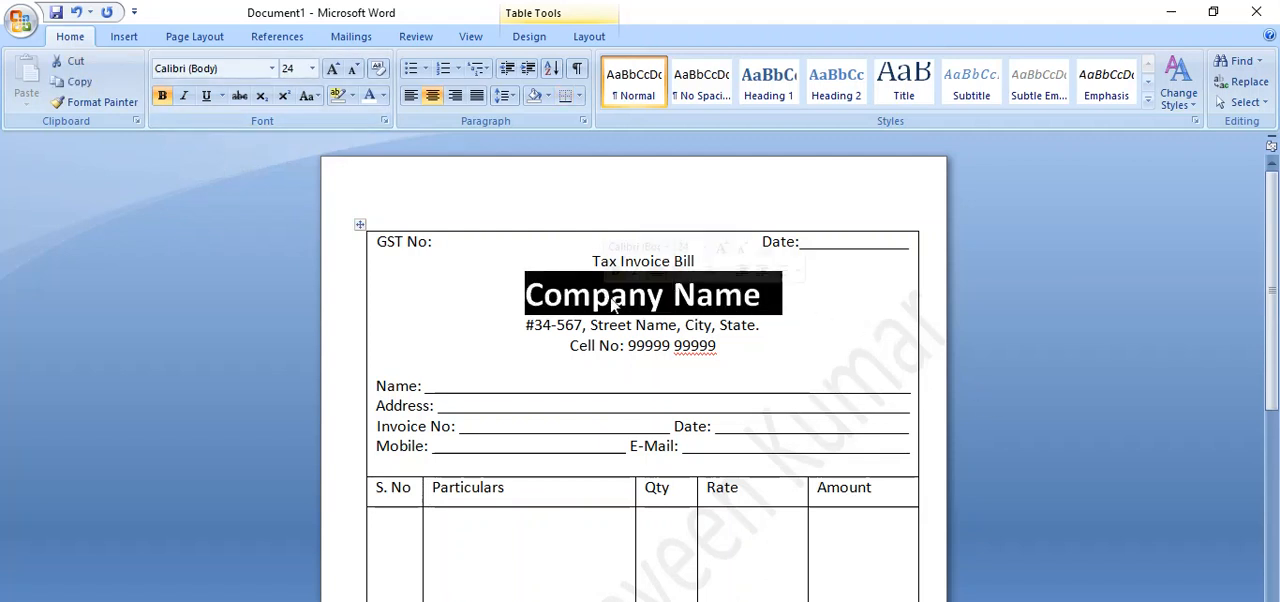
{"action": "left_click", "coordinate": [726, 308]}
Make the "Tax Invoice Bill" heading and the "GST No:" label in the invoice header bold.
{"action": "left_click_drag", "start_coordinate": [708, 261], "coordinate": [596, 263]}
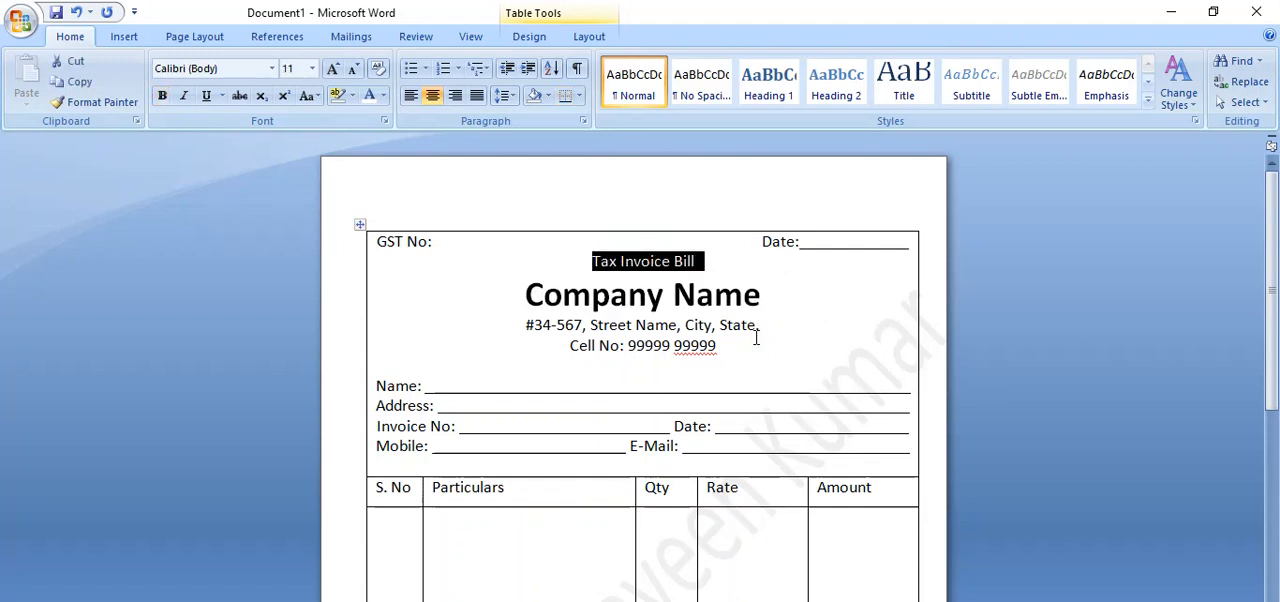
{"action": "key", "text": "ctrl+b"}
{"action": "left_click", "coordinate": [762, 340]}
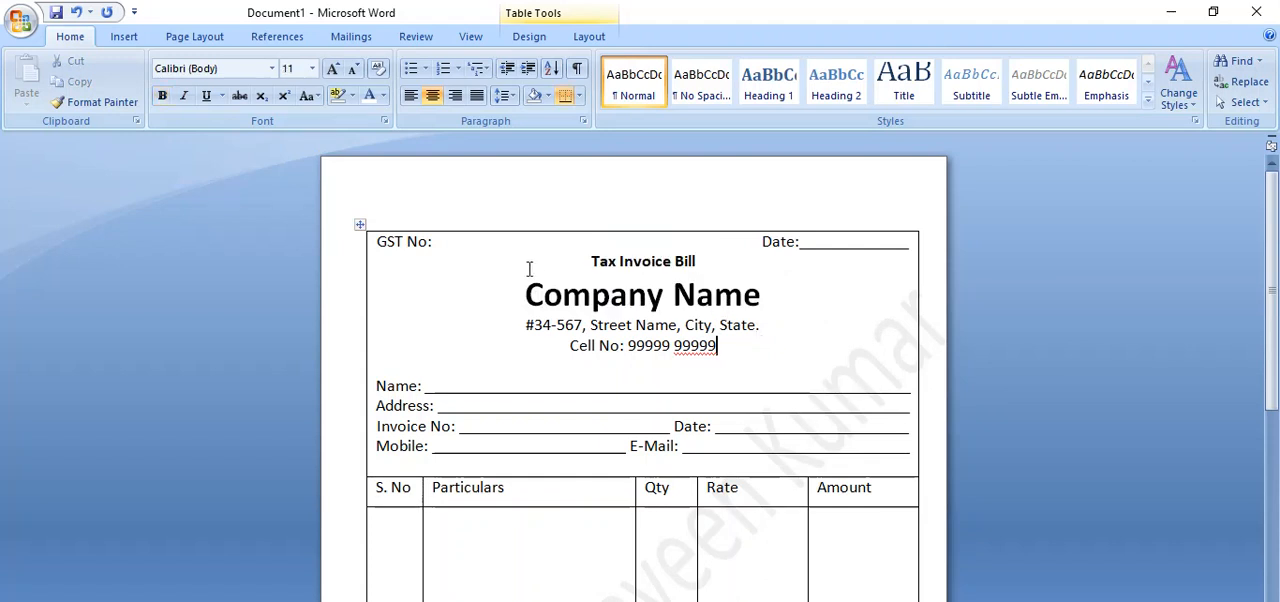
{"action": "left_click_drag", "start_coordinate": [450, 247], "coordinate": [384, 246]}
{"action": "left_click", "coordinate": [432, 244]}
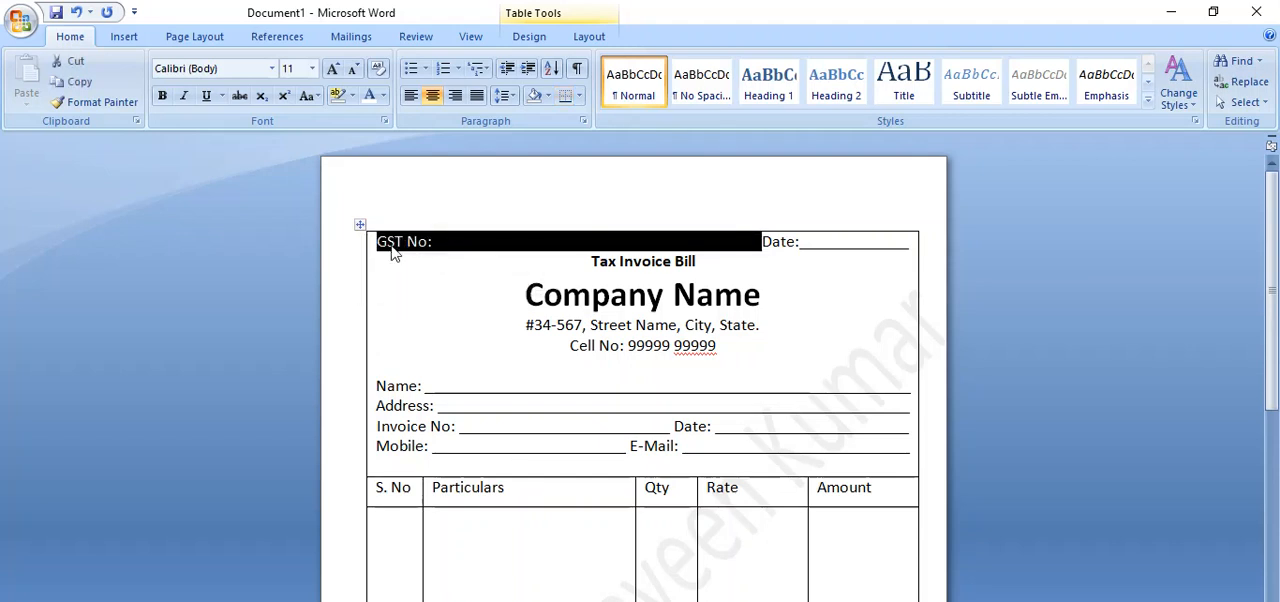
{"action": "key", "text": "ctrl+b"}
{"action": "left_click", "coordinate": [845, 362]}
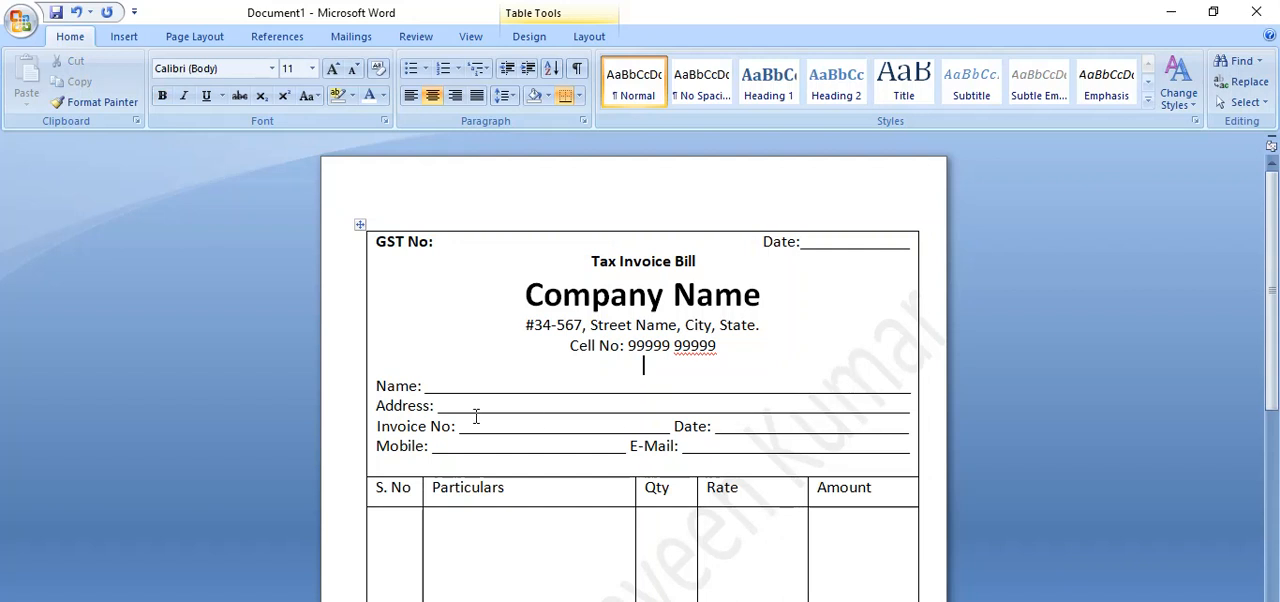
Set the line spacing of the customer detail lines from "Name:" through "Mobile:" and "E-Mail:" to 1.5.
{"action": "left_click_drag", "start_coordinate": [377, 386], "coordinate": [755, 445]}
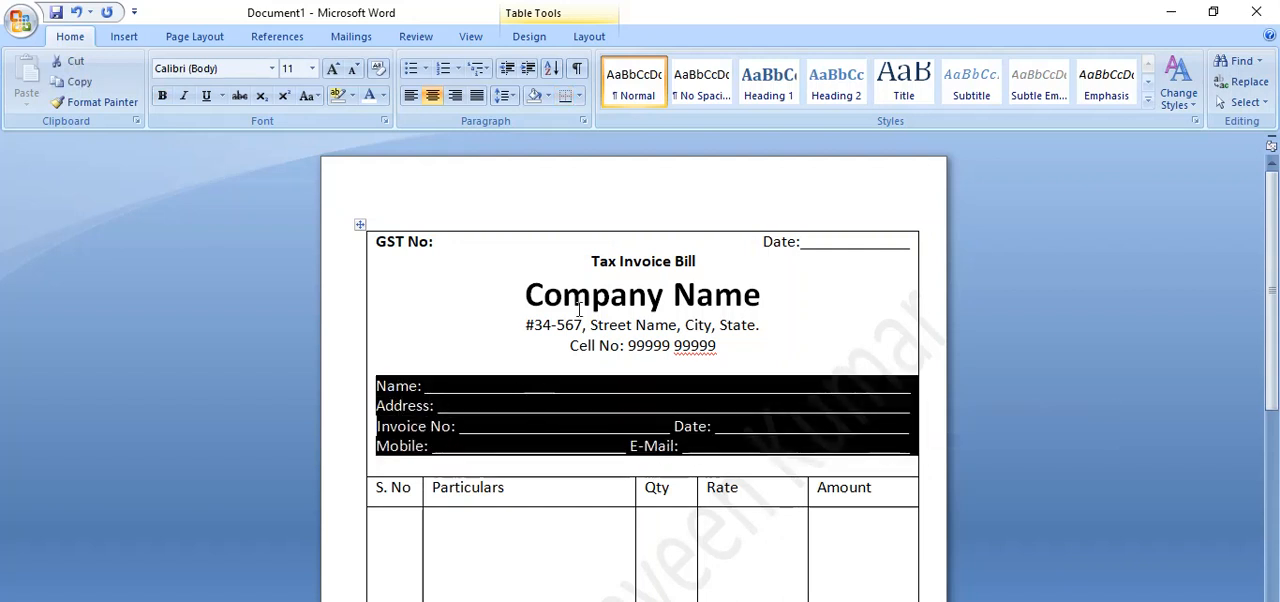
{"action": "left_click", "coordinate": [511, 96]}
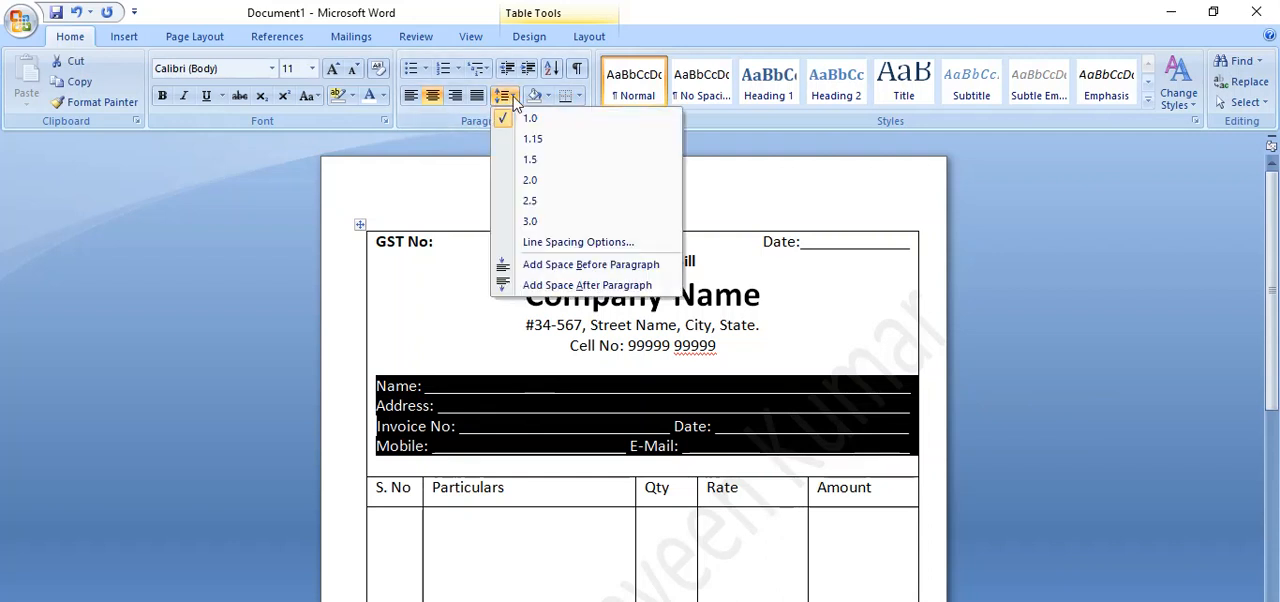
{"action": "left_click", "coordinate": [548, 162]}
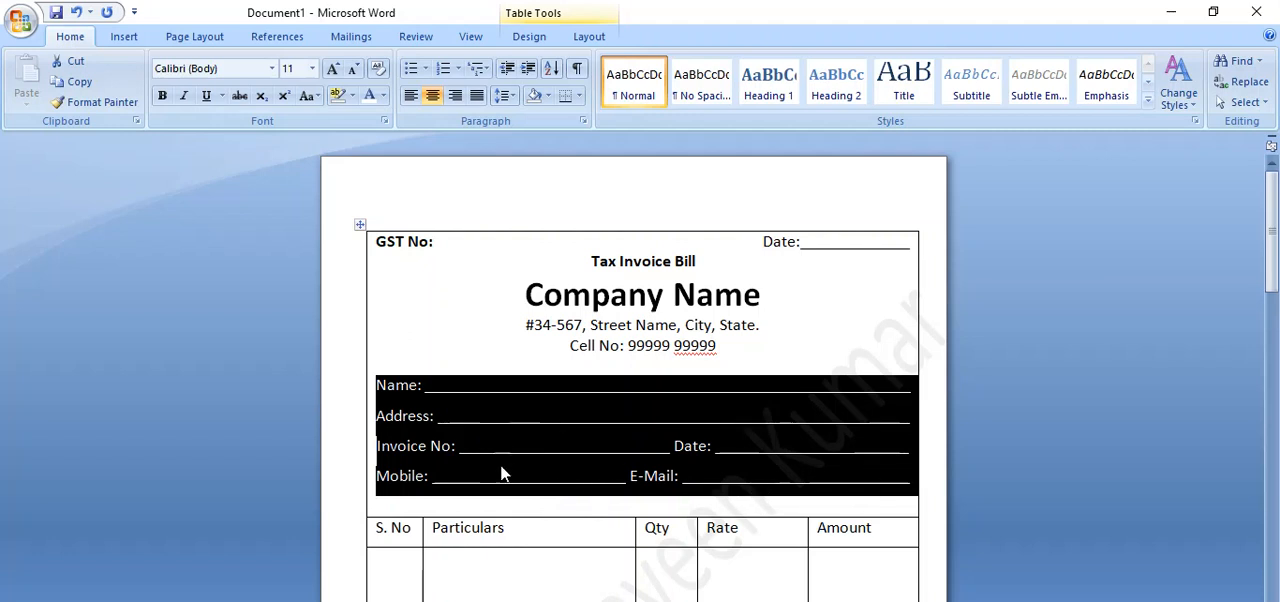
{"action": "left_click", "coordinate": [586, 498]}
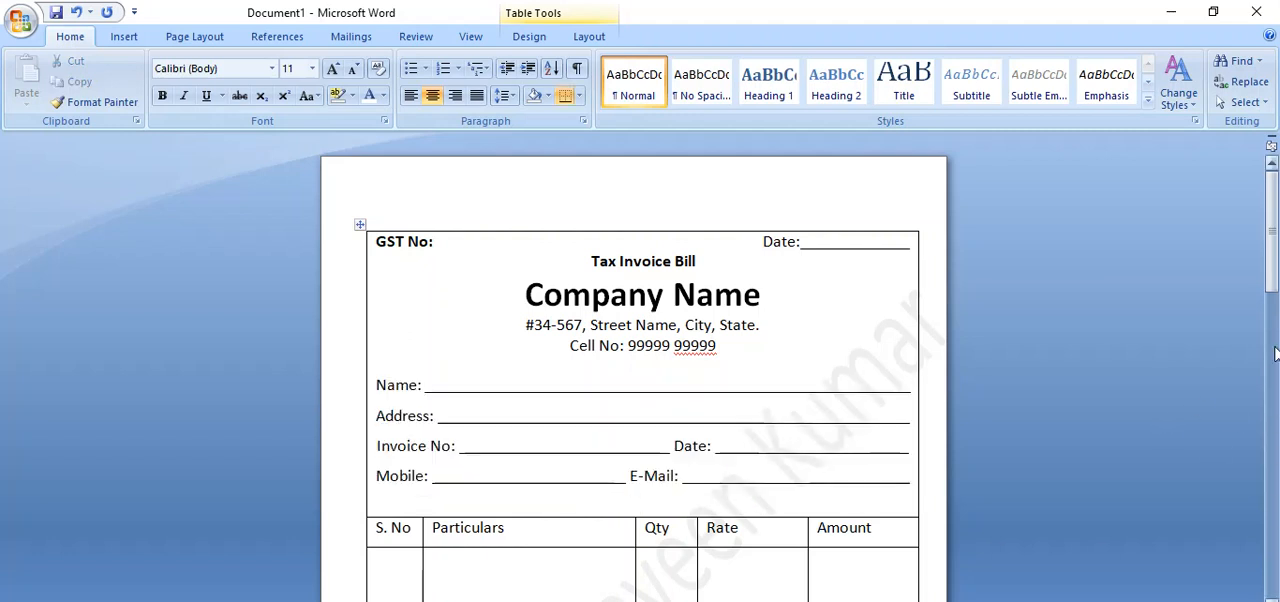
Centre the item column headings from "S. No" to "Amount" in their cells and format them as 12 pt bold.
{"action": "left_click_drag", "start_coordinate": [1274, 272], "coordinate": [1275, 305]}
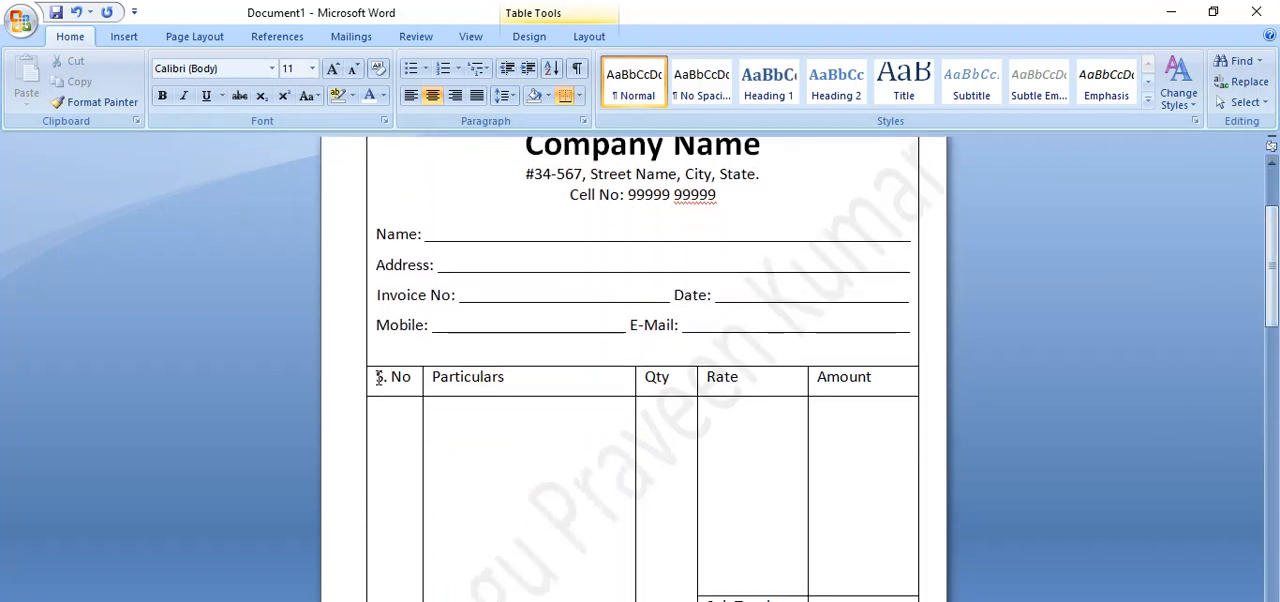
{"action": "left_click", "coordinate": [371, 380]}
{"action": "left_click_drag", "start_coordinate": [371, 380], "coordinate": [880, 380]}
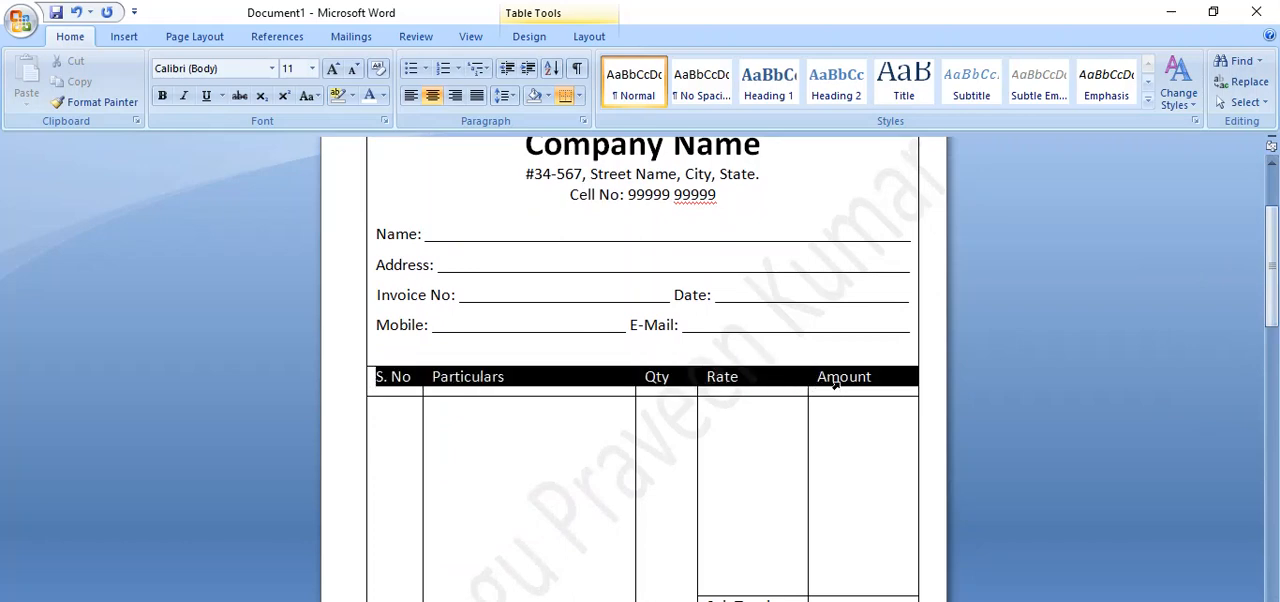
{"action": "left_click", "coordinate": [590, 38]}
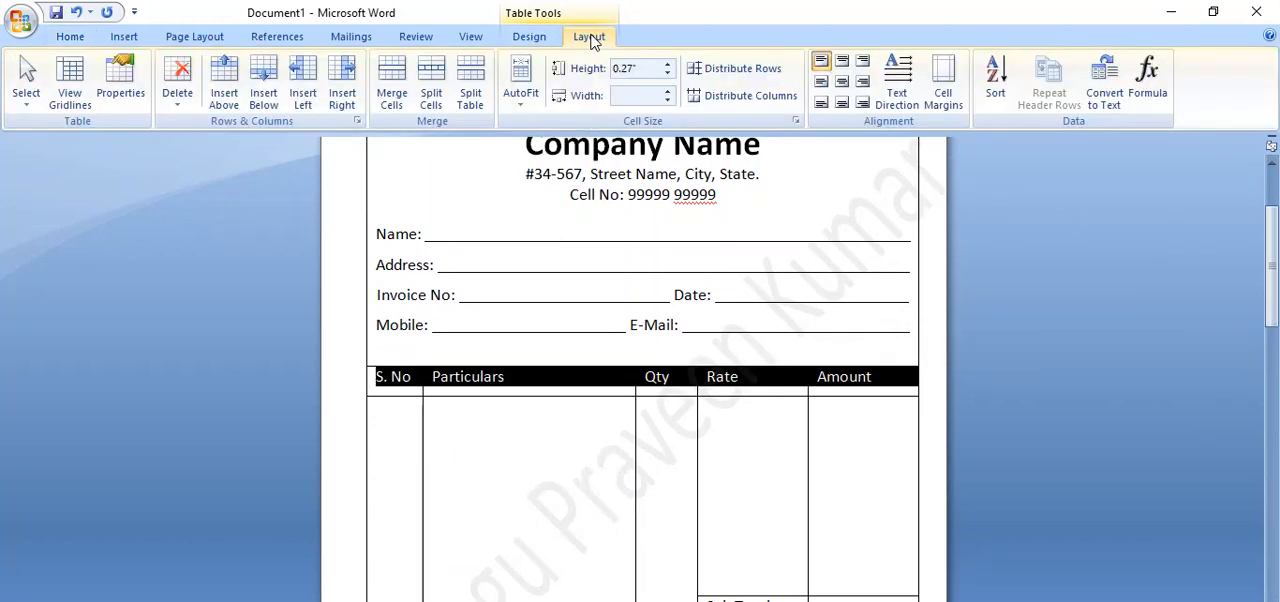
{"action": "left_click", "coordinate": [841, 81]}
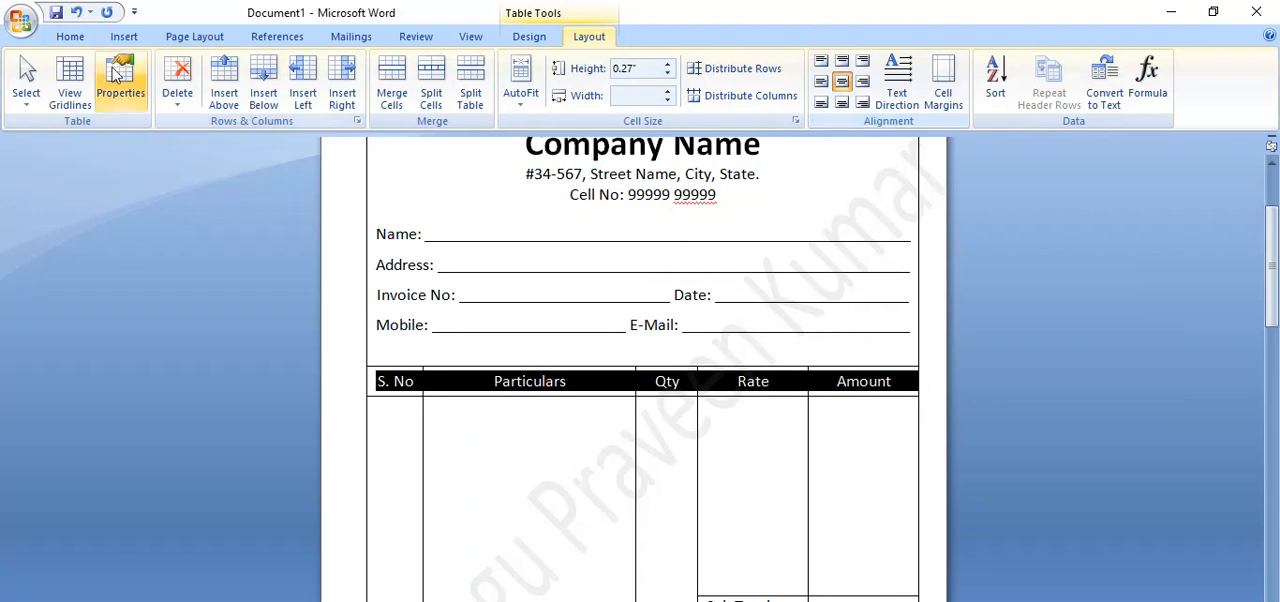
{"action": "left_click", "coordinate": [68, 36]}
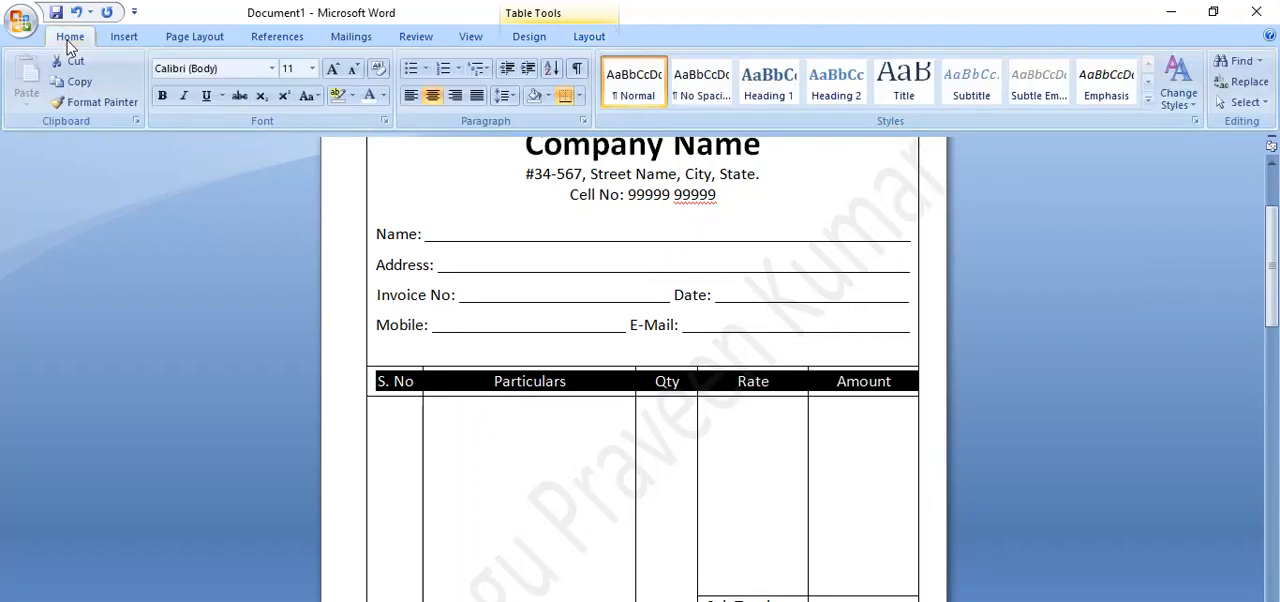
{"action": "left_click", "coordinate": [312, 68]}
{"action": "left_click", "coordinate": [291, 153]}
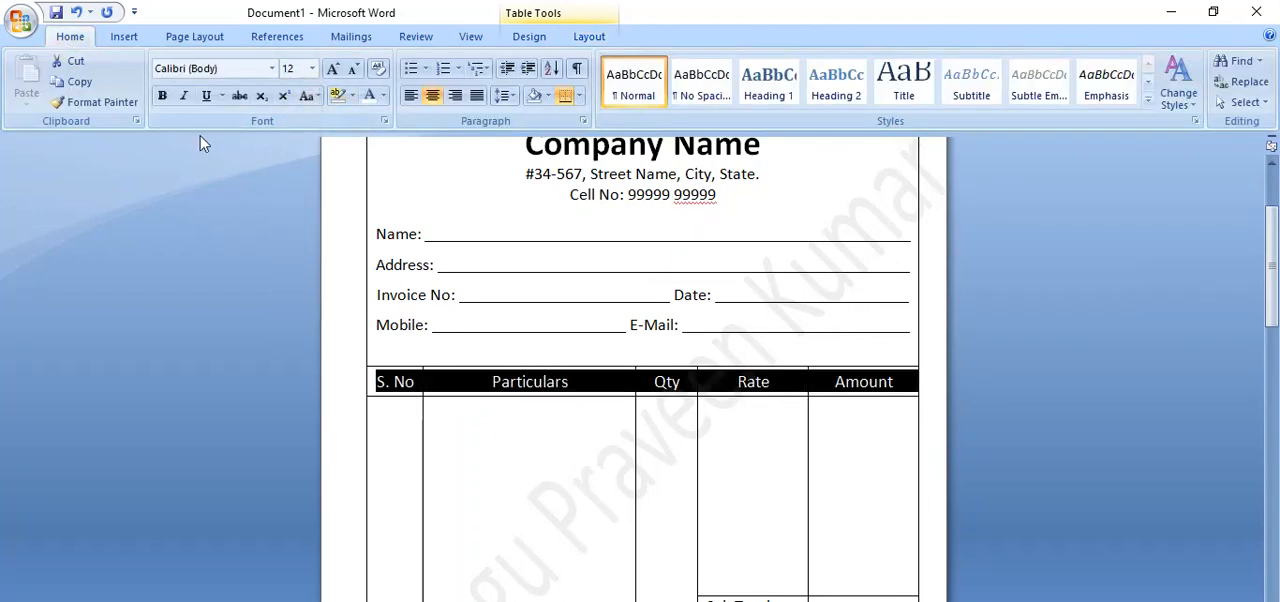
{"action": "left_click", "coordinate": [163, 96]}
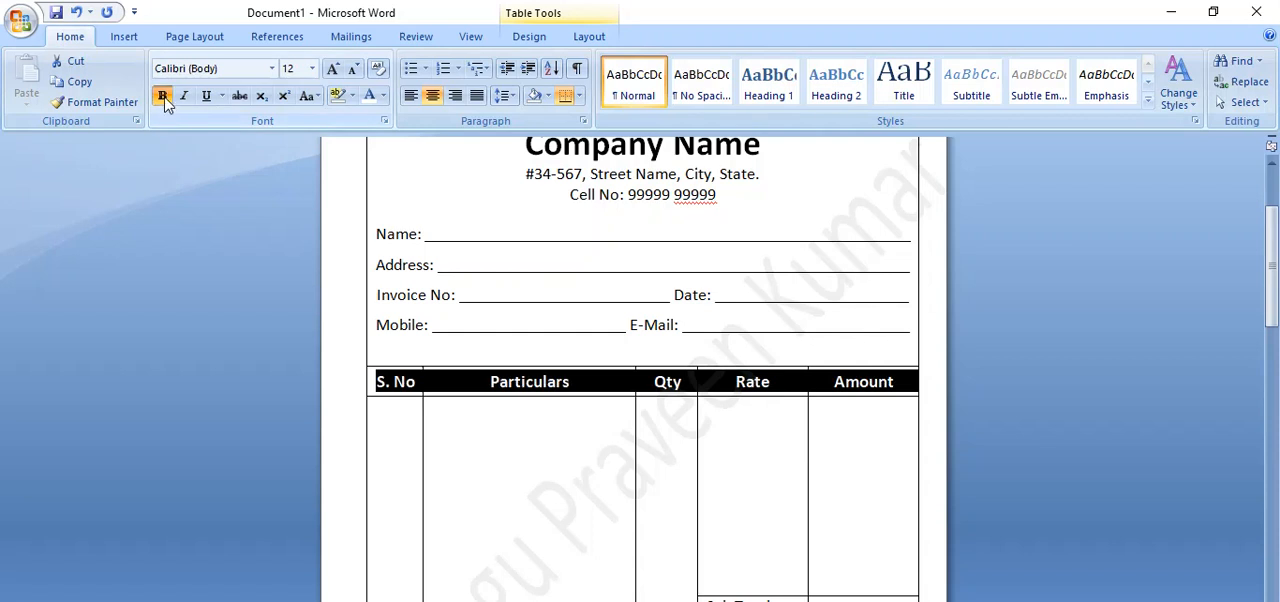
{"action": "left_click", "coordinate": [583, 441]}
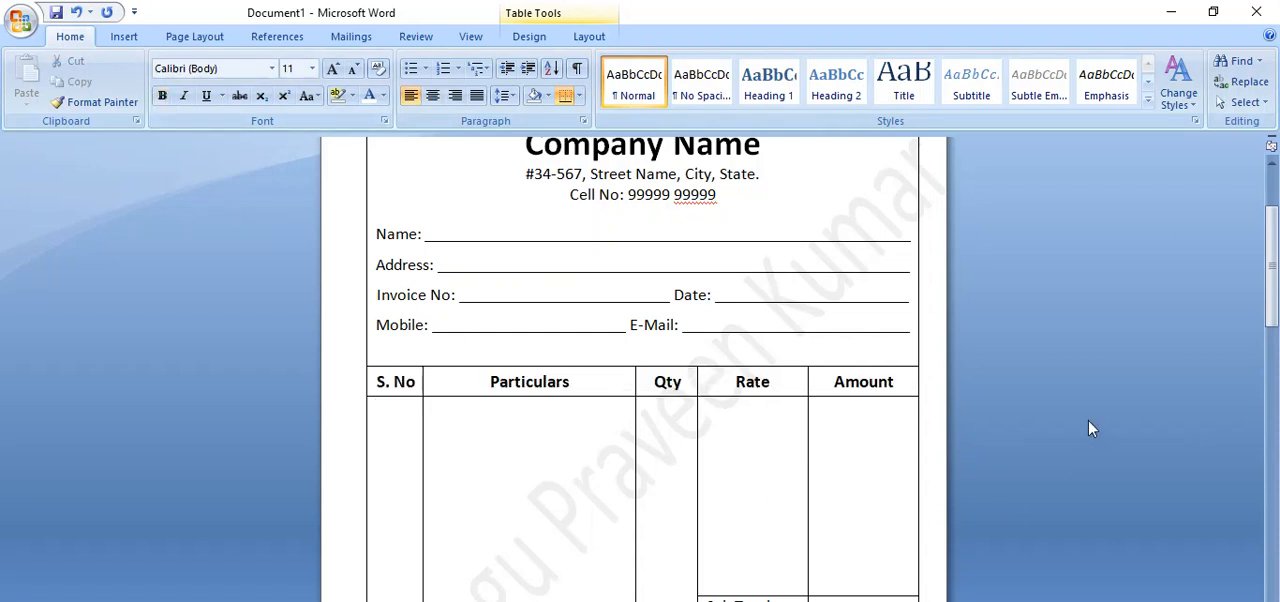
Make the "Total" label below the "Tax" row bold.
{"action": "left_click_drag", "start_coordinate": [1265, 333], "coordinate": [1264, 392]}
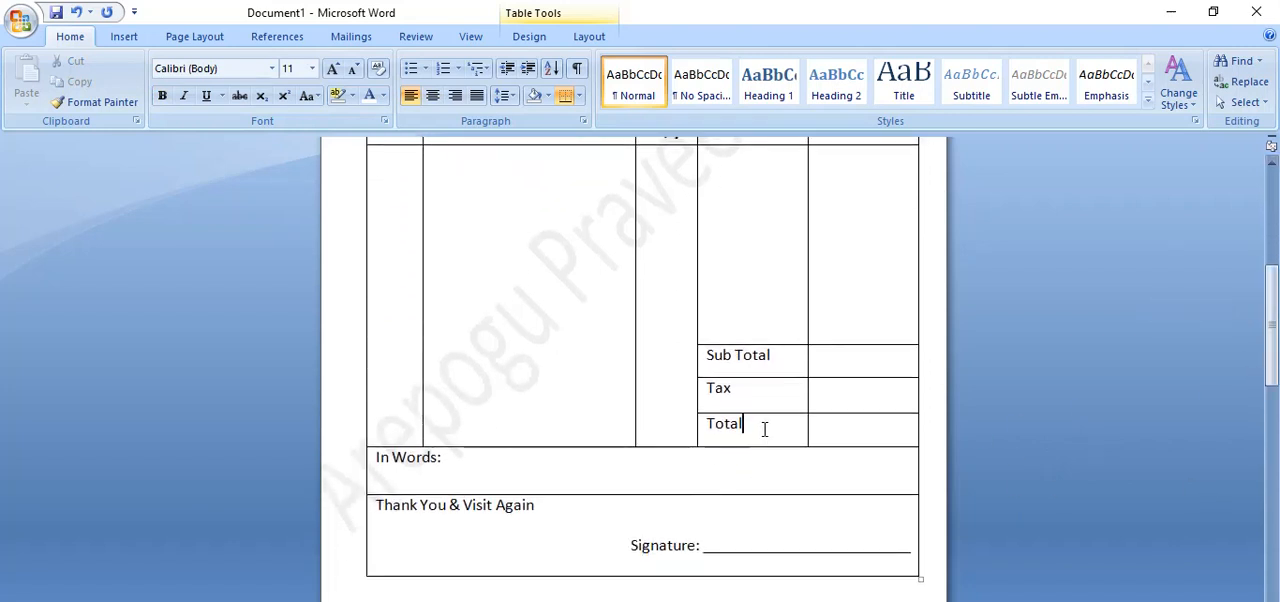
{"action": "left_click_drag", "start_coordinate": [764, 429], "coordinate": [703, 424]}
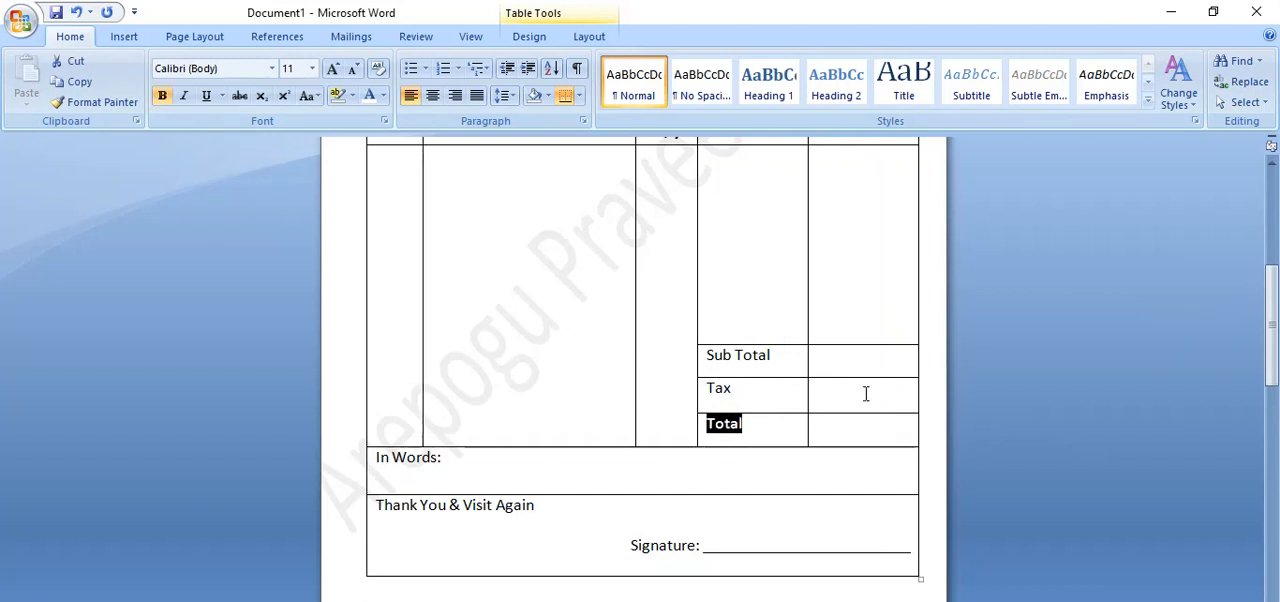
{"action": "left_click", "coordinate": [640, 484]}
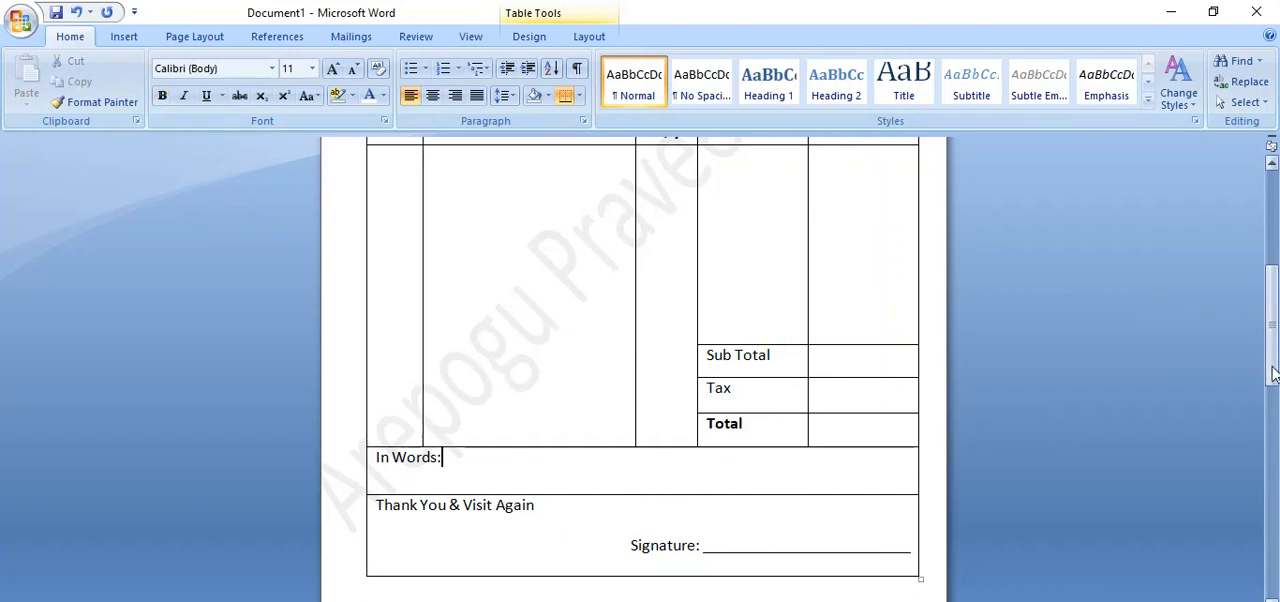
Resize the invoice table slightly from its lower corner, then check the page layout in print preview and return to editing.
{"action": "left_click_drag", "start_coordinate": [1270, 371], "coordinate": [1270, 424]}
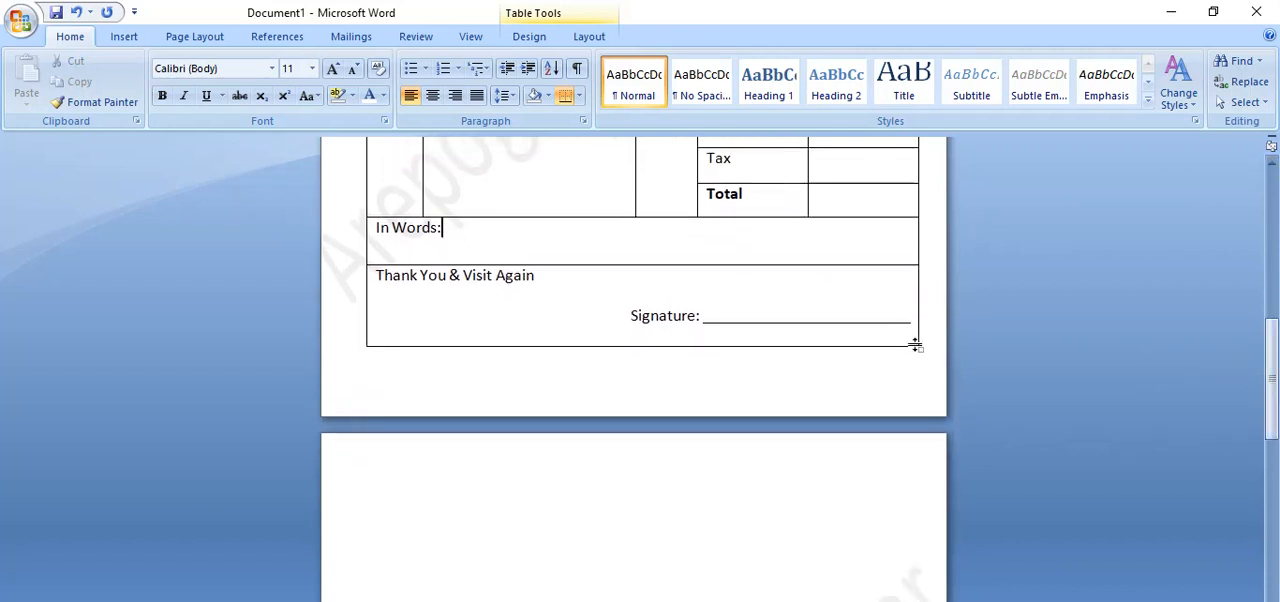
{"action": "left_click_drag", "start_coordinate": [918, 348], "coordinate": [921, 343]}
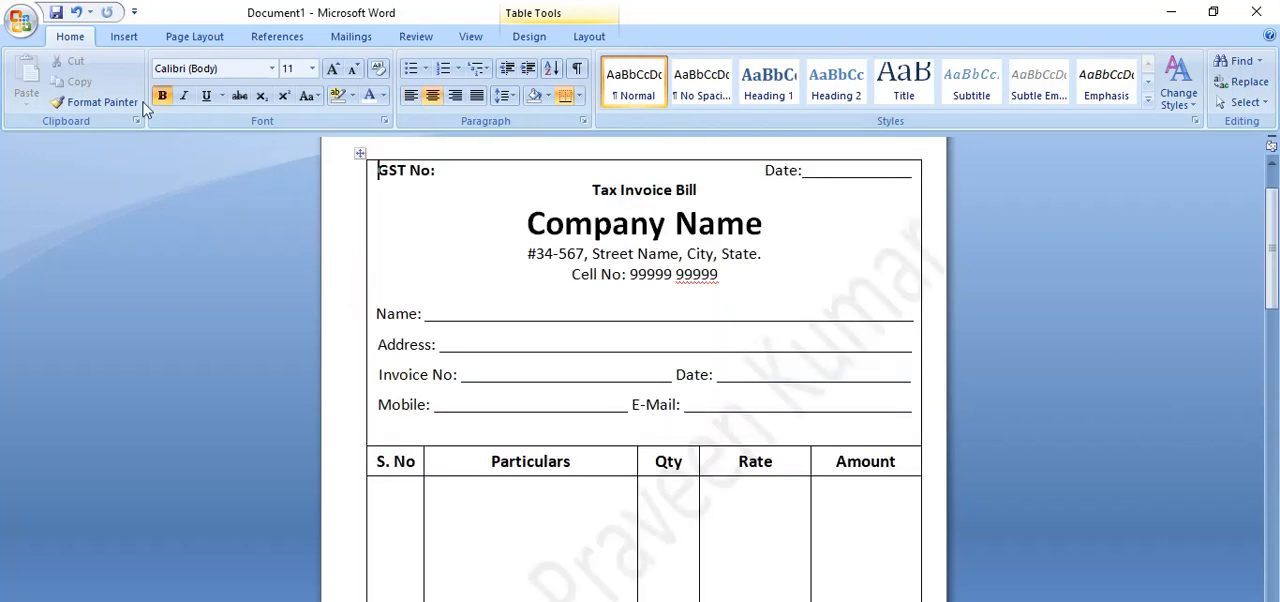
{"action": "left_click", "coordinate": [21, 24]}
{"action": "mouse_move", "coordinate": [62, 228]}
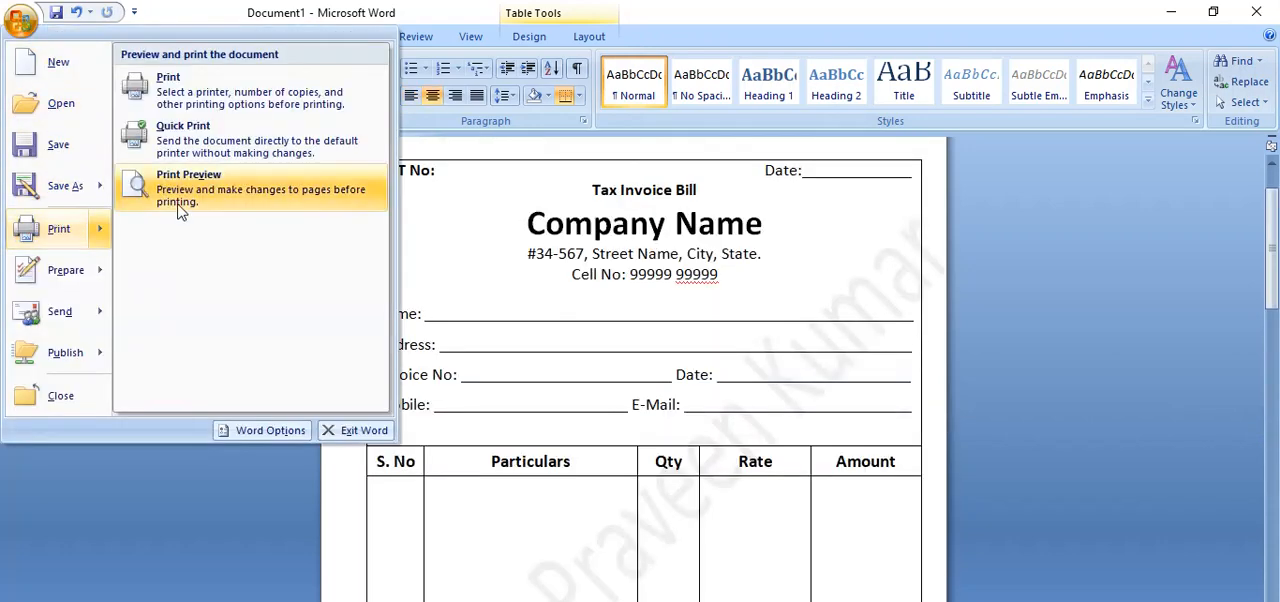
{"action": "left_click", "coordinate": [185, 206]}
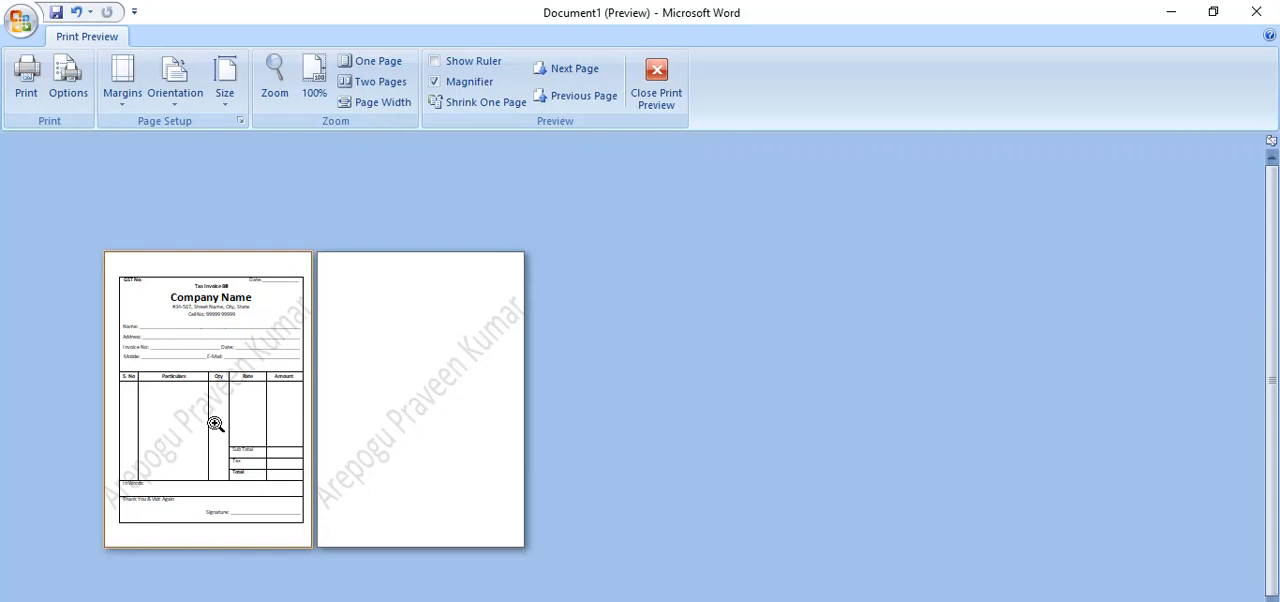
{"action": "left_click", "coordinate": [667, 97]}
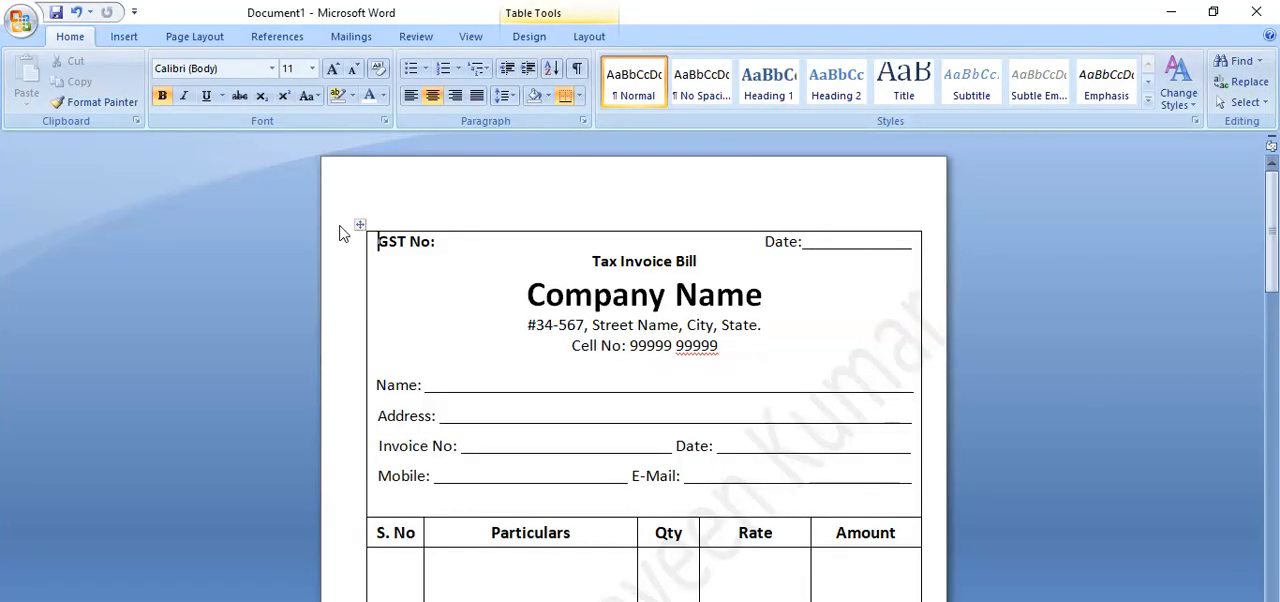
Try to move the invoice table up the page and resize it slightly from its lower corner.
{"action": "left_click_drag", "start_coordinate": [360, 225], "coordinate": [359, 205]}
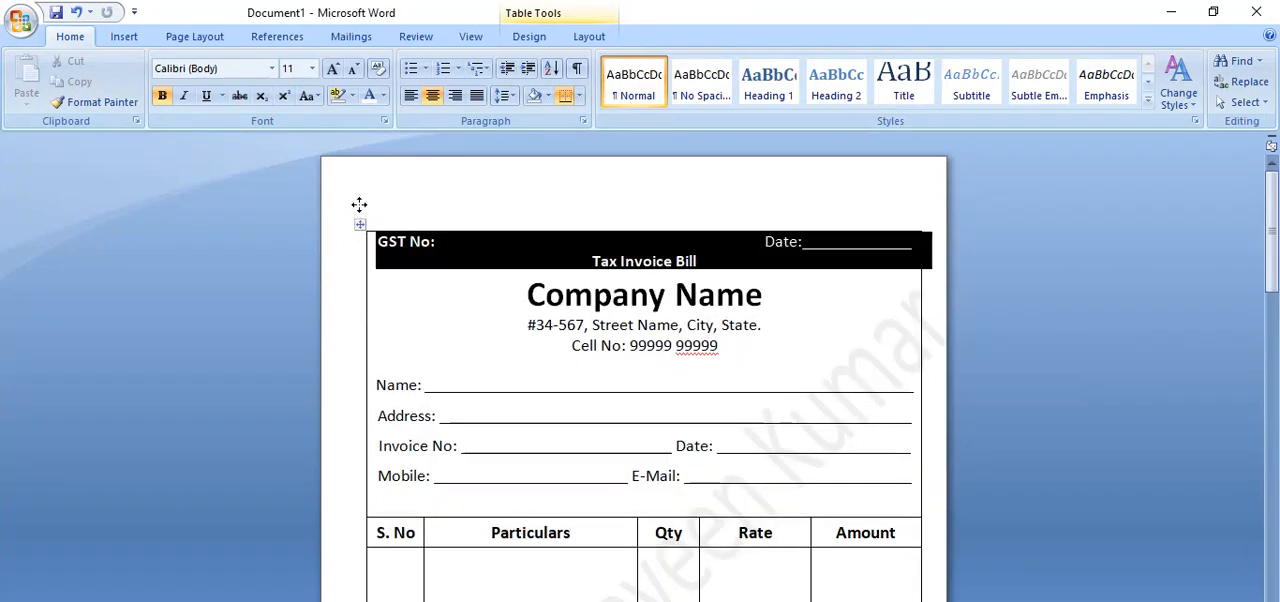
{"action": "left_click_drag", "start_coordinate": [1272, 275], "coordinate": [1272, 415]}
{"action": "left_click_drag", "start_coordinate": [925, 383], "coordinate": [925, 373]}
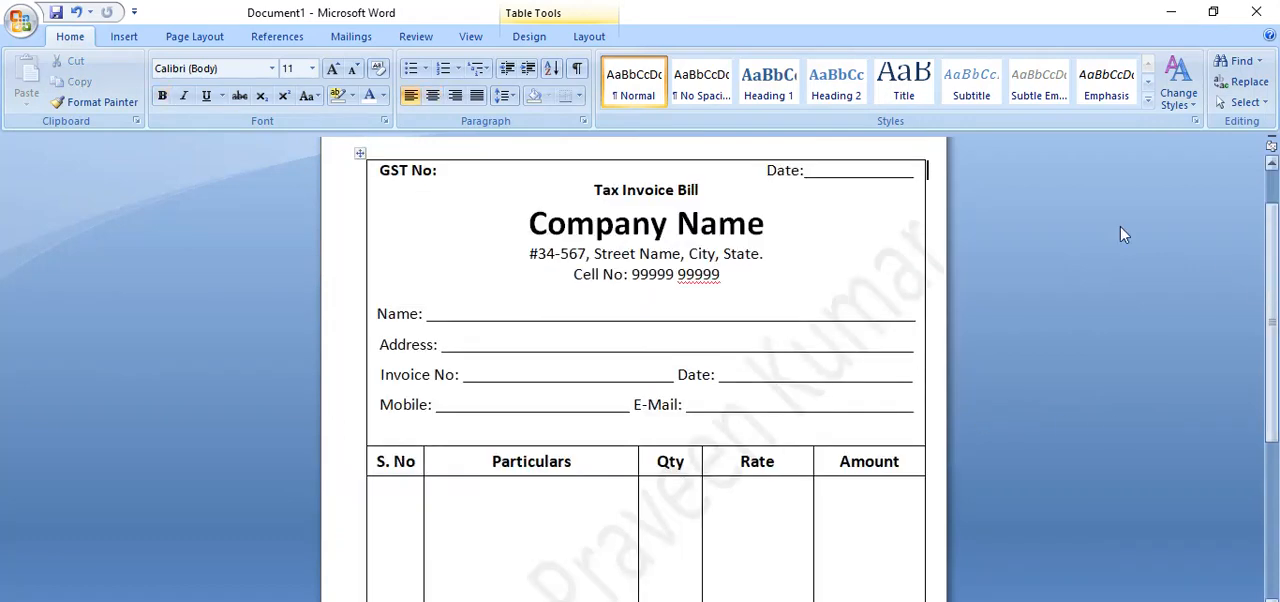
Apply a 3 pt thick-and-thin double line to all borders of the whole invoice table.
{"action": "left_click", "coordinate": [361, 153]}
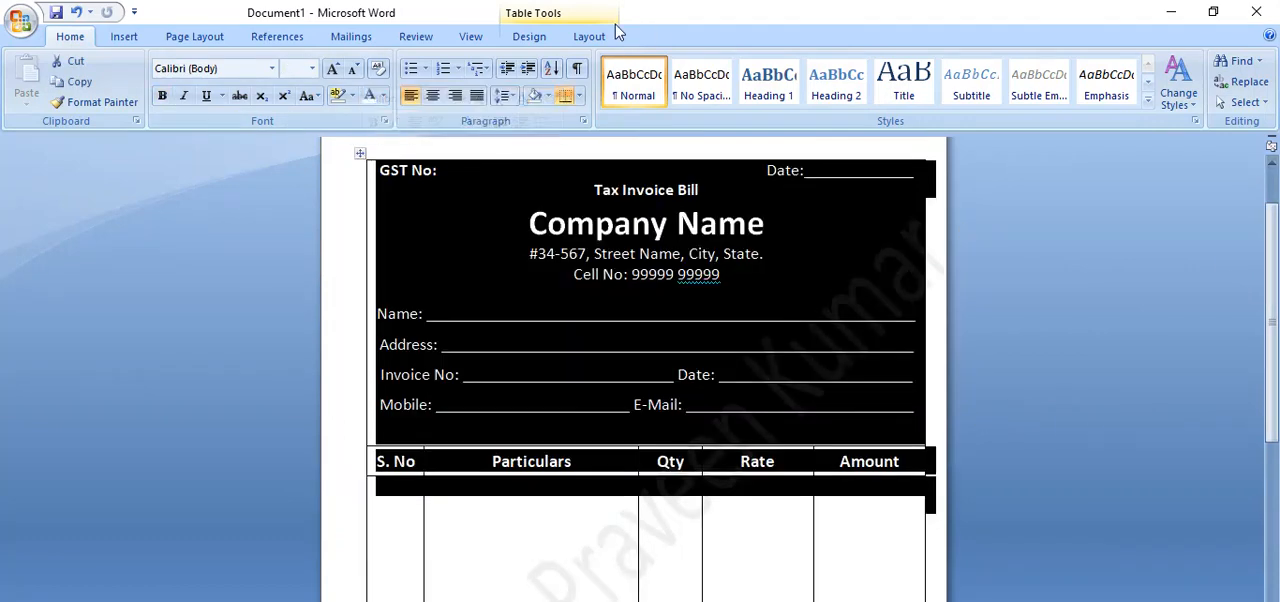
{"action": "left_click", "coordinate": [604, 36]}
{"action": "left_click", "coordinate": [530, 38]}
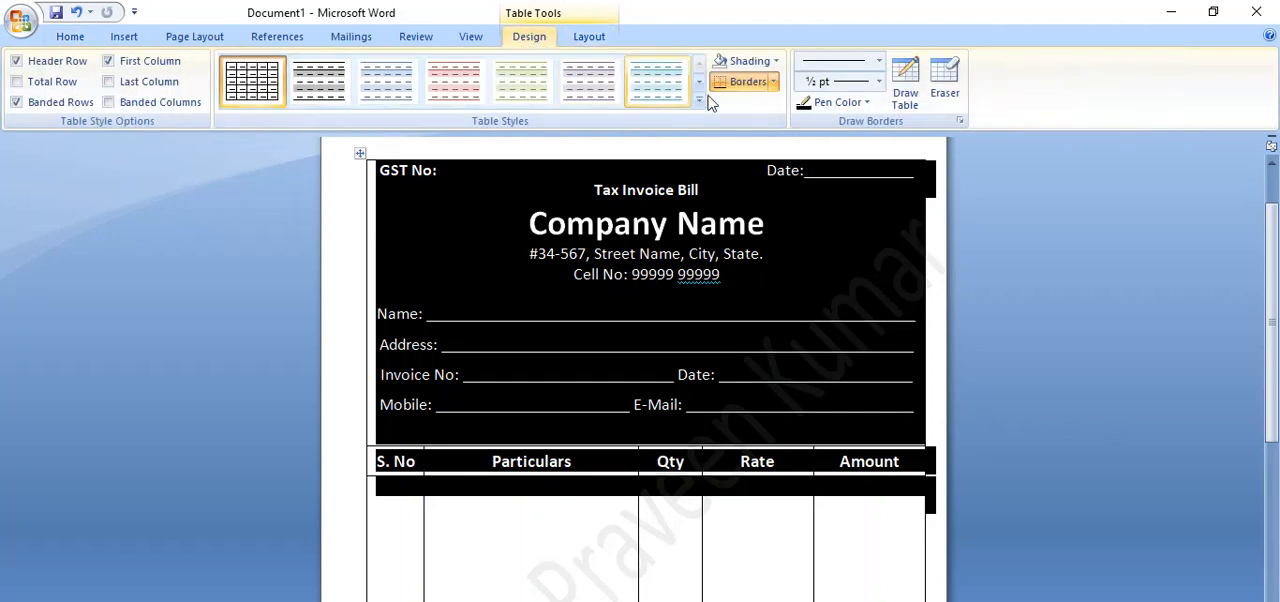
{"action": "left_click", "coordinate": [879, 82]}
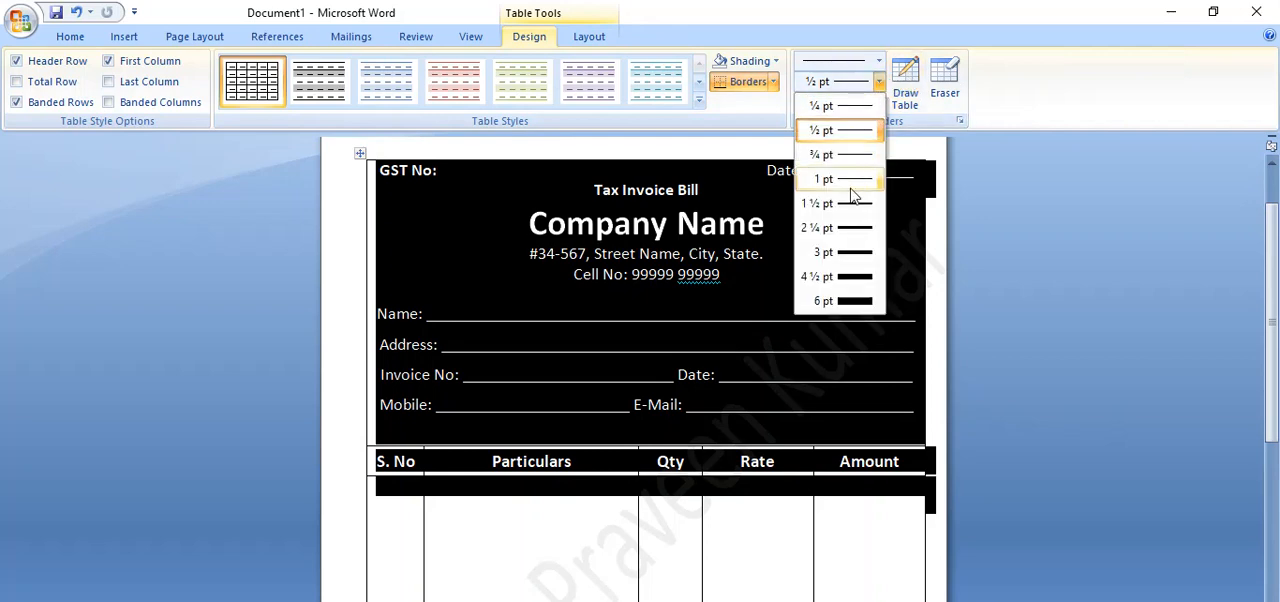
{"action": "left_click", "coordinate": [852, 230]}
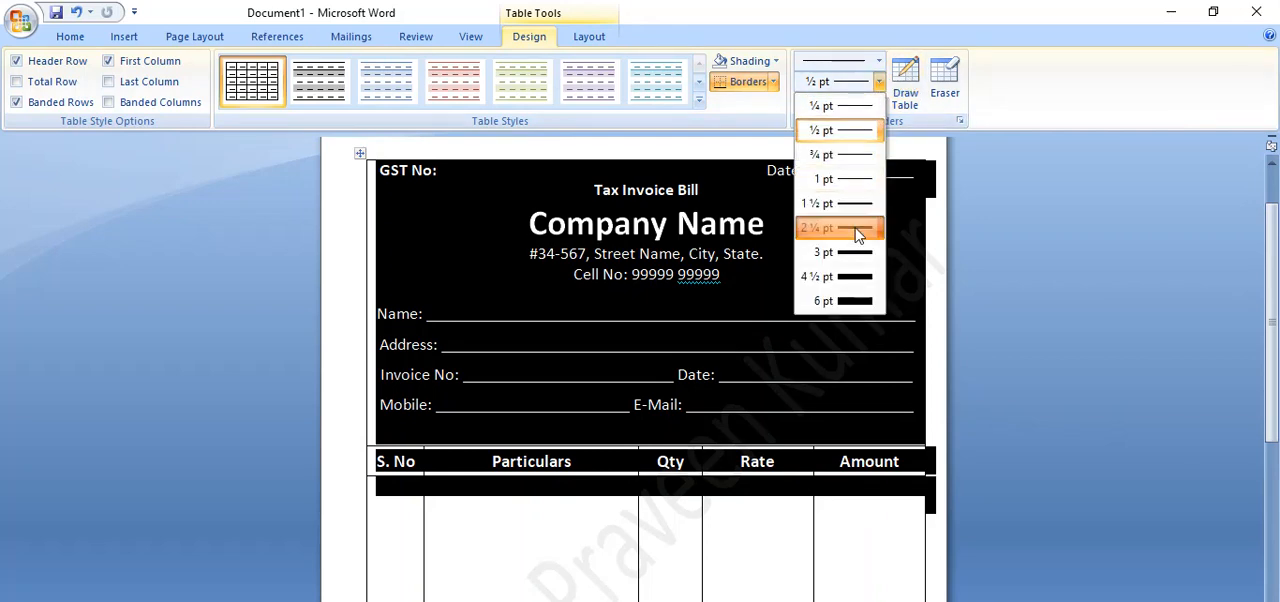
{"action": "left_click", "coordinate": [880, 64]}
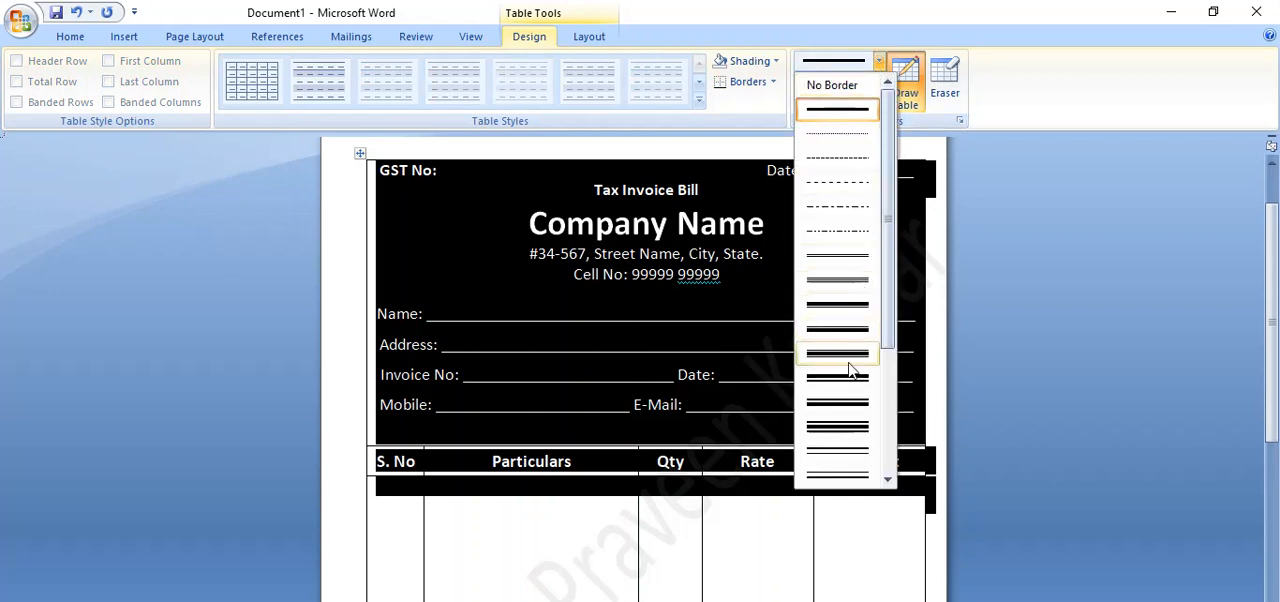
{"action": "left_click", "coordinate": [858, 308]}
{"action": "left_click", "coordinate": [773, 83]}
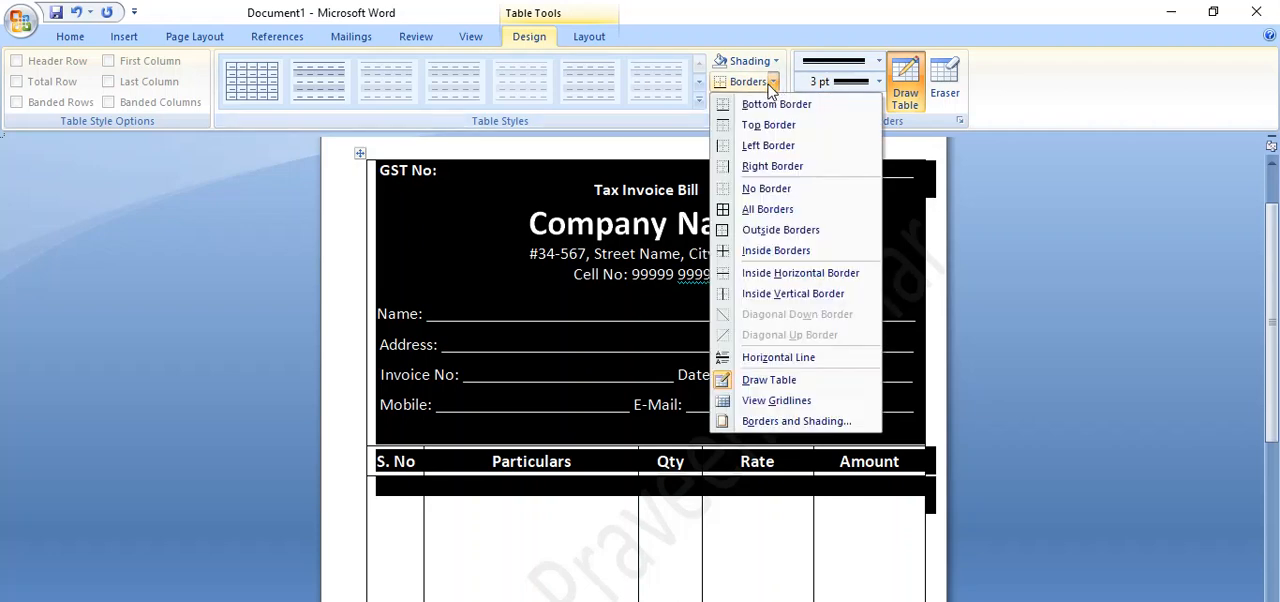
{"action": "left_click", "coordinate": [760, 210]}
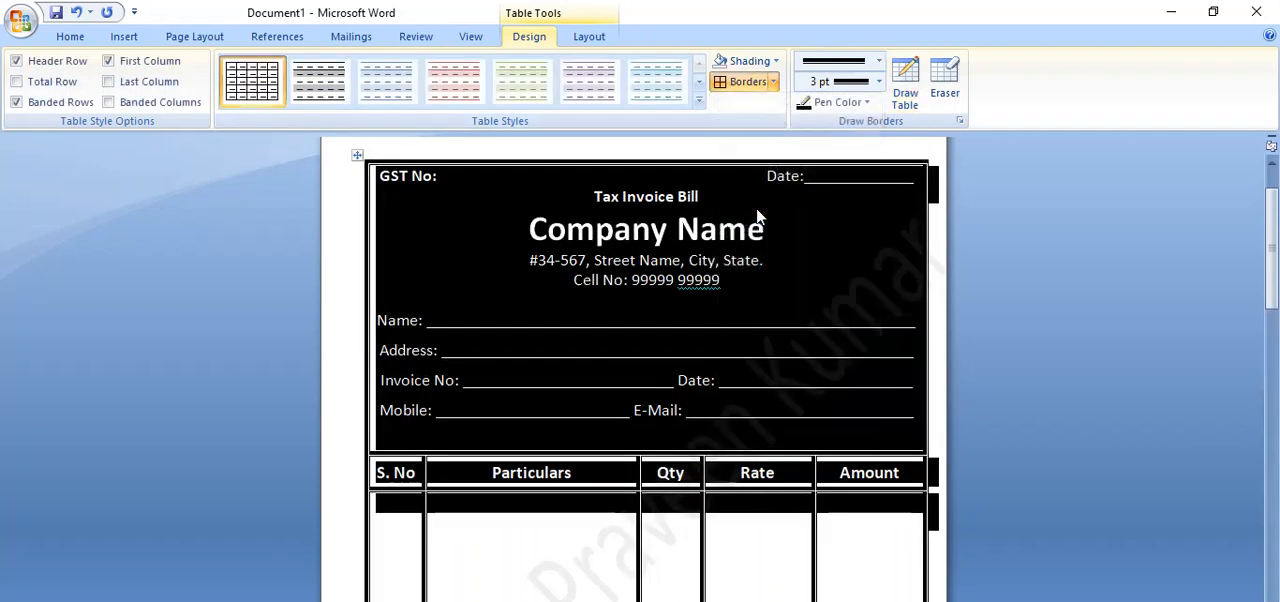
Check in print preview how the invoice with its new borders fits on the page.
{"action": "left_click", "coordinate": [25, 30]}
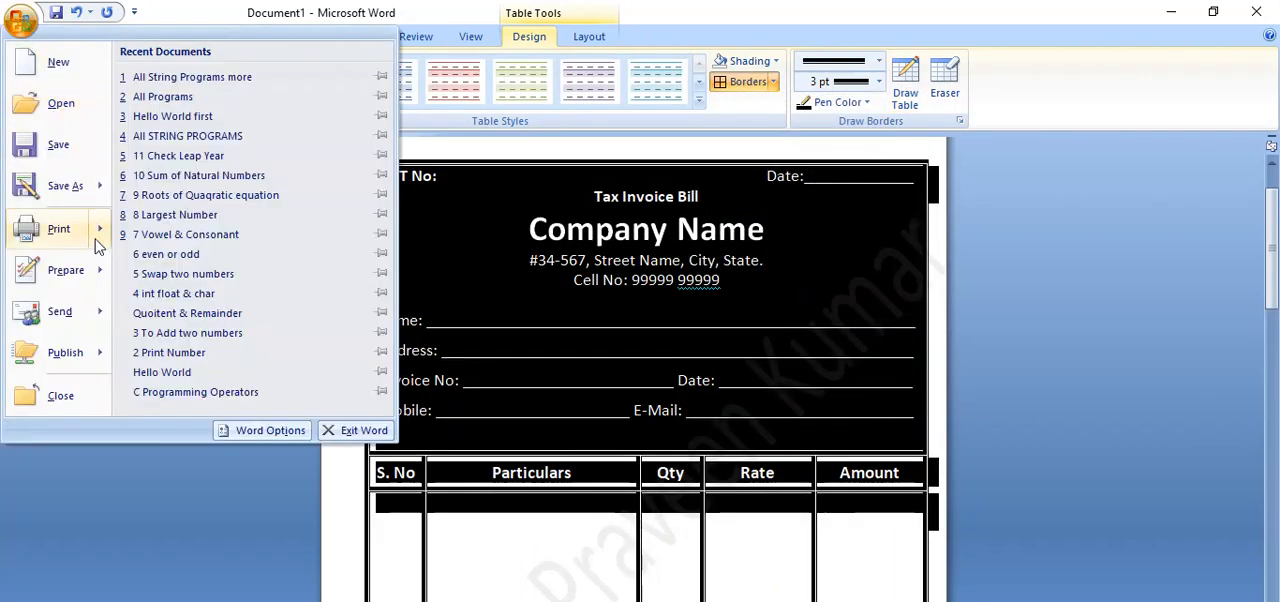
{"action": "mouse_move", "coordinate": [97, 250]}
{"action": "left_click", "coordinate": [175, 278]}
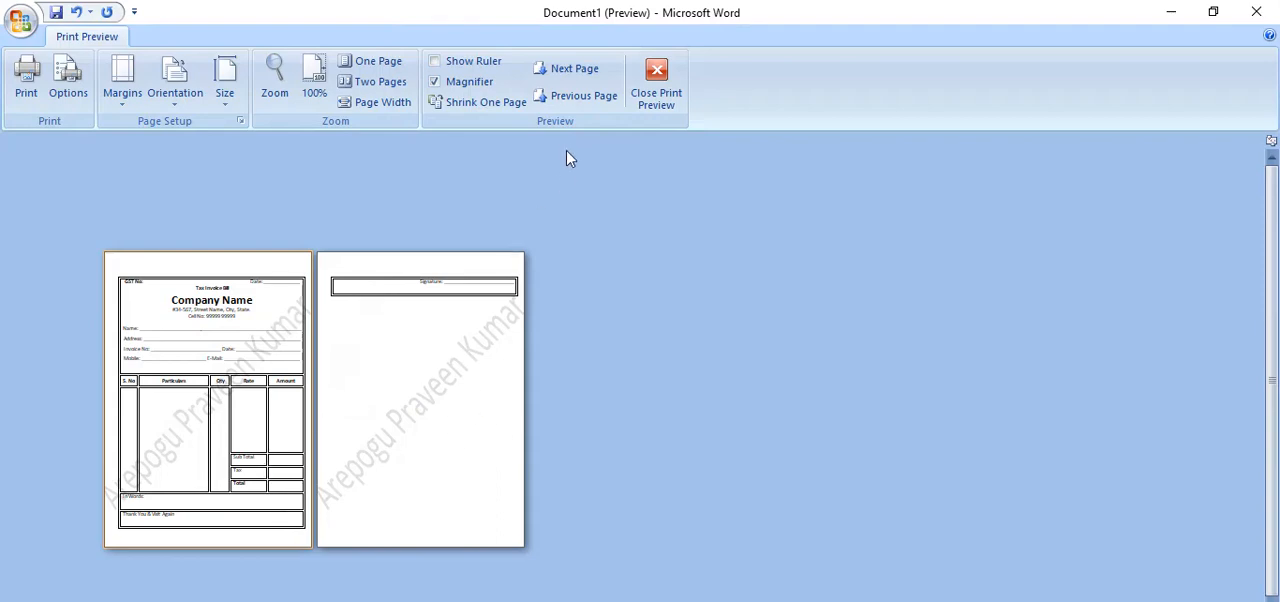
Return to editing and shrink the invoice table from its lower corner so the signature row fits on the first page.
{"action": "left_click", "coordinate": [655, 88]}
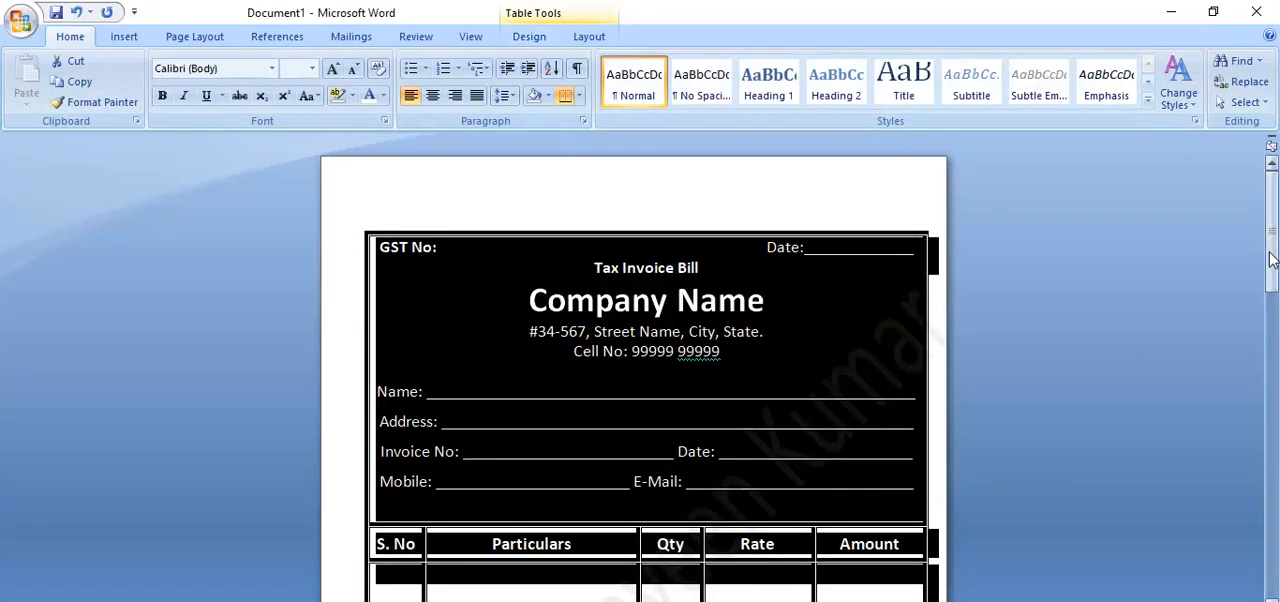
{"action": "left_click_drag", "start_coordinate": [1272, 258], "coordinate": [1272, 433]}
{"action": "left_click", "coordinate": [949, 448]}
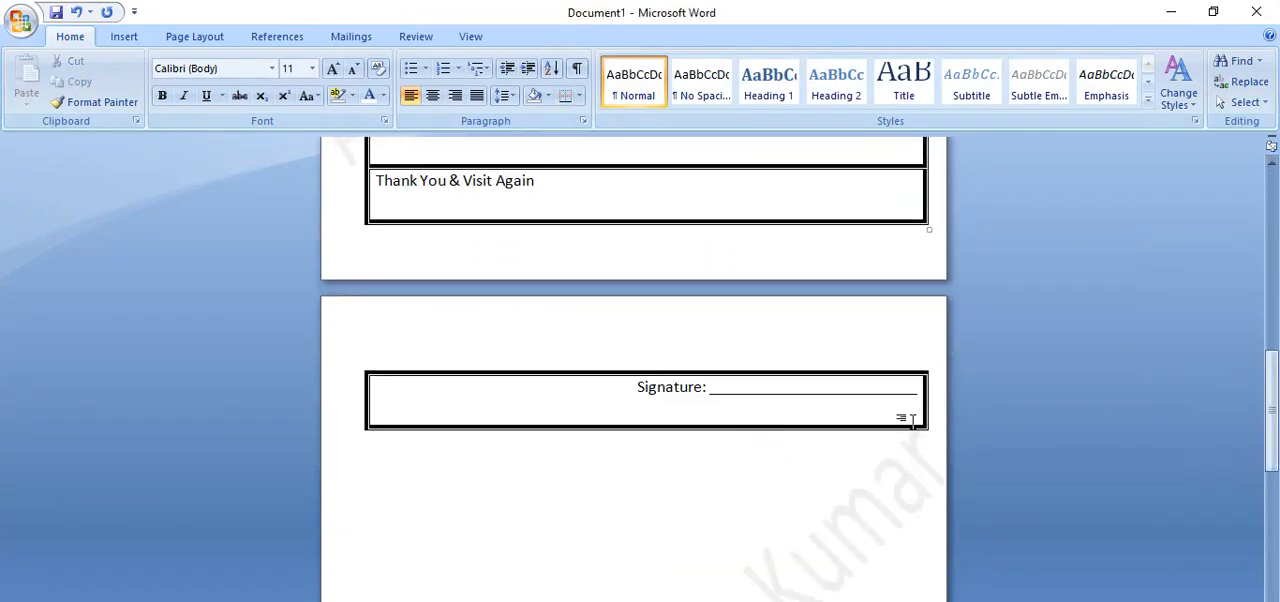
{"action": "left_click", "coordinate": [912, 417]}
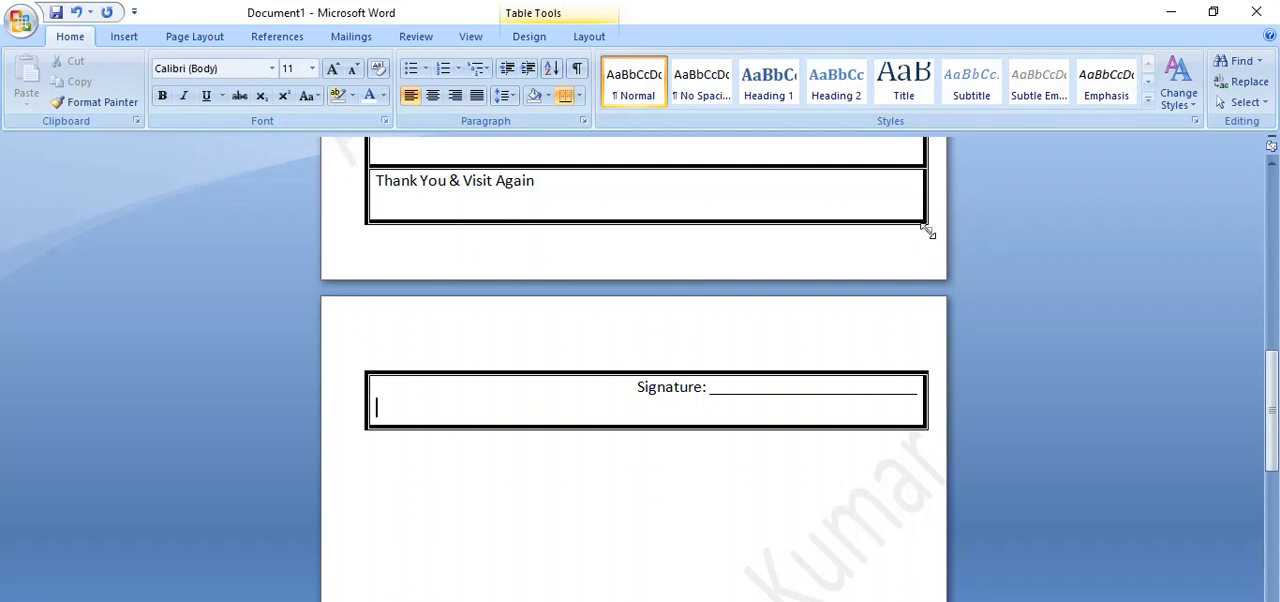
{"action": "left_click_drag", "start_coordinate": [926, 230], "coordinate": [916, 205]}
{"action": "left_click_drag", "start_coordinate": [1275, 271], "coordinate": [1250, 430]}
{"action": "left_click_drag", "start_coordinate": [922, 230], "coordinate": [916, 160]}
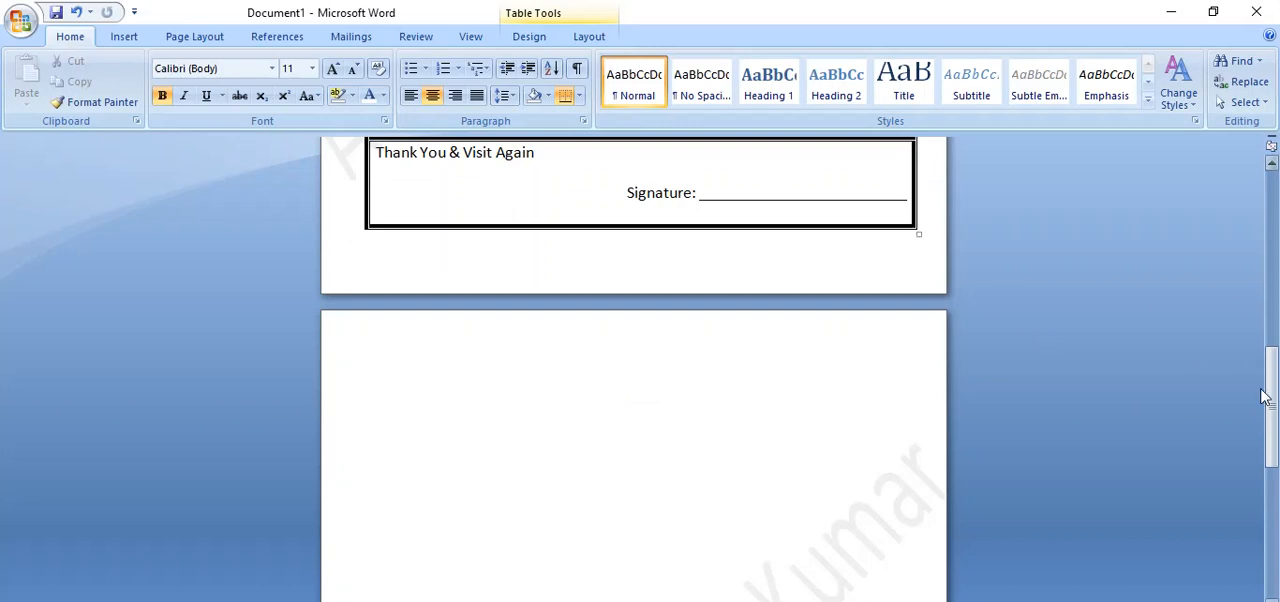
Check the shrunken invoice table in print preview, then return to the document and review the invoice from its heading to the signature line.
{"action": "left_click_drag", "start_coordinate": [1271, 403], "coordinate": [1273, 258]}
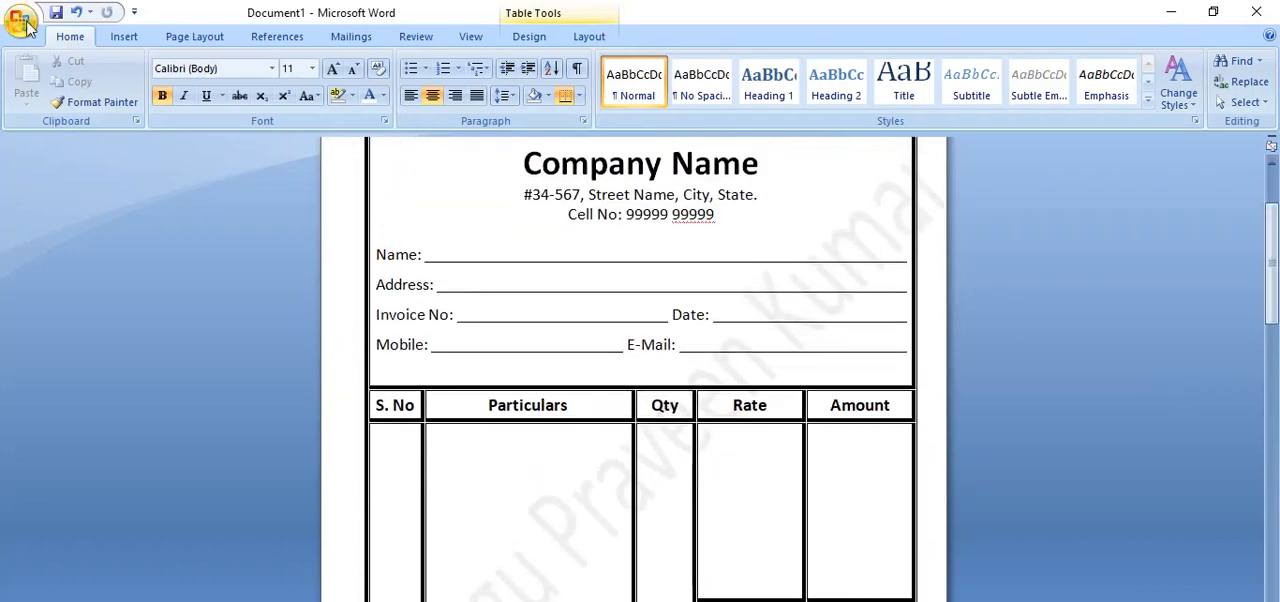
{"action": "left_click", "coordinate": [20, 20]}
{"action": "mouse_move", "coordinate": [60, 229]}
{"action": "left_click", "coordinate": [215, 201]}
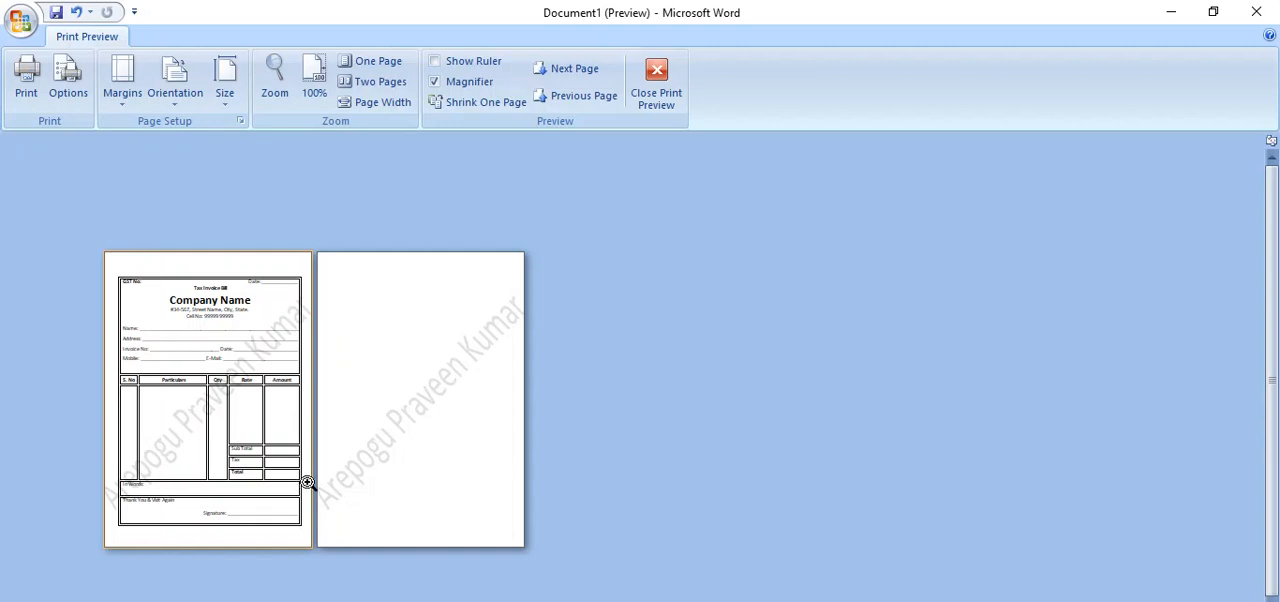
{"action": "left_click", "coordinate": [656, 85]}
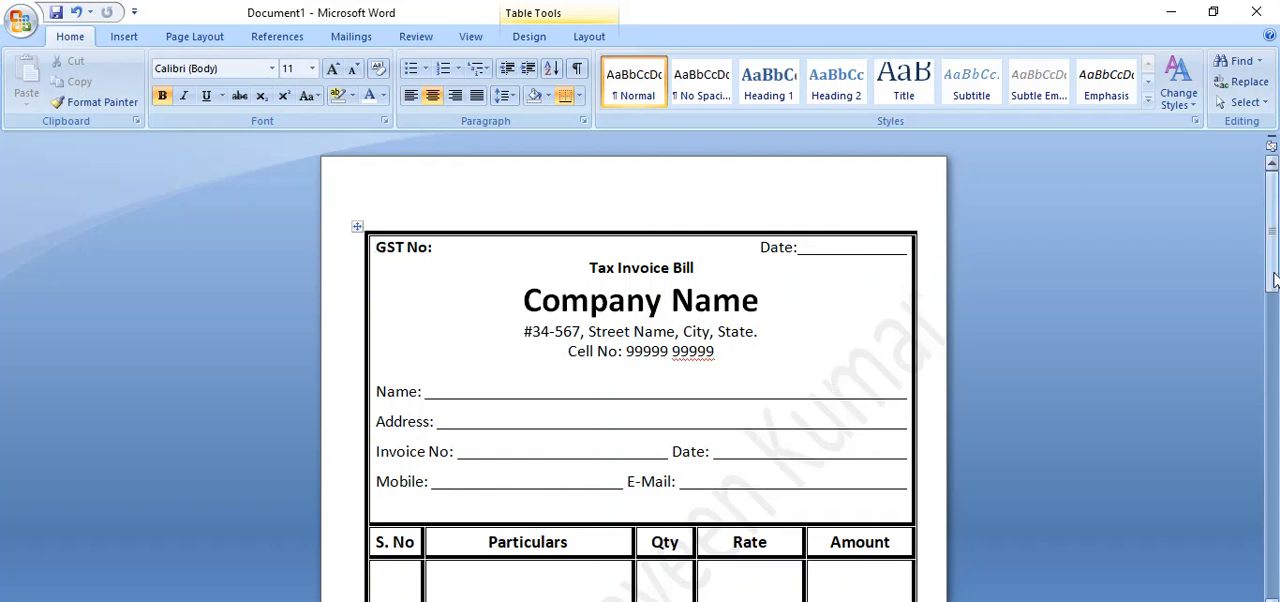
{"action": "left_click_drag", "start_coordinate": [1271, 280], "coordinate": [1275, 255]}
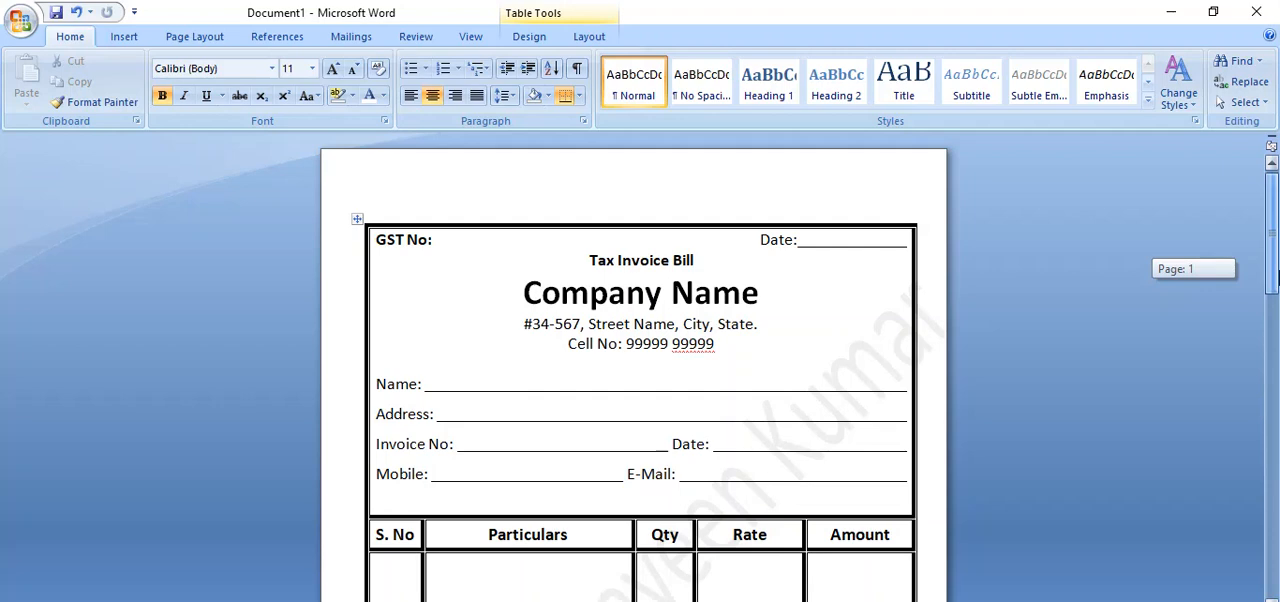
{"action": "mouse_move", "coordinate": [1275, 262]}
{"action": "left_mouse_down"}
{"action": "mouse_move", "coordinate": [1275, 424]}
{"action": "mouse_move", "coordinate": [1275, 365]}
{"action": "left_mouse_up"}
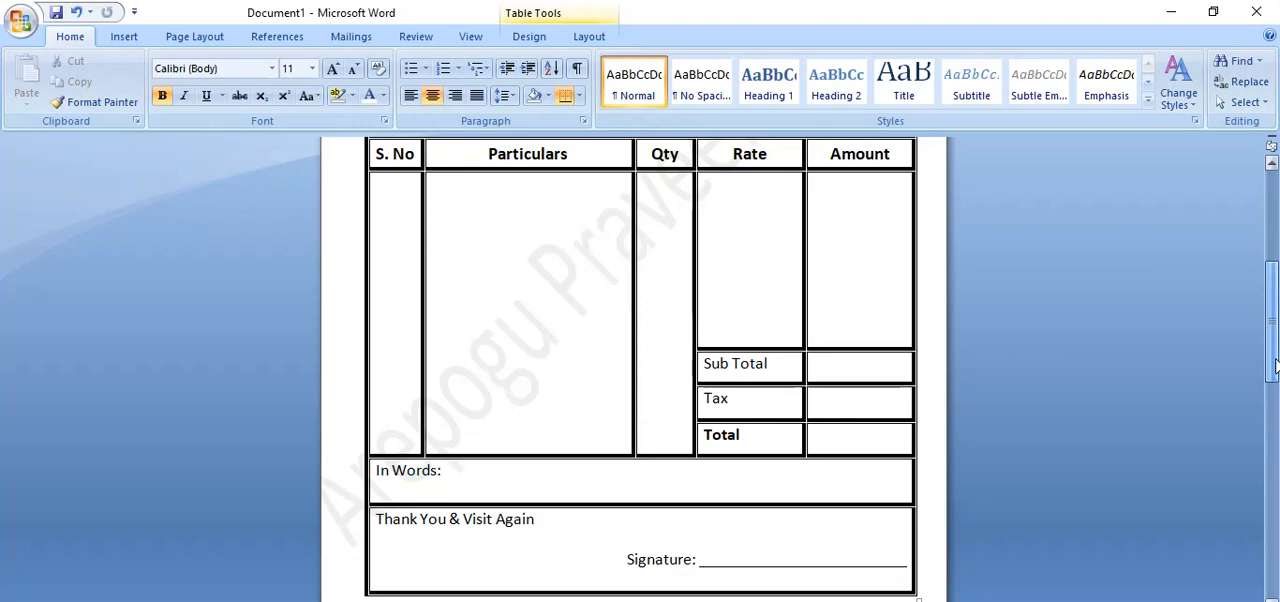